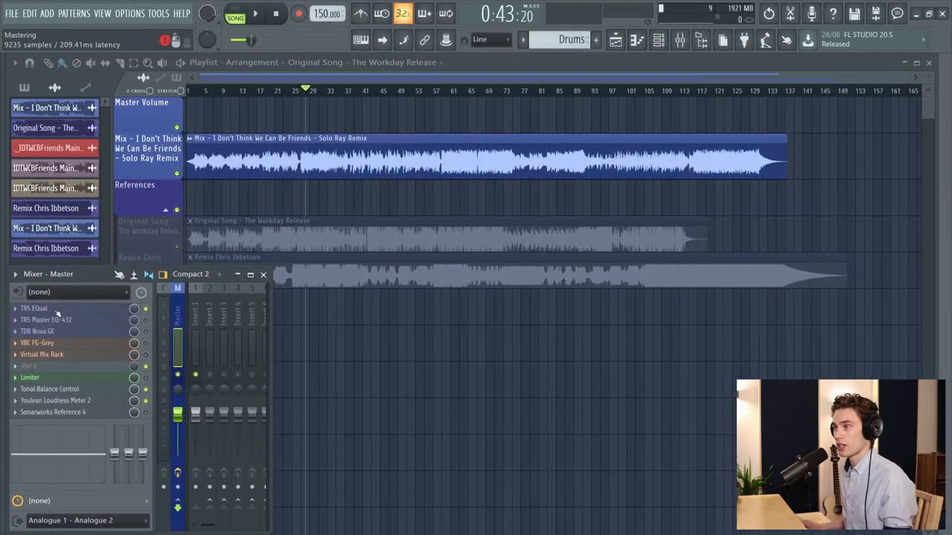
left_click(58, 262)
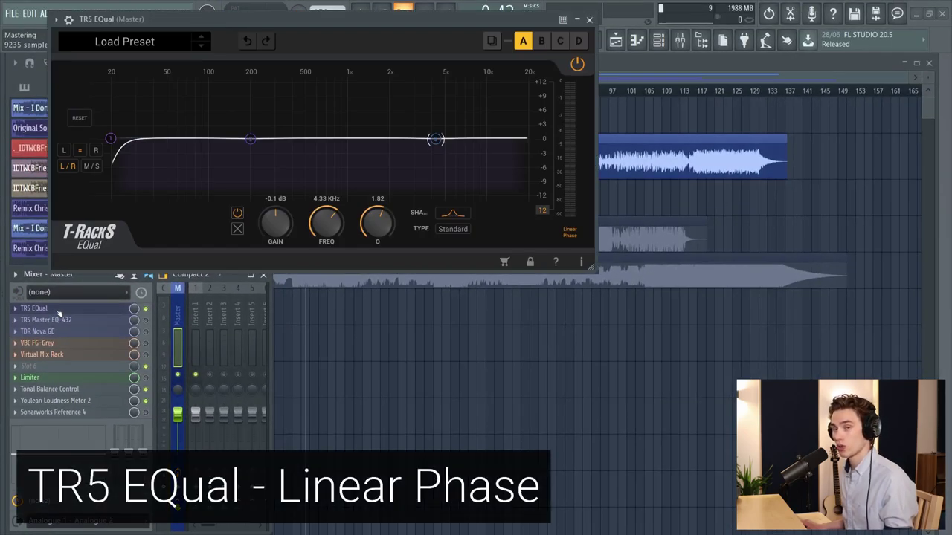
left_click(58, 311)
left_click(67, 319)
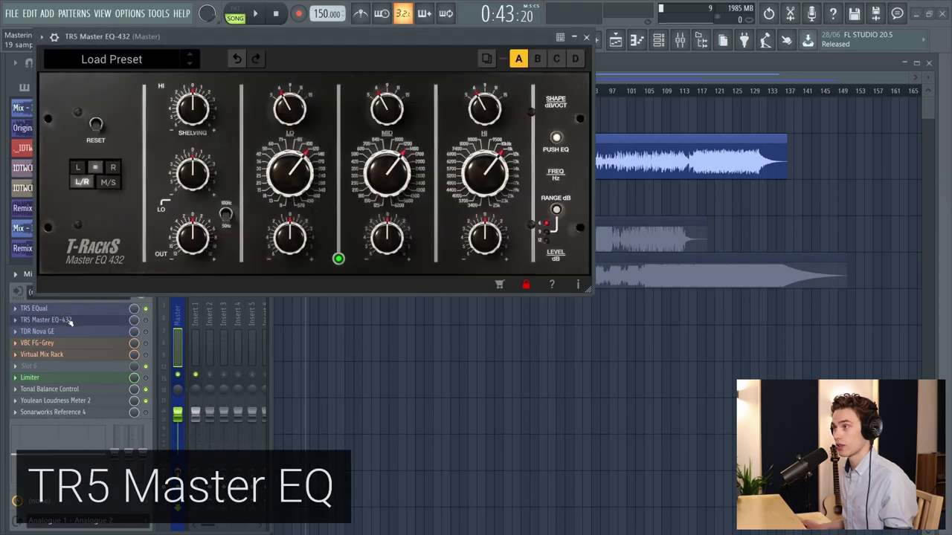
left_click(69, 319)
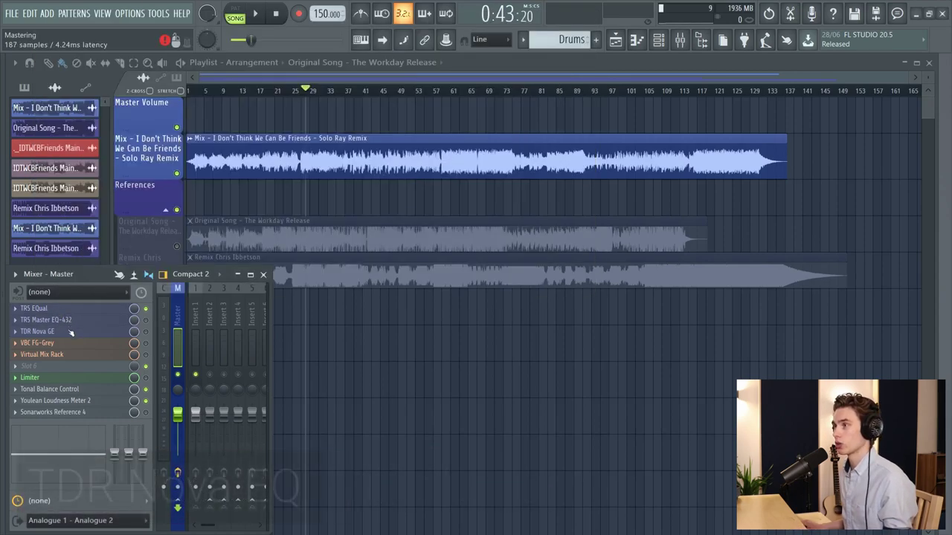
left_click(69, 333)
left_click(73, 331)
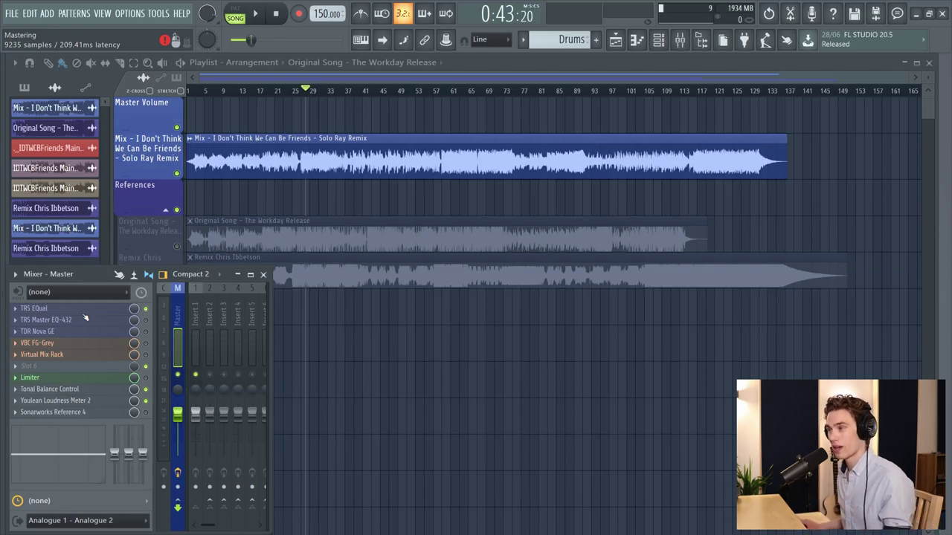
left_click(67, 344)
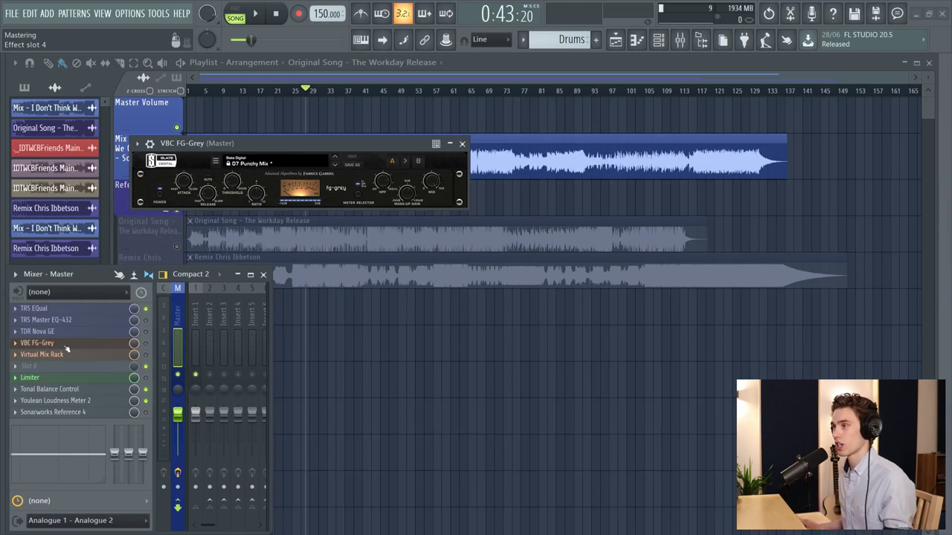
left_click(67, 346)
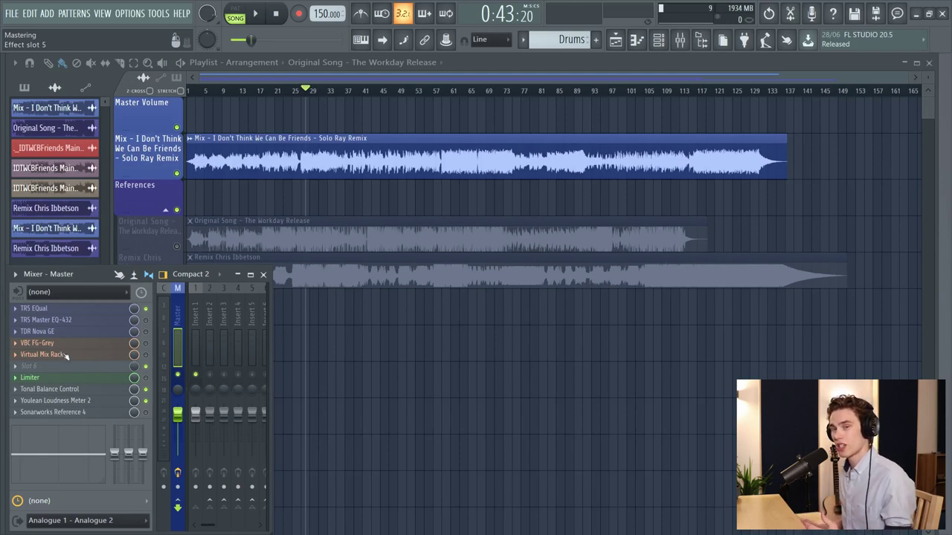
left_click(66, 355)
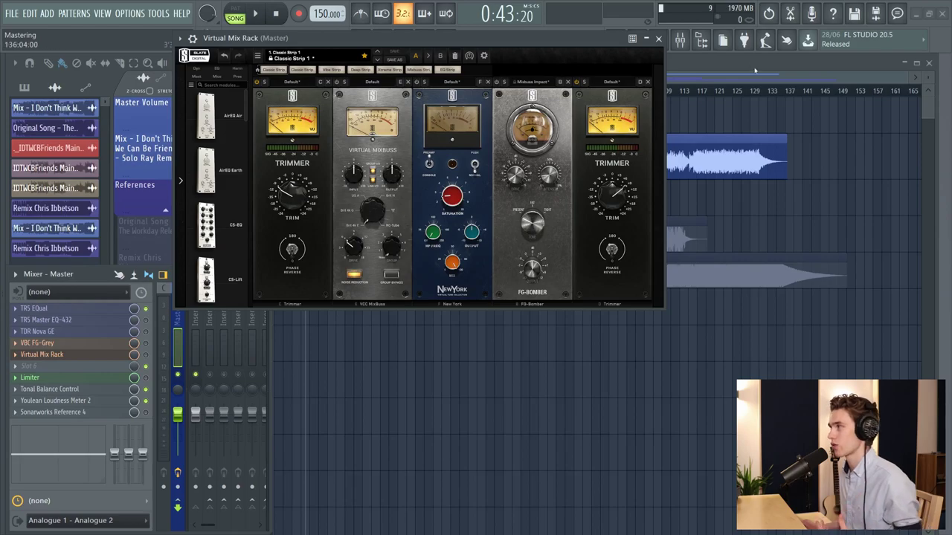
left_click(64, 379)
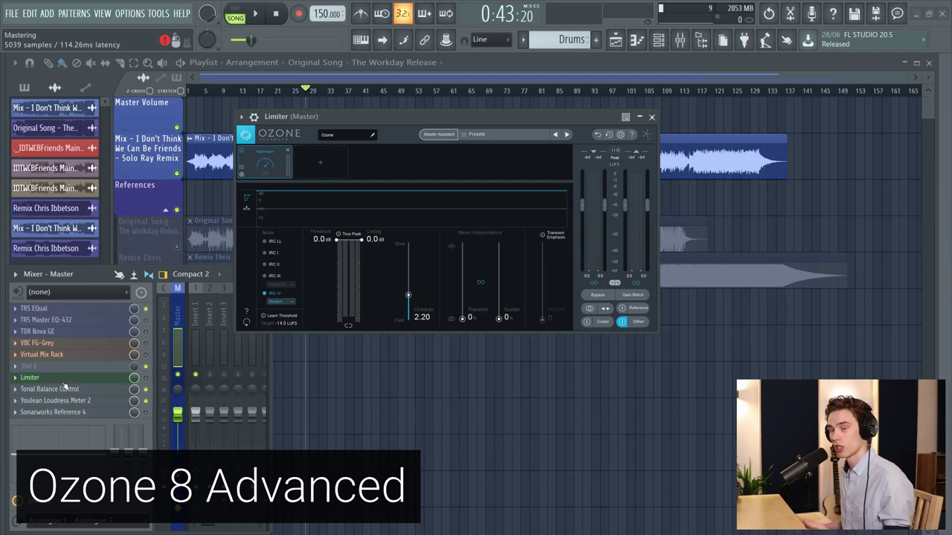
left_click(65, 383)
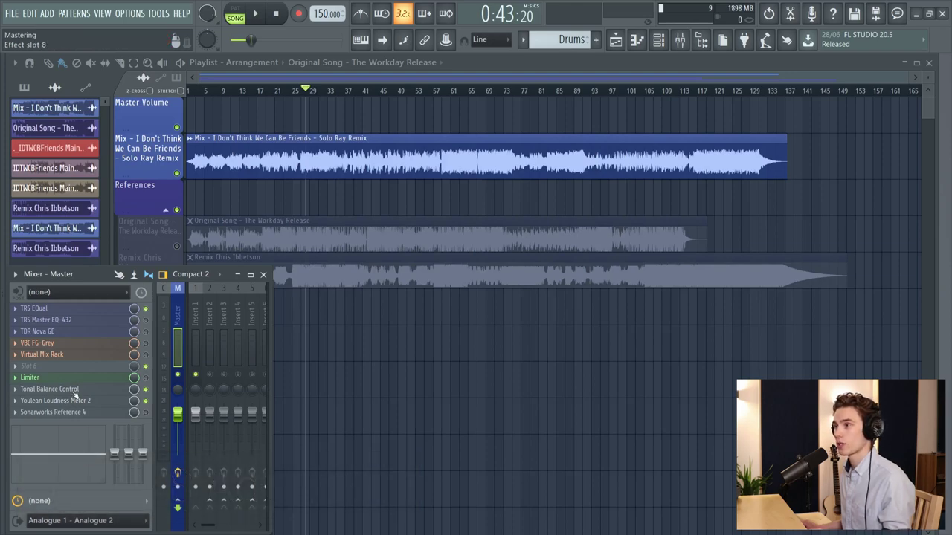
left_click(73, 391)
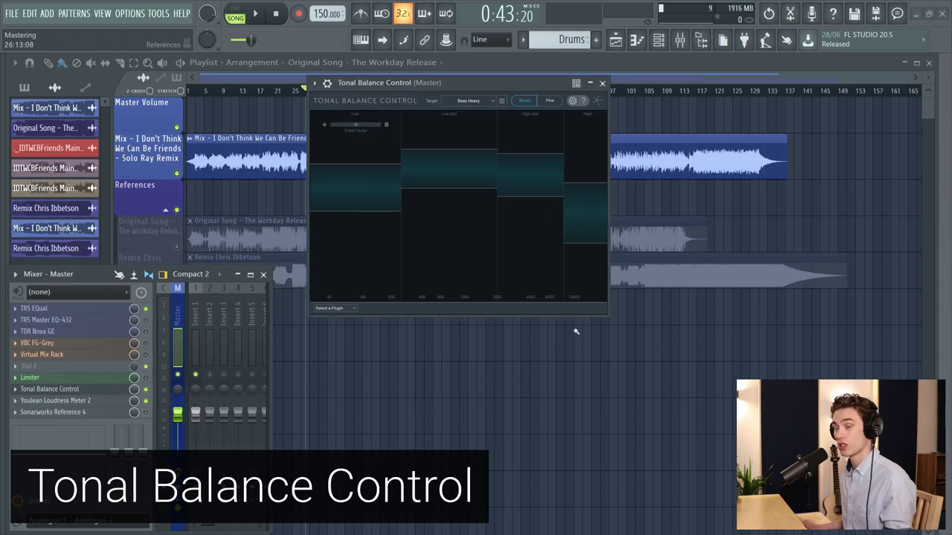
left_click(65, 390)
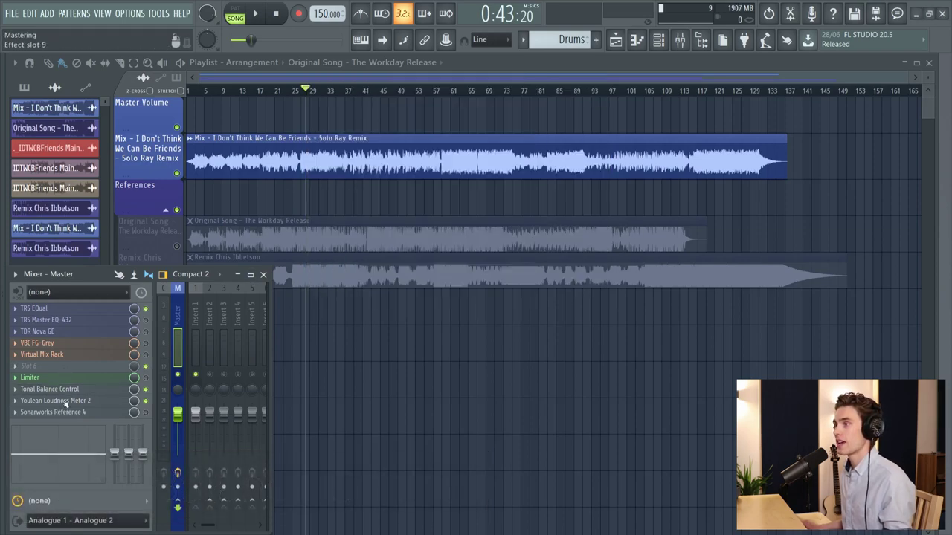
left_click(65, 402)
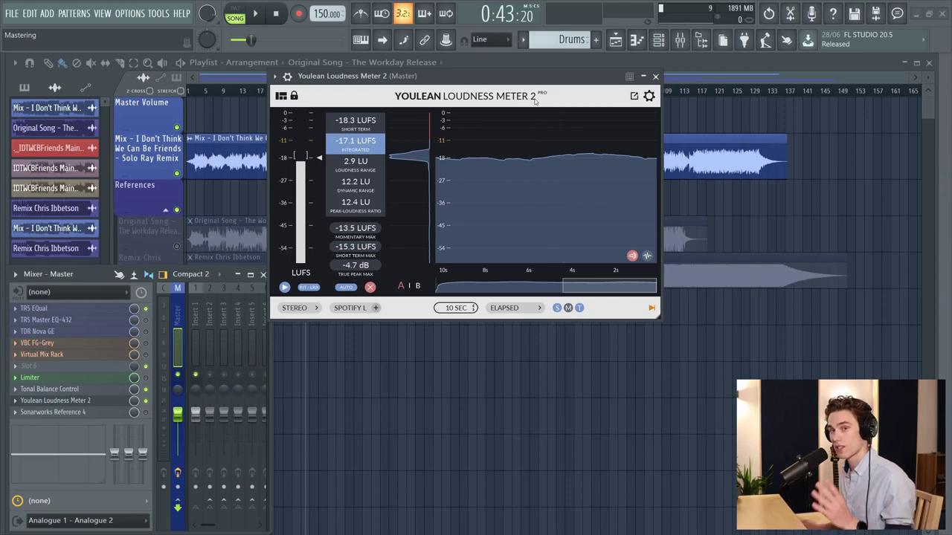
left_click(655, 76)
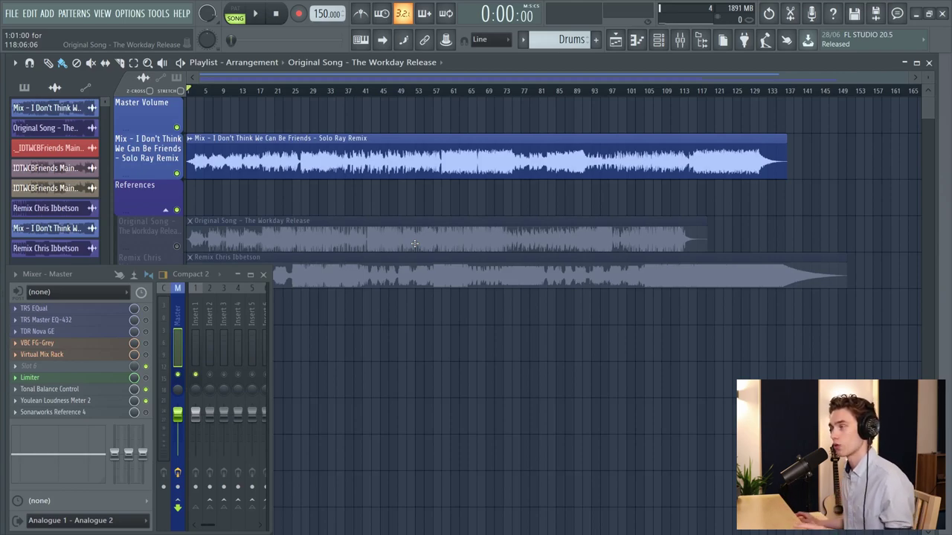
scroll(414, 244, "up", 2)
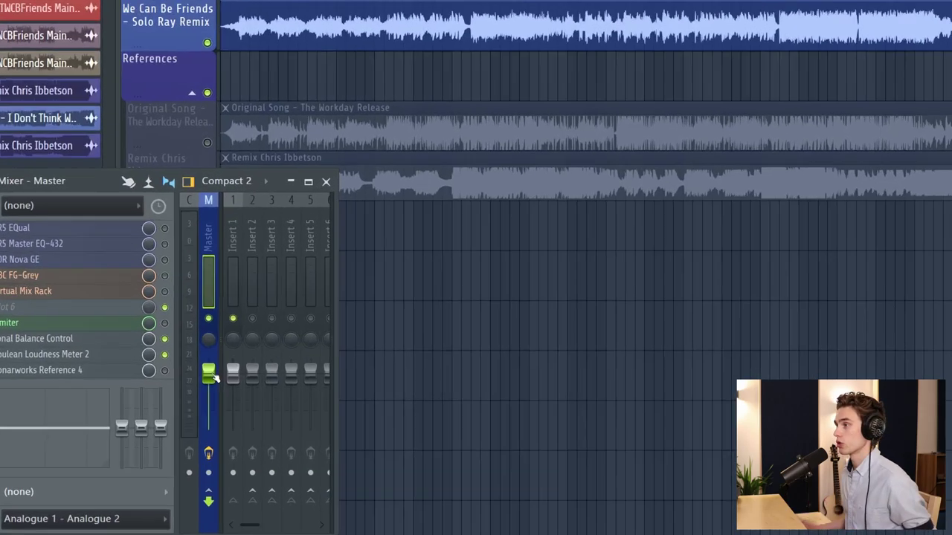
Create a Master Volume automation clip and paste the fader's current level onto its point
right_click(178, 418)
left_click(389, 292)
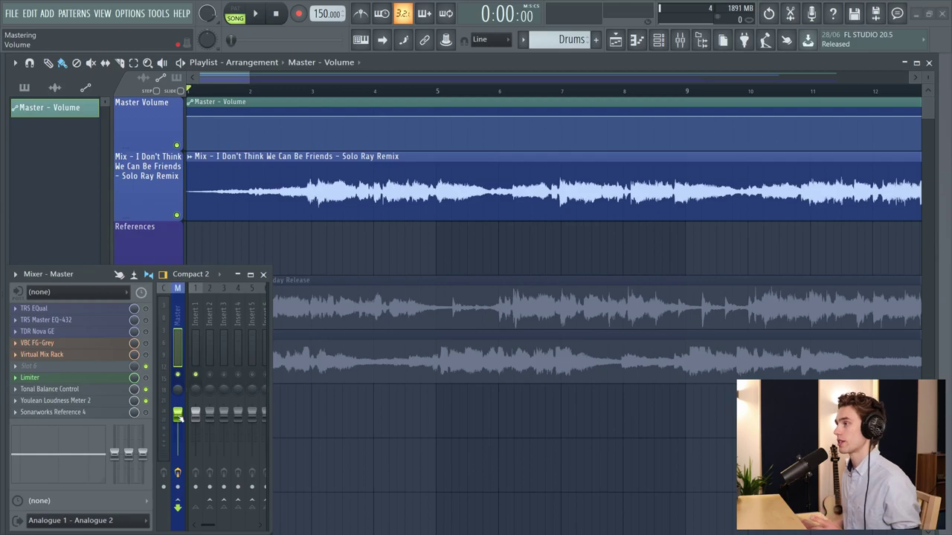
right_click(180, 419)
left_click(223, 483)
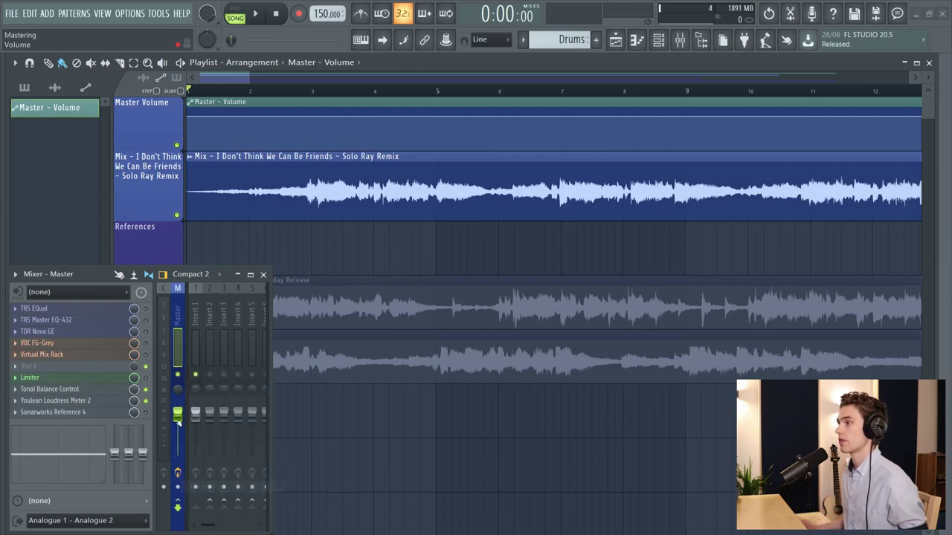
right_click(231, 117)
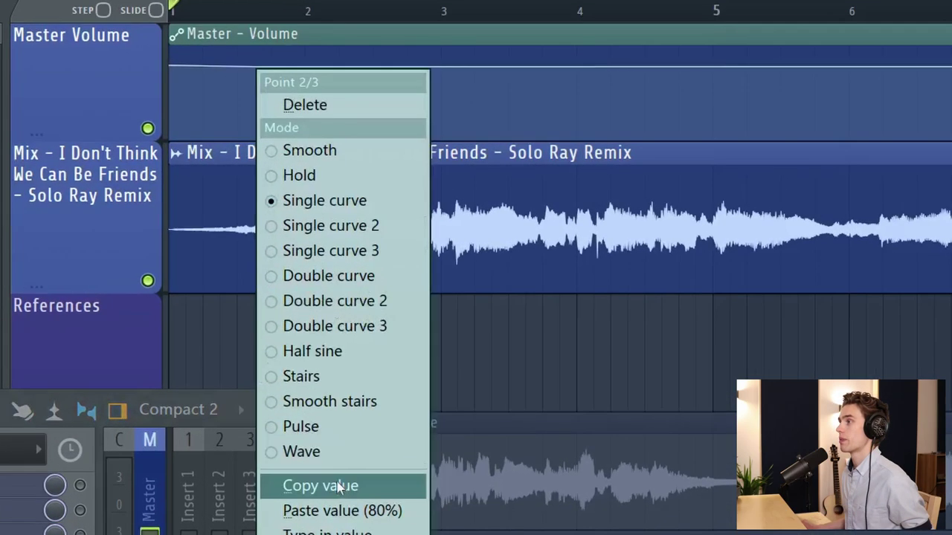
left_click(267, 322)
Drag the clip's first point down to silence and play back the fade-in
left_click_drag(174, 66, 197, 130)
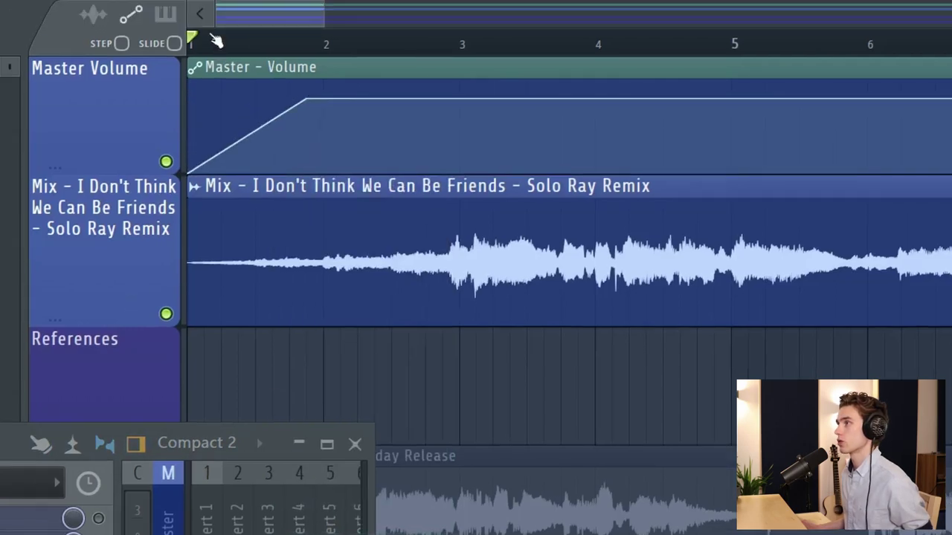
scroll(195, 6, "up", 2)
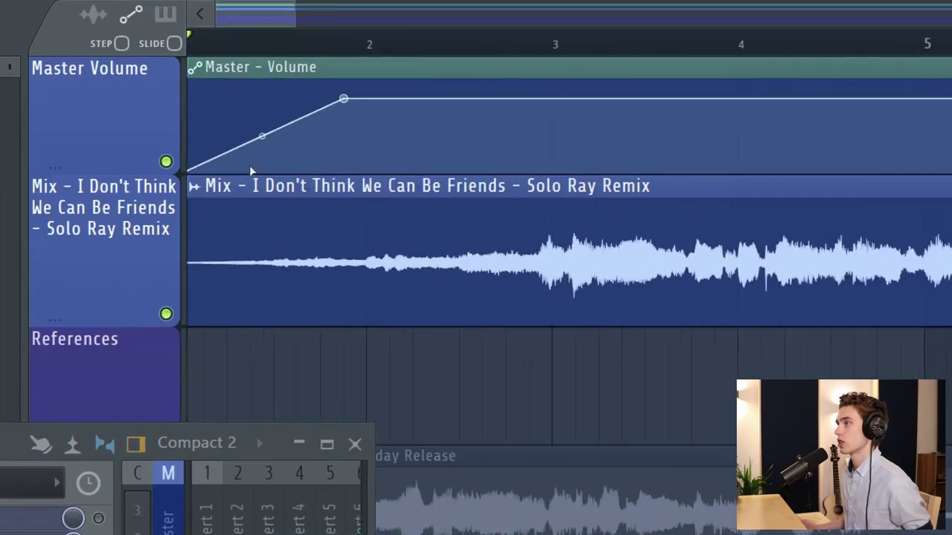
scroll(280, 45, "down", 3)
key("space")
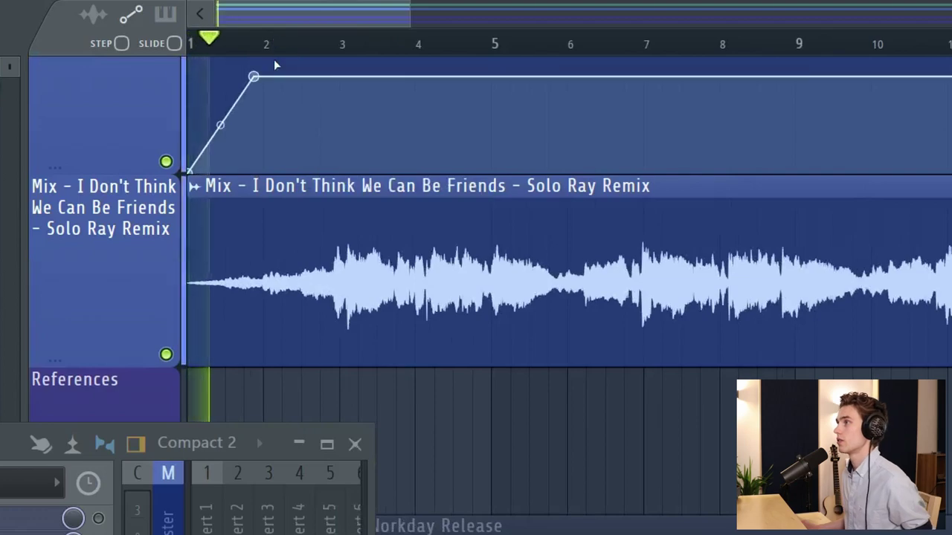
key("space")
Rework the ramp into a short fade-in at the song start and play it back
left_click_drag(254, 77, 187, 75)
scroll(200, 61, "up", 5)
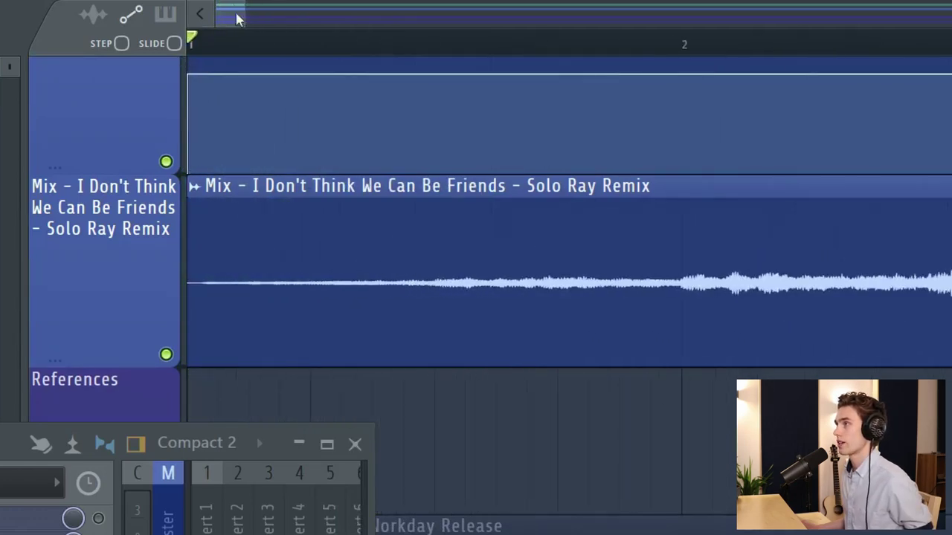
left_click_drag(187, 73, 217, 77)
right_click(216, 75)
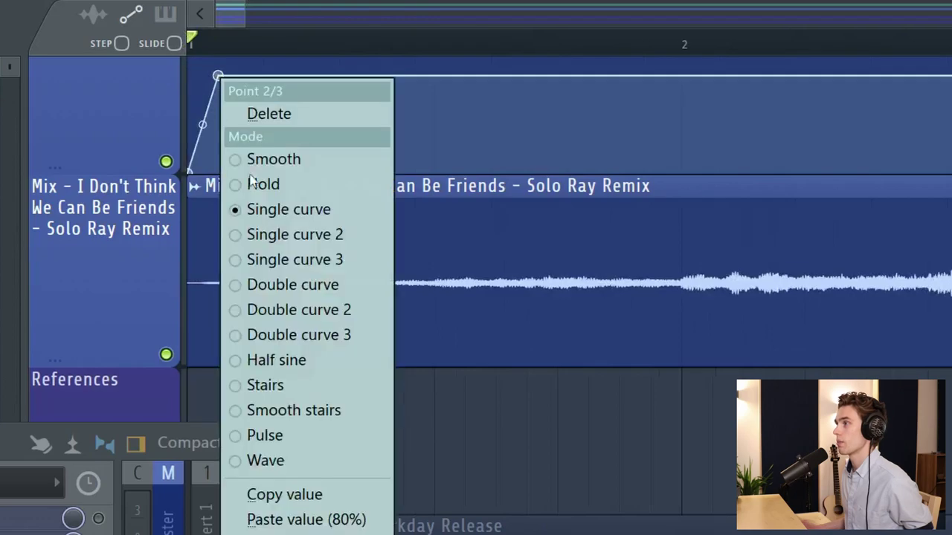
key("space")
scroll(355, 38, "down", 8)
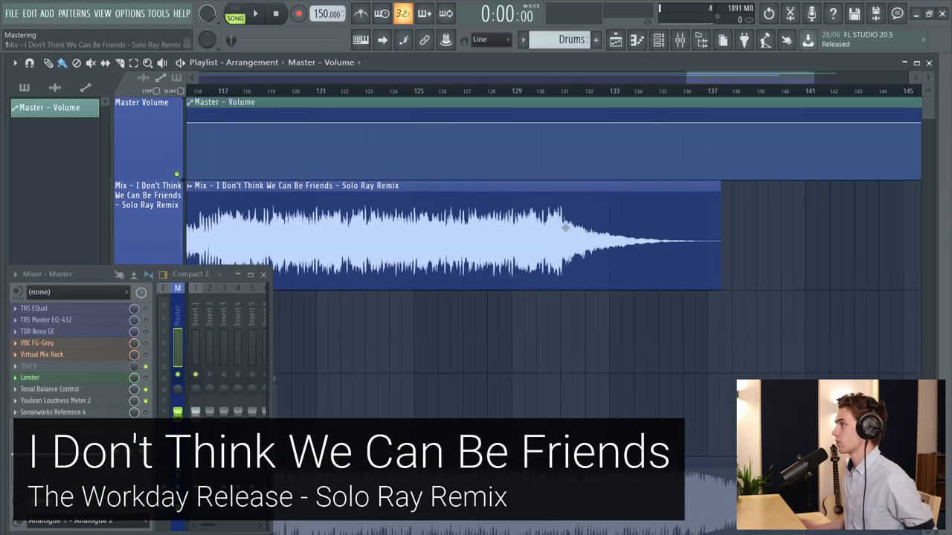
Add volume points near bar 136, pull the last to silence, and audition the fade-out
left_click(684, 123)
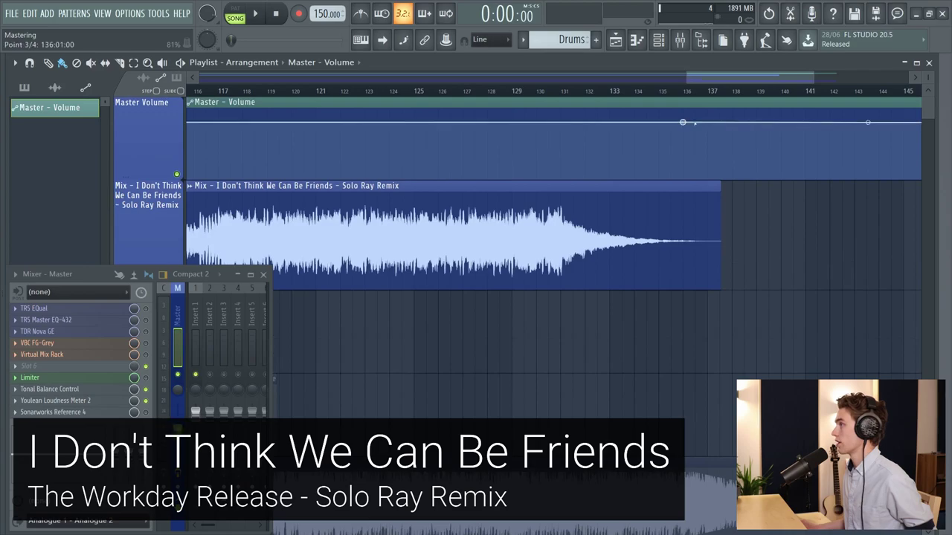
left_click_drag(714, 122, 719, 221)
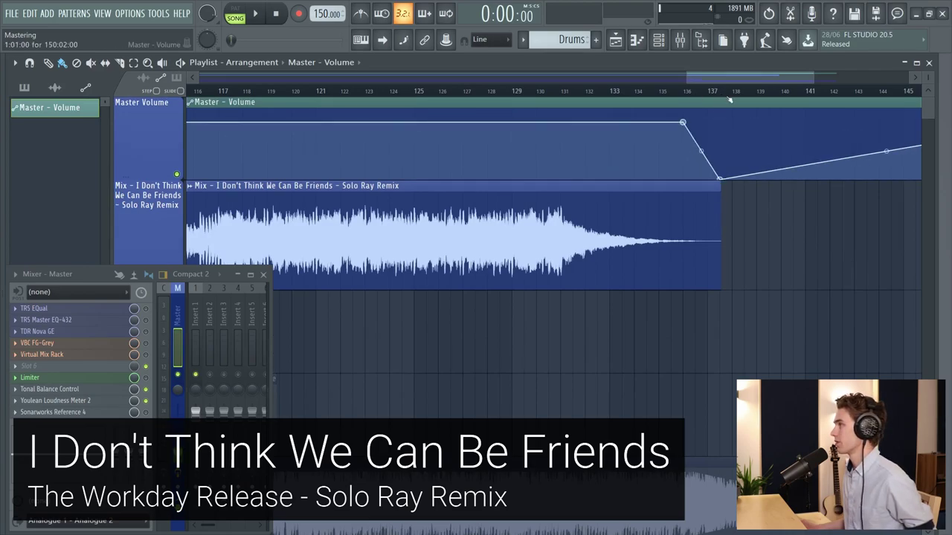
scroll(728, 99, "up", 2)
left_click_drag(679, 122, 703, 123)
right_click(703, 123)
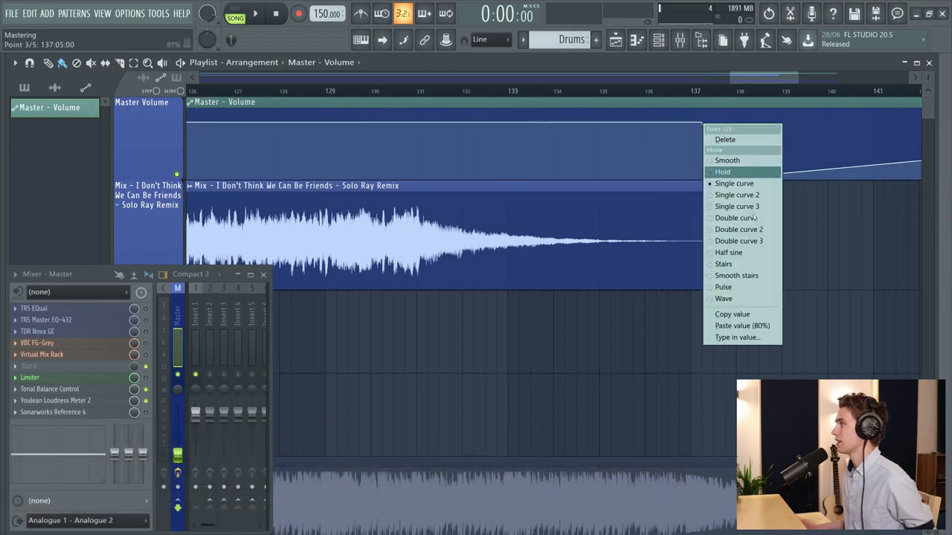
left_click(773, 338)
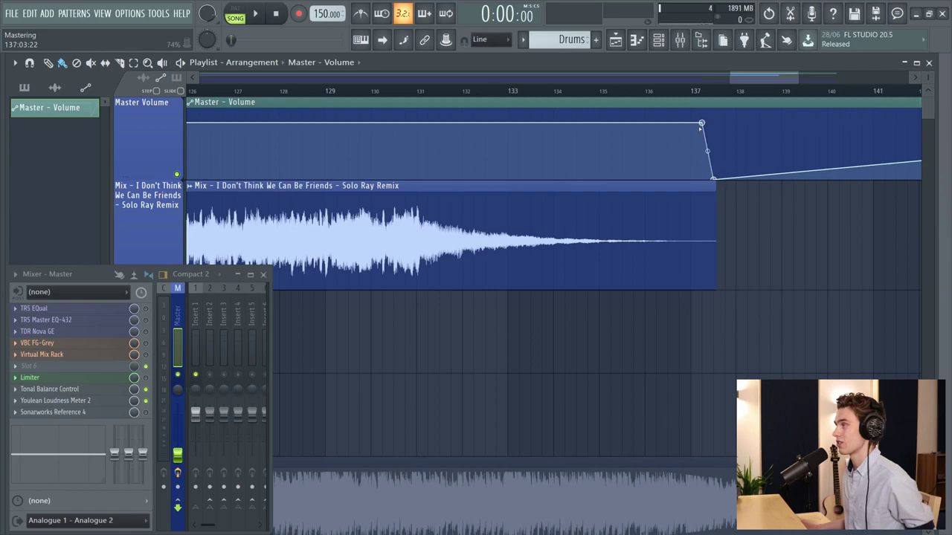
left_click(664, 91)
key("space")
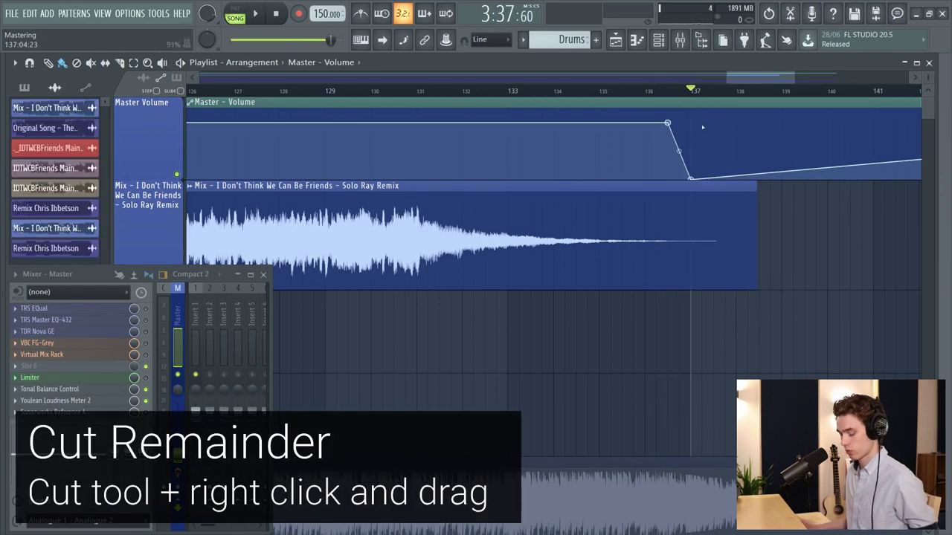
Slice away the mix and automation after bar 137, then return to draw mode
left_click_drag(692, 301, 692, 98)
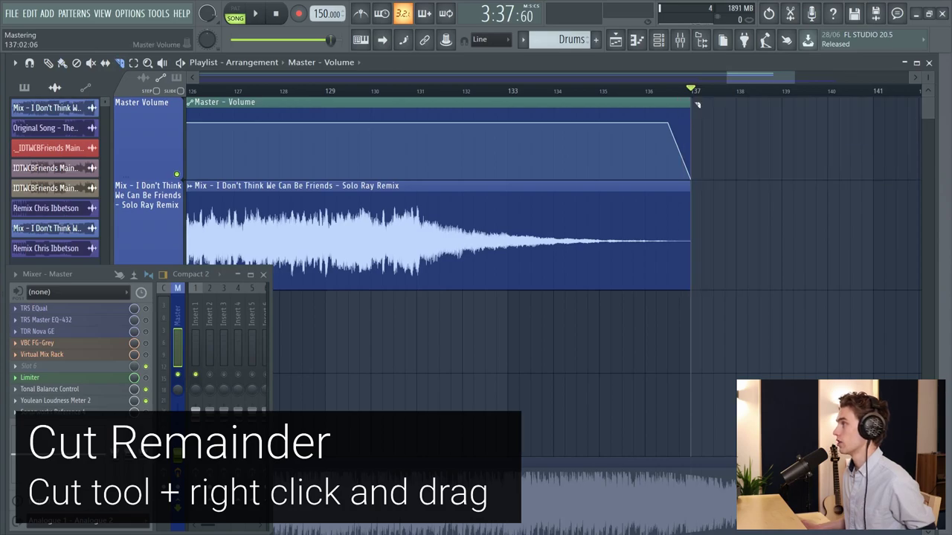
key("p")
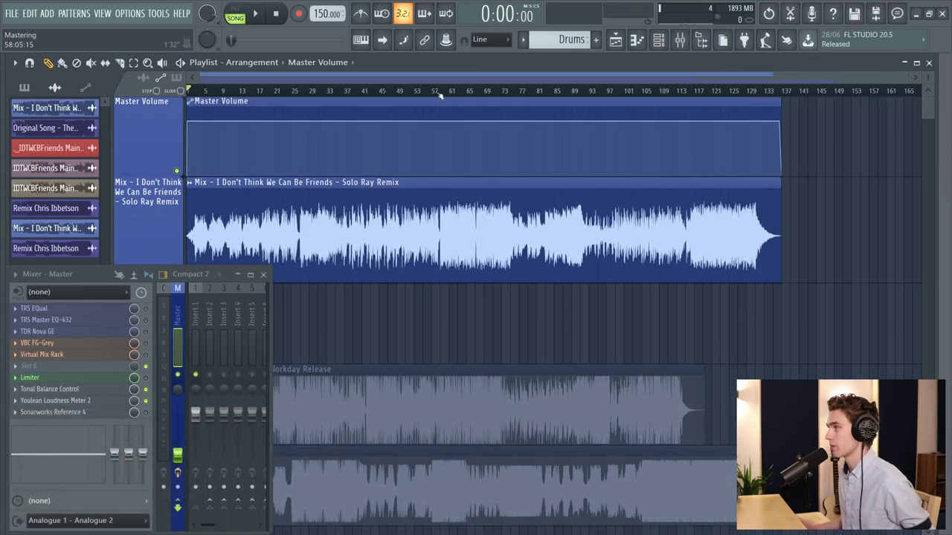
scroll(440, 95, "up", 4)
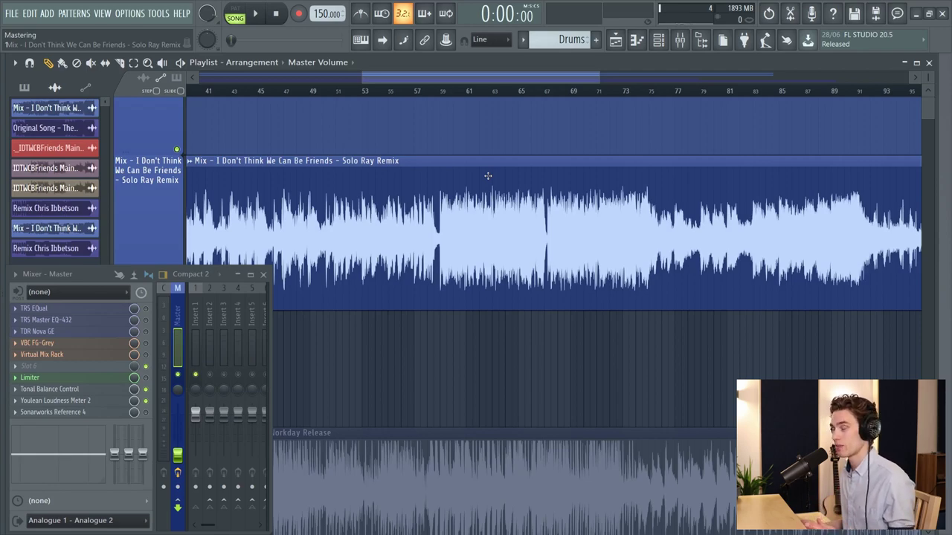
Shrink the track heights and switch the solo between the references, ending on the original song
scroll(488, 175, "down", 5)
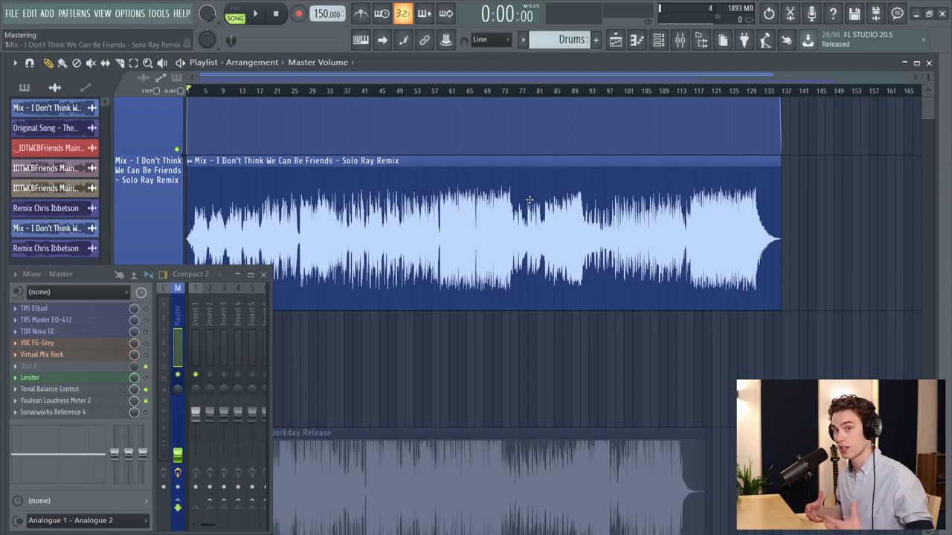
scroll(319, 197, "down", 5)
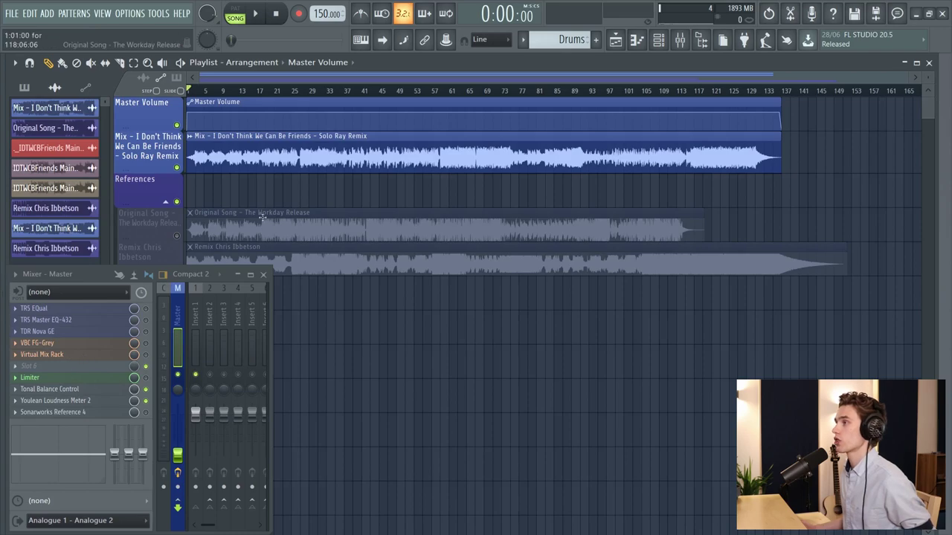
scroll(211, 213, "down", 1)
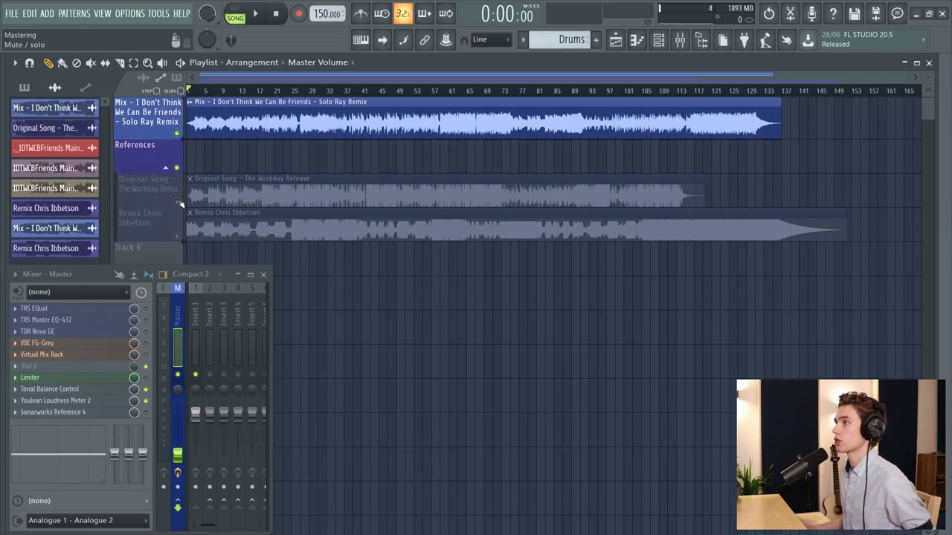
right_click(180, 203)
right_click(178, 209)
right_click(177, 201)
right_click(178, 236)
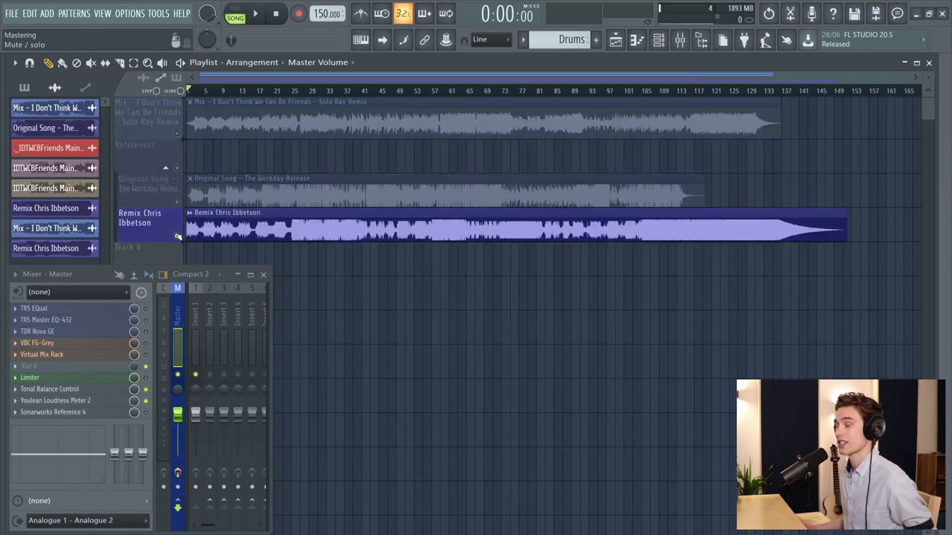
right_click(177, 201)
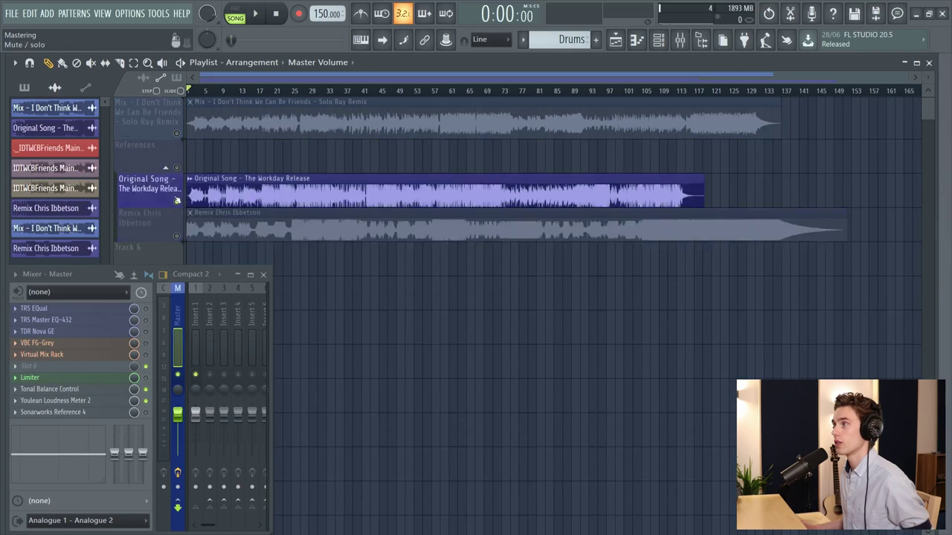
Play the original song reference from around 0:28
left_click(300, 90)
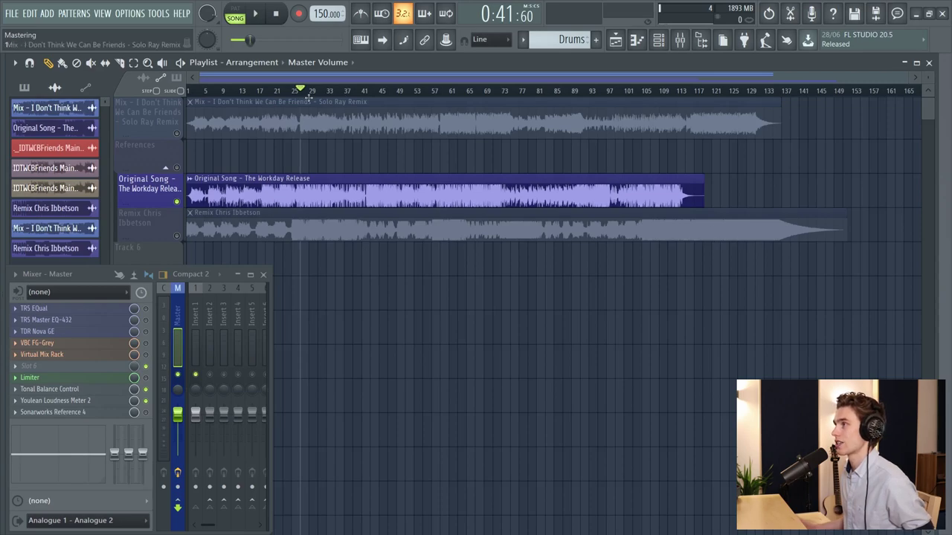
scroll(307, 195, "up", 3, "ctrl")
scroll(308, 195, "up", 2, "alt")
scroll(307, 195, "down", 3, "ctrl")
left_click(264, 90)
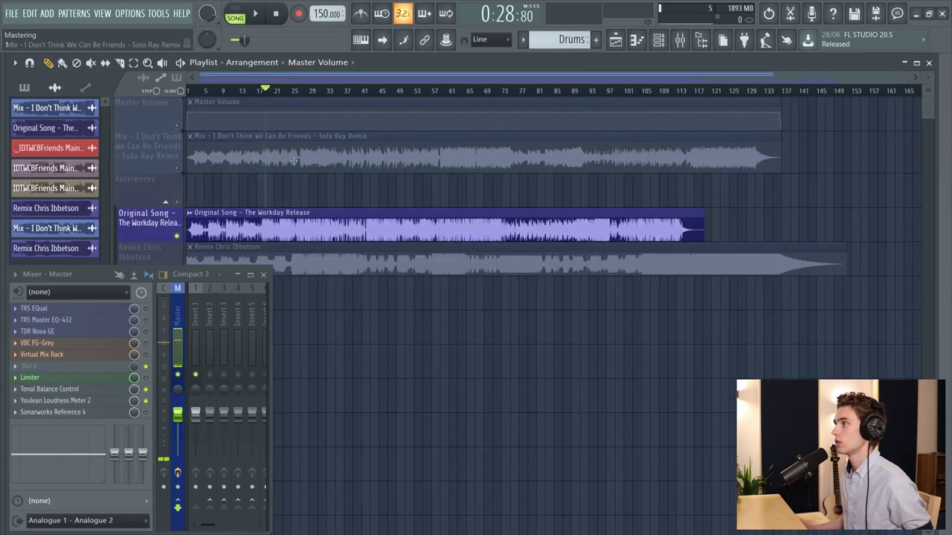
key("space")
scroll(258, 72, "down", 2, "alt")
scroll(259, 73, "up", 2)
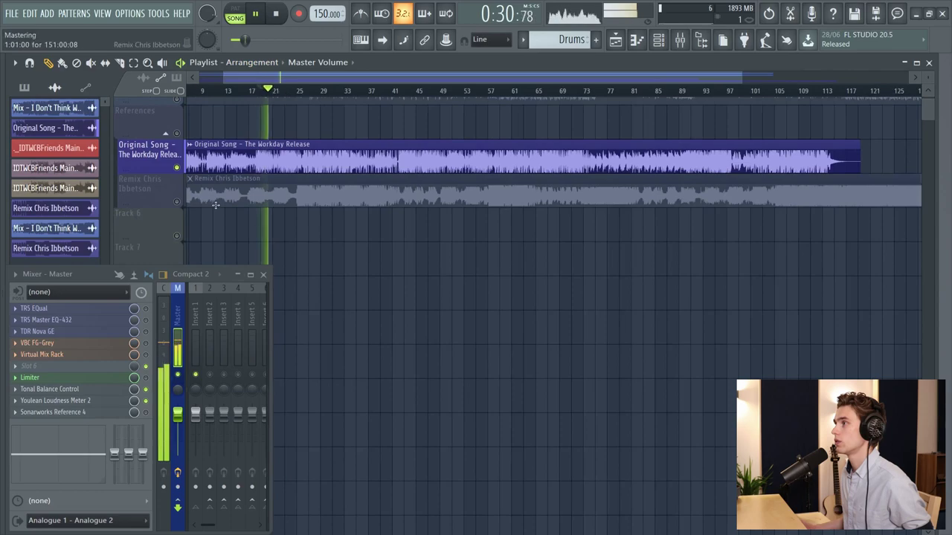
scroll(275, 240, "up", 2)
scroll(275, 240, "down", 1)
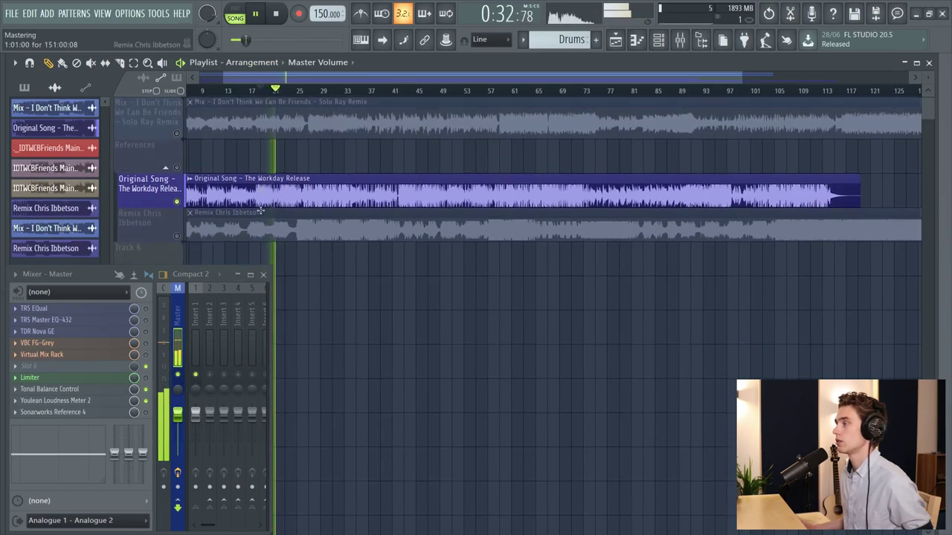
key("space")
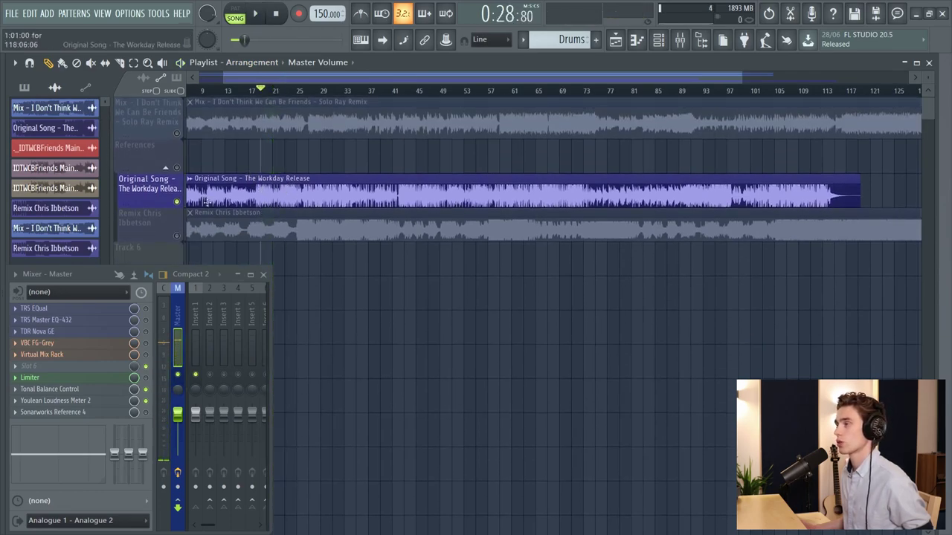
Solo the remix reference and play it from 0:28, jumping ahead to bar 37
right_click(177, 236)
key("space")
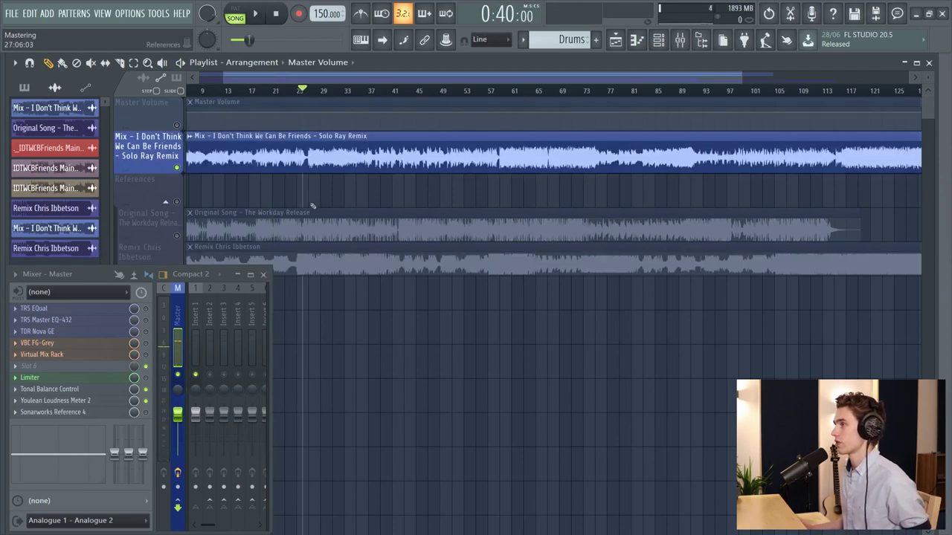
left_click(368, 96)
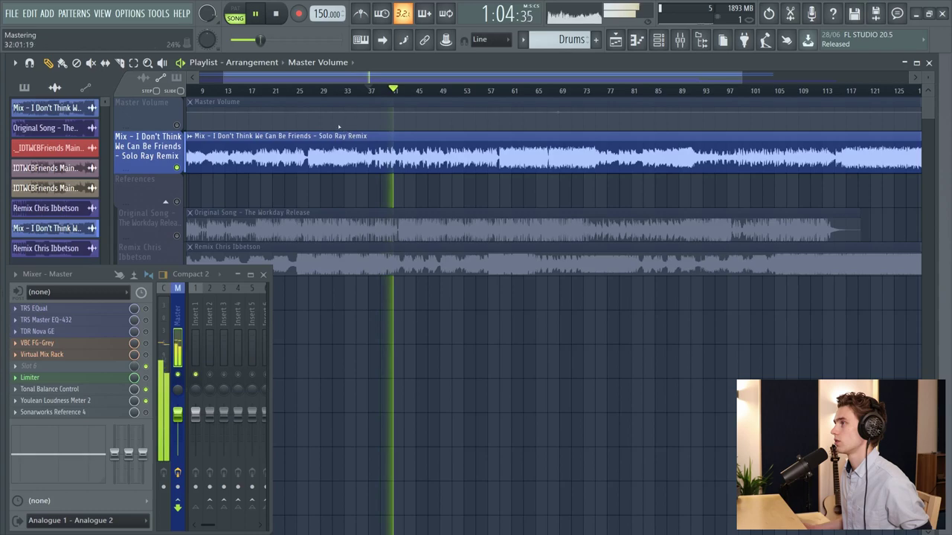
Play the mix from bar 26 through the master's Tonal Balance Control
key("space")
left_click(308, 90)
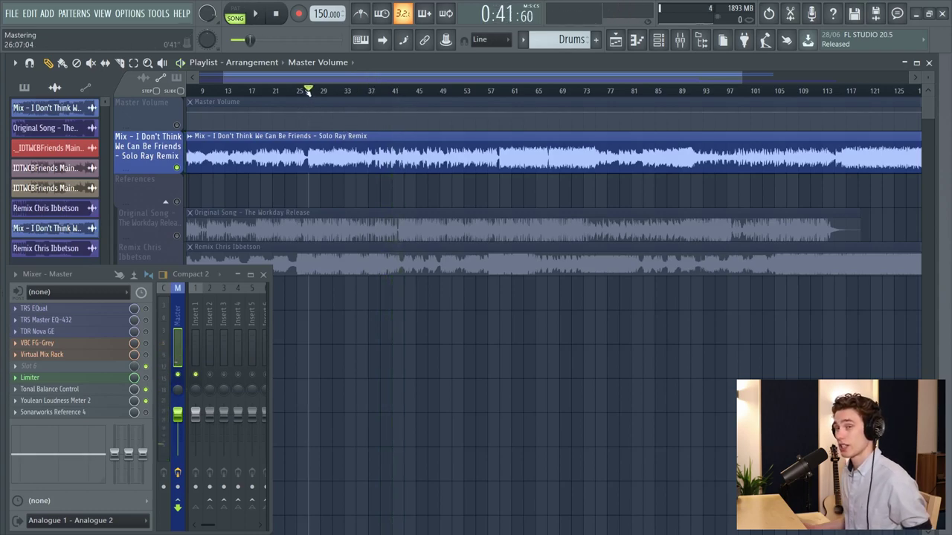
left_click(74, 389)
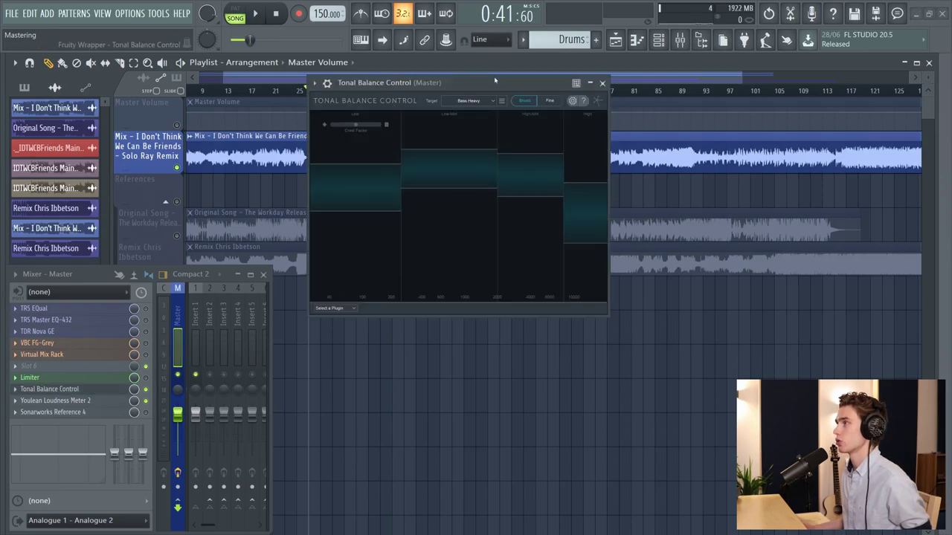
left_click_drag(495, 81, 552, 86)
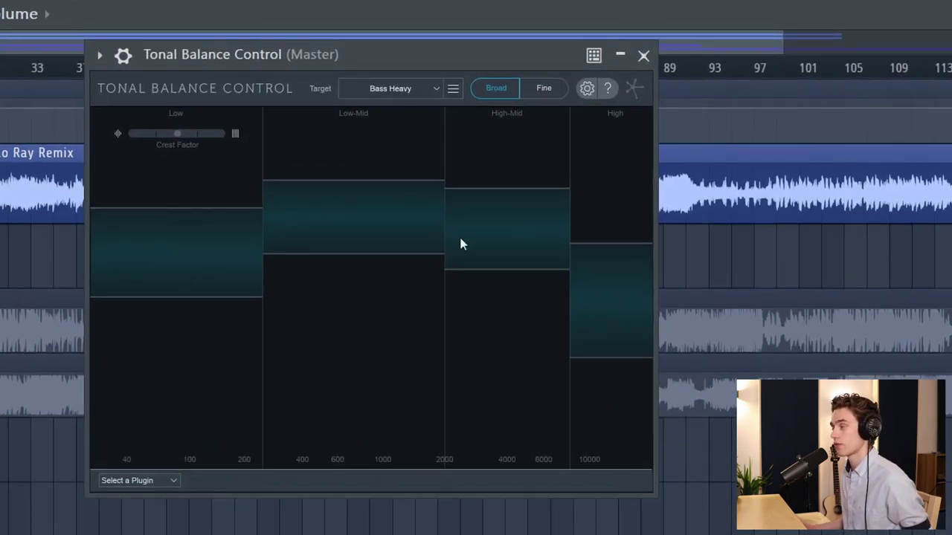
key("space")
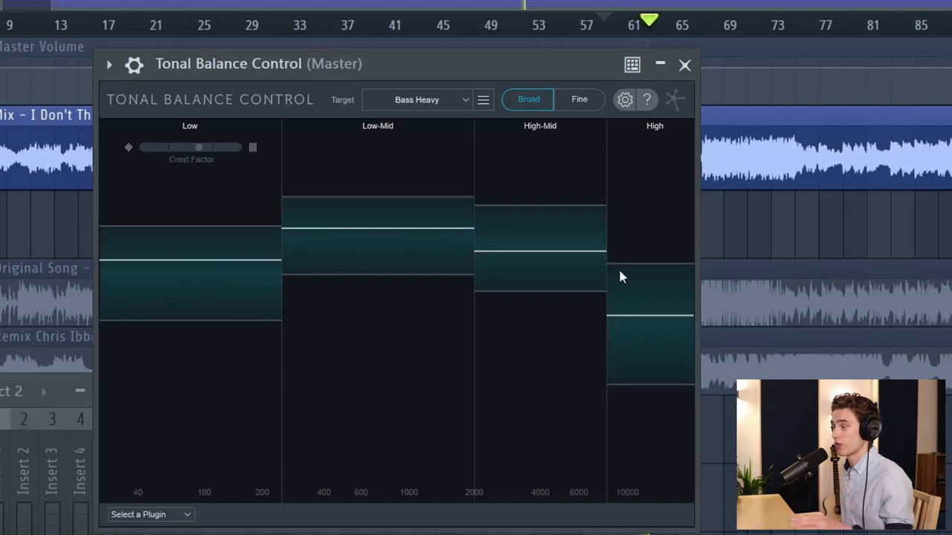
Compare the Fine and Broad views, close Tonal Balance Control, and zoom the playlist out
left_click(581, 100)
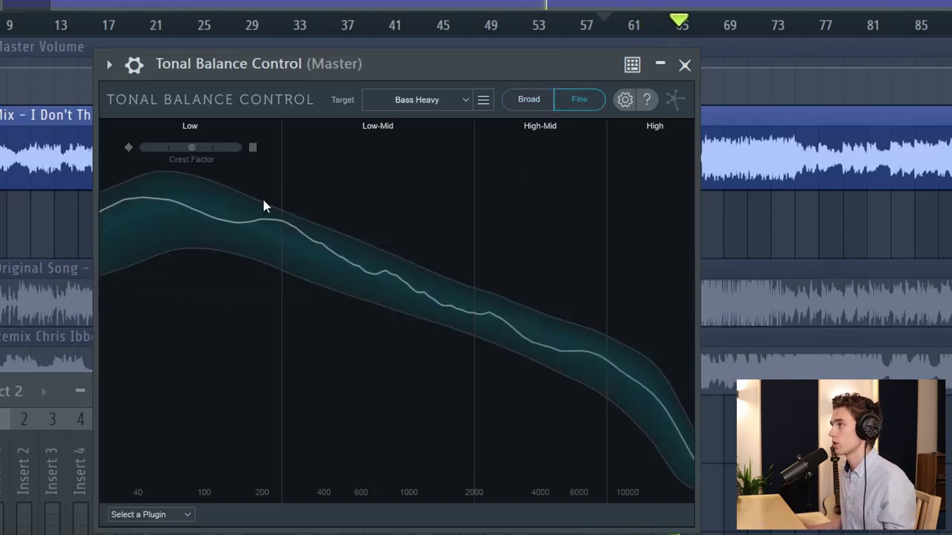
left_click(531, 99)
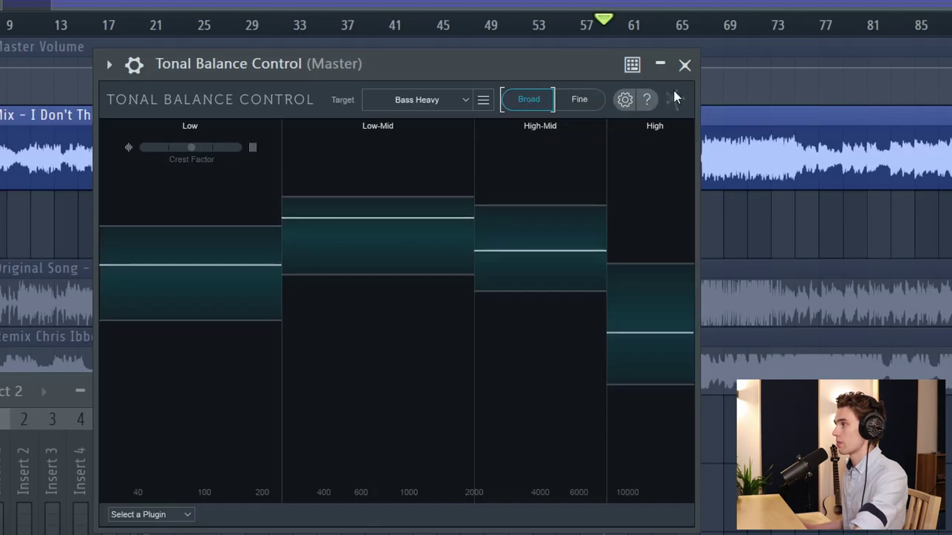
left_click(685, 65)
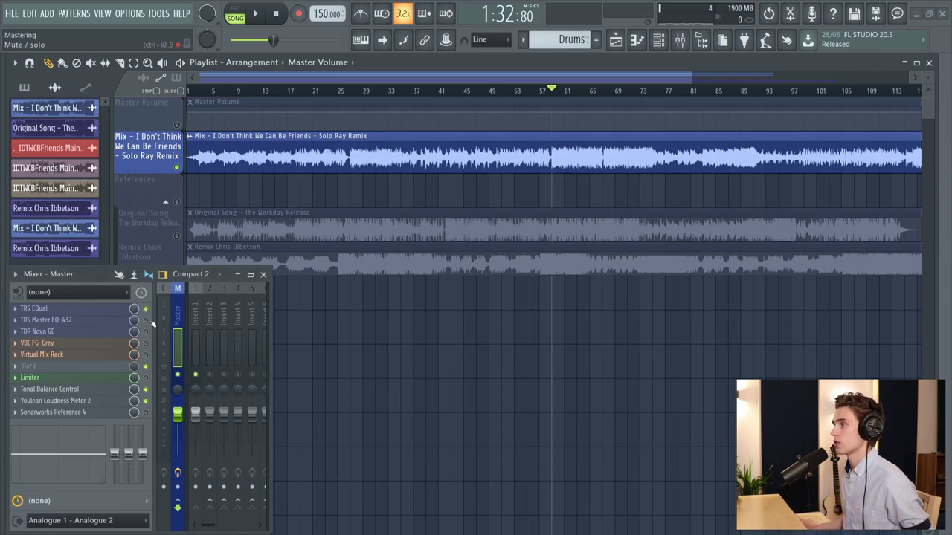
scroll(362, 92, "down", 2)
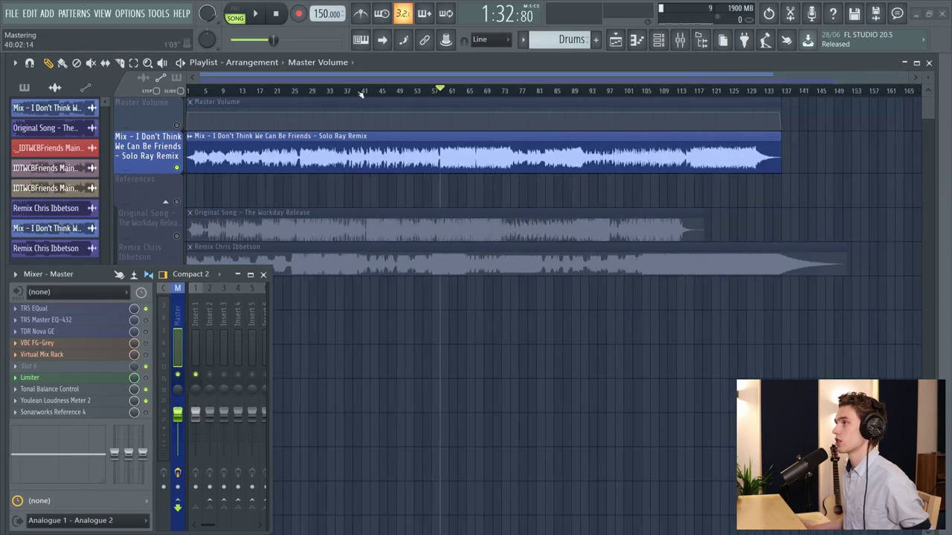
Unmute the Master Volume track and open the master's TR5 EQual with Linear Phase on
left_click(177, 125)
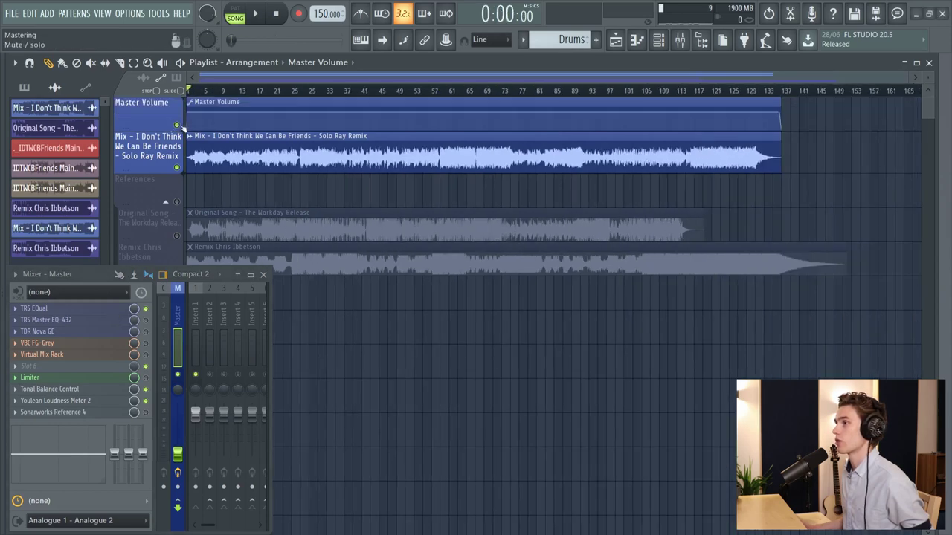
left_click(97, 308)
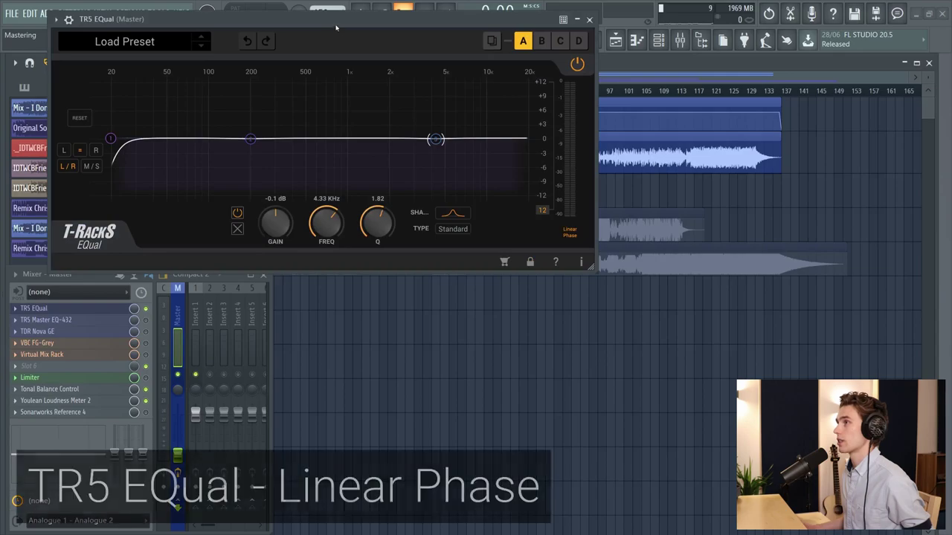
left_click_drag(335, 28, 465, 109)
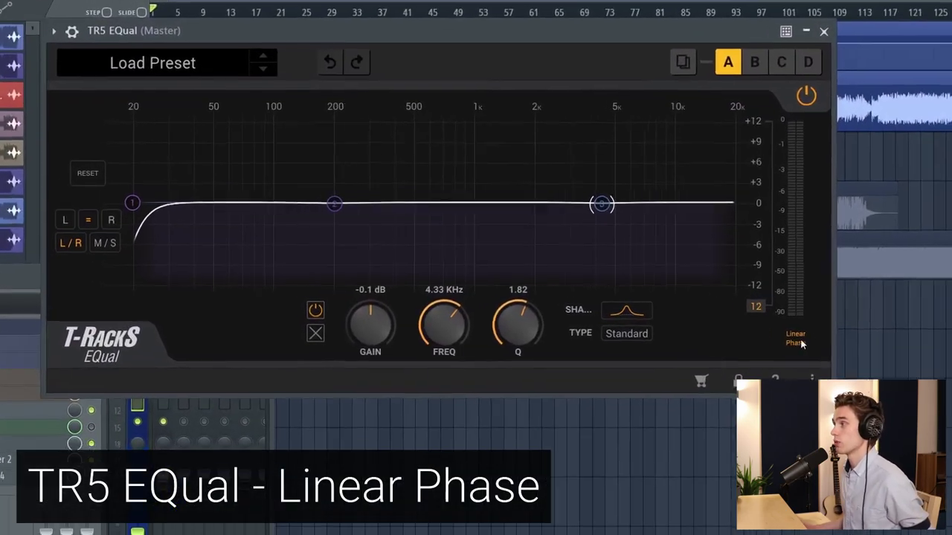
left_click(805, 340)
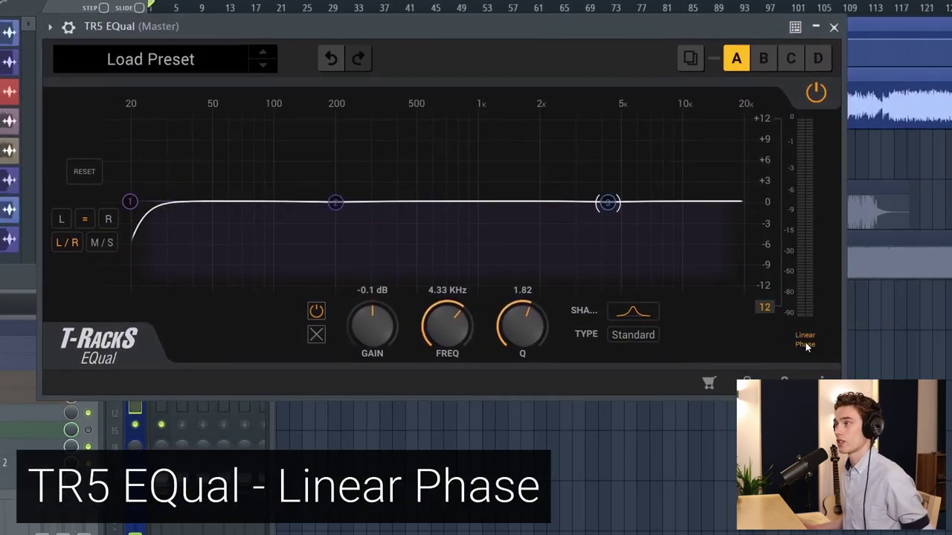
Select the 20 Hz low-cut band, then EQ band 2 near 171 Hz
left_click(130, 202)
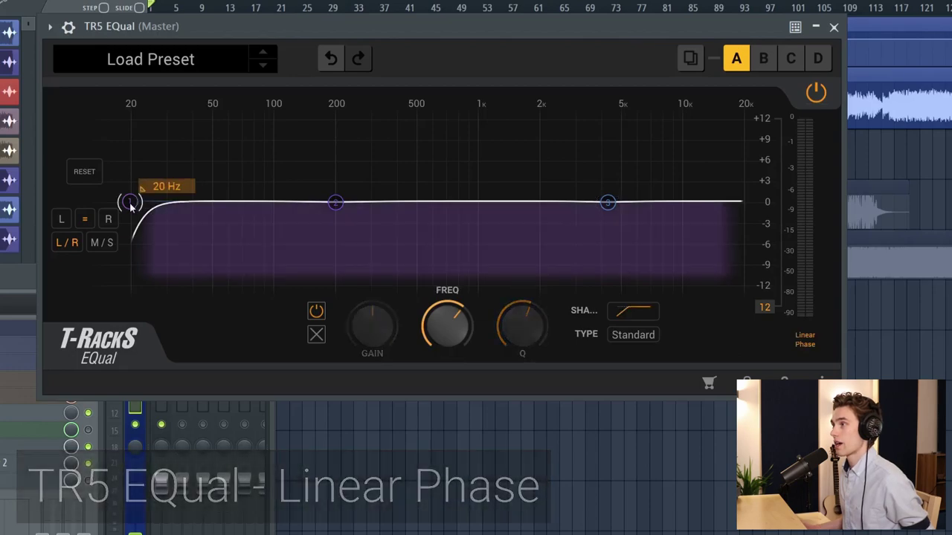
mouse_move(130, 202)
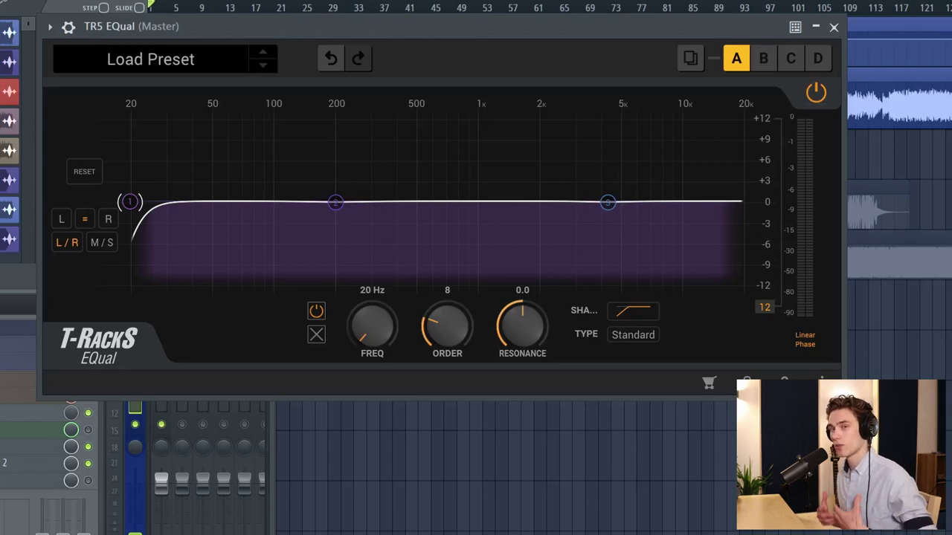
left_click(336, 202)
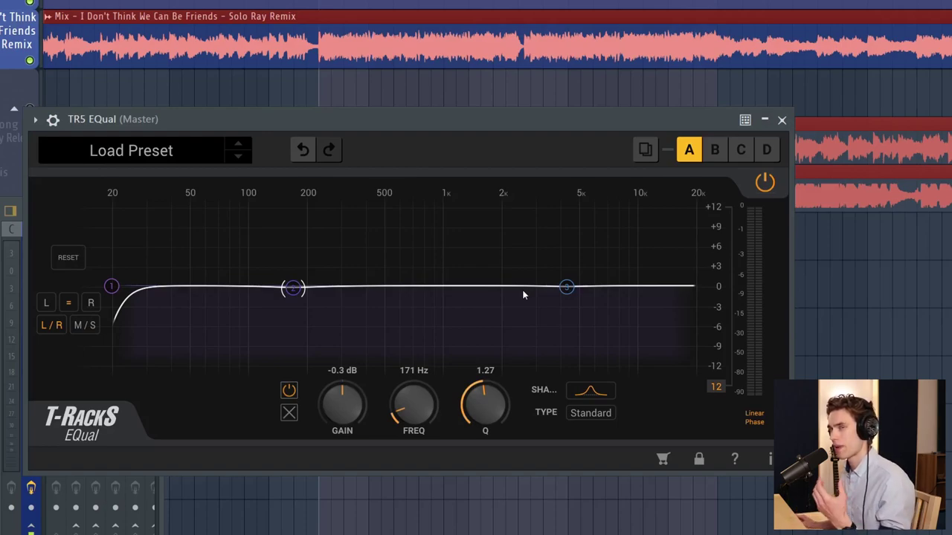
Shift band 2 to 146 Hz and cut the low mids during playback, A/B-ing with bypass
left_click_drag(293, 288, 280, 287)
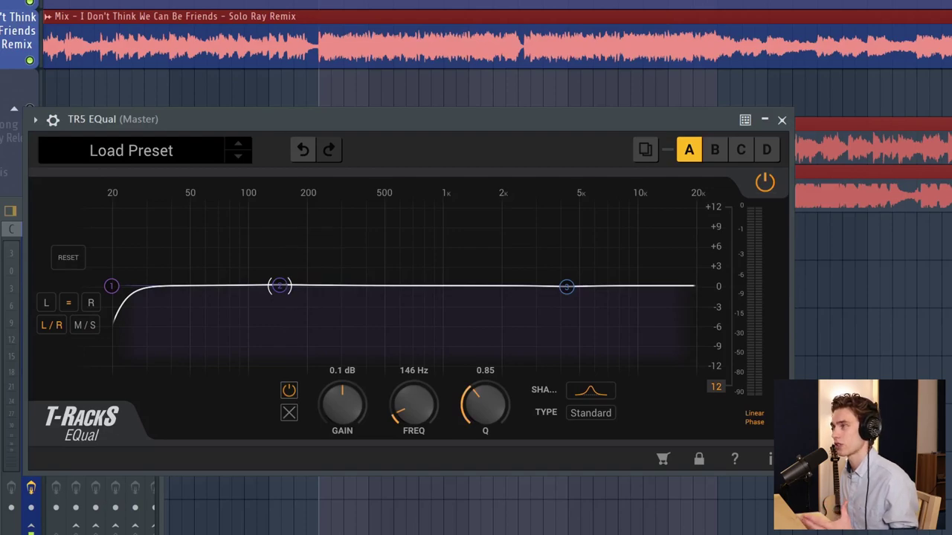
key("space")
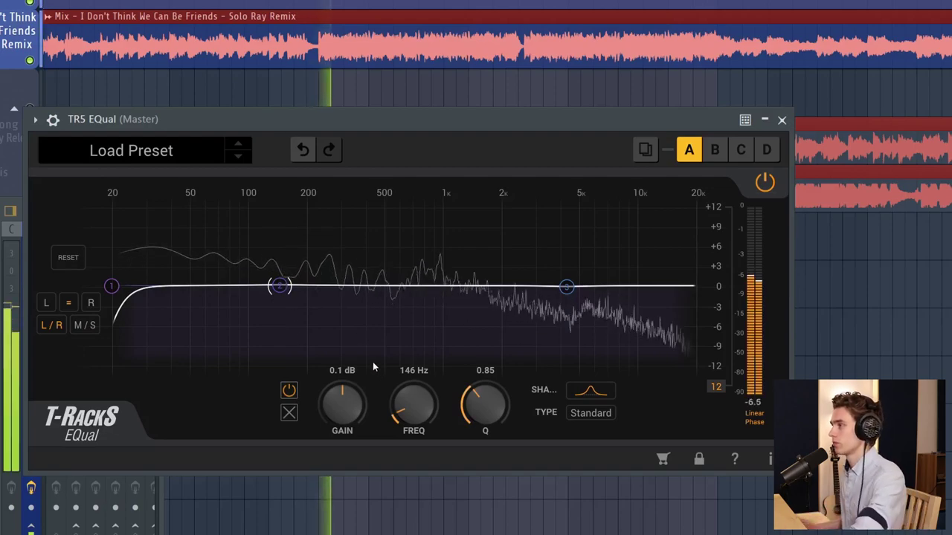
left_click_drag(279, 290, 325, 318)
left_click(772, 187)
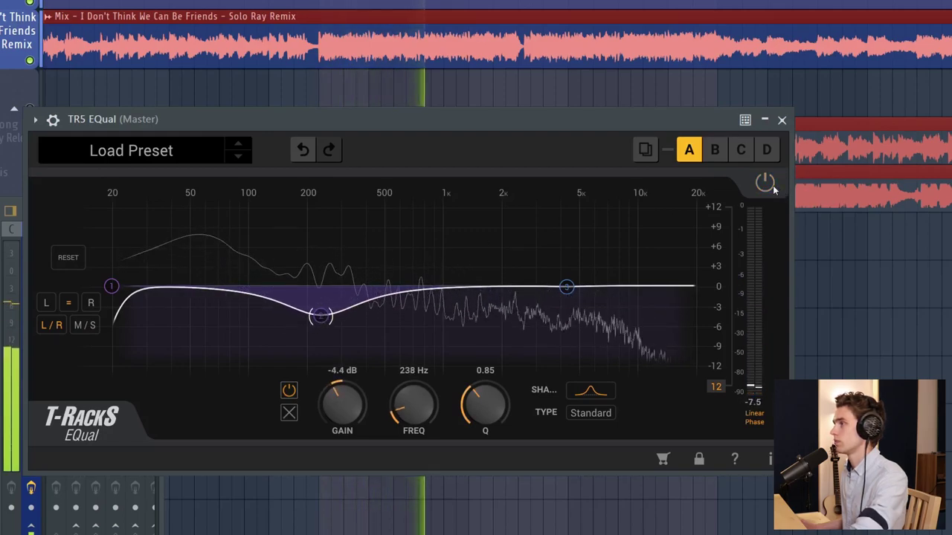
left_click(765, 182)
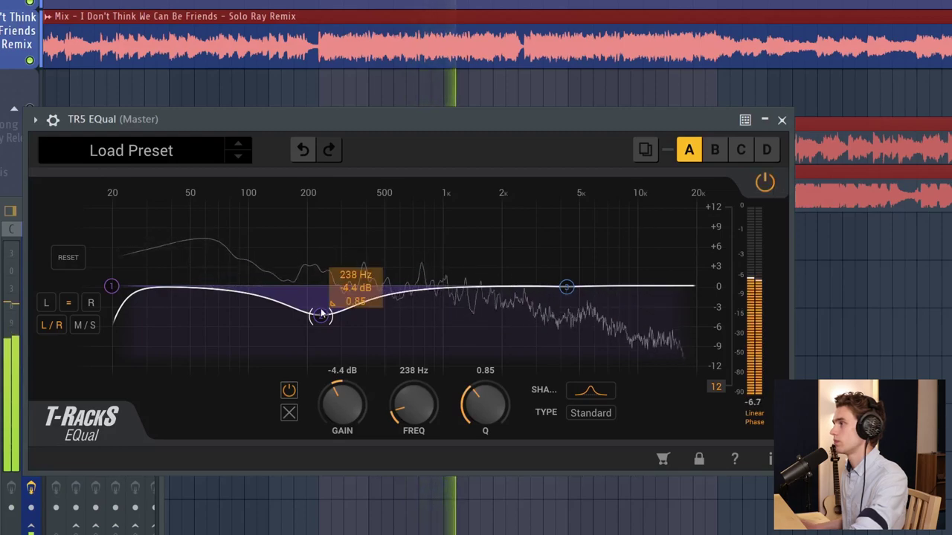
Boost band 2 at 238 Hz, then make it a narrow -3.5 dB cut at 221 Hz
left_click_drag(320, 314, 542, 286)
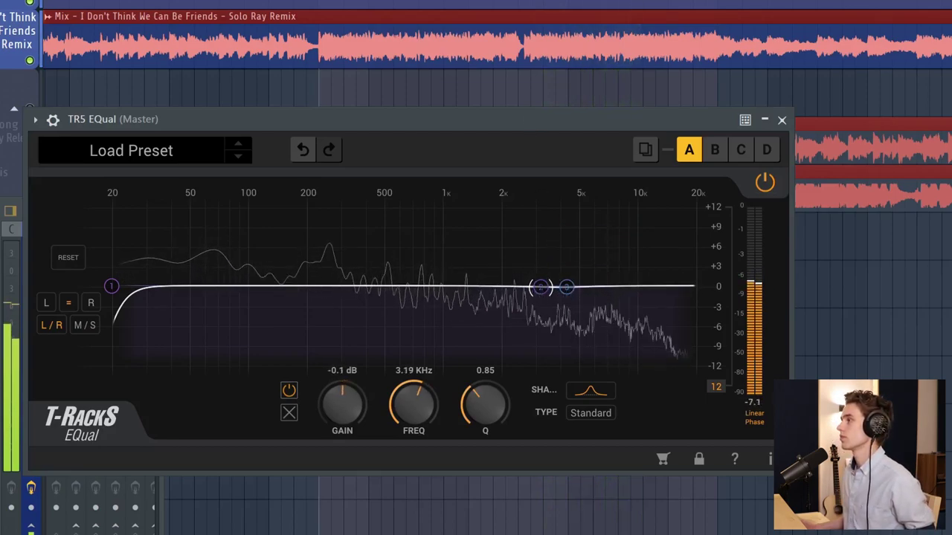
key("space")
mouse_move(548, 288)
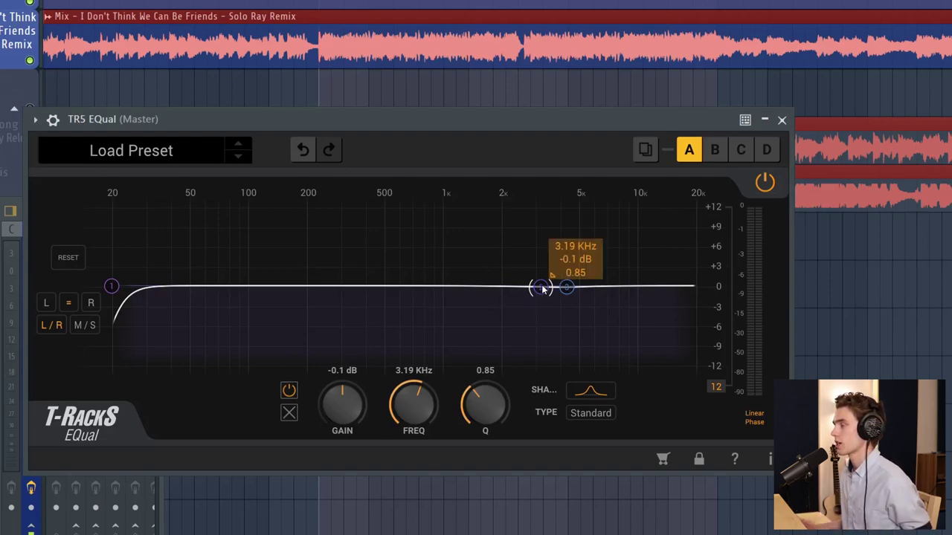
left_click_drag(542, 290, 315, 310)
Add a narrow boost around 440 Hz and a cut near 1 kHz
scroll(301, 294, "up", 5)
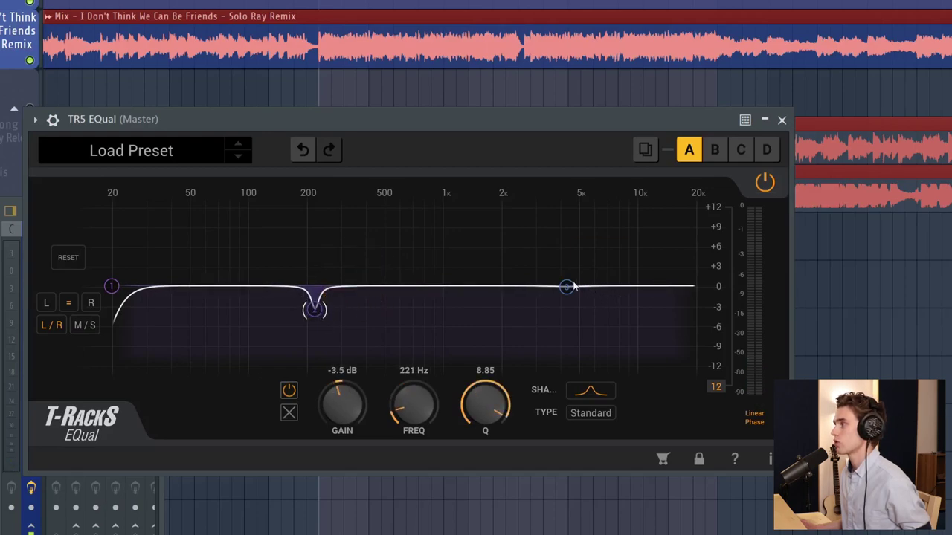
left_click_drag(566, 289, 366, 262)
scroll(374, 261, "down", 3)
scroll(375, 264, "up", 6)
left_click_drag(465, 286, 444, 304)
scroll(466, 307, "up", 6)
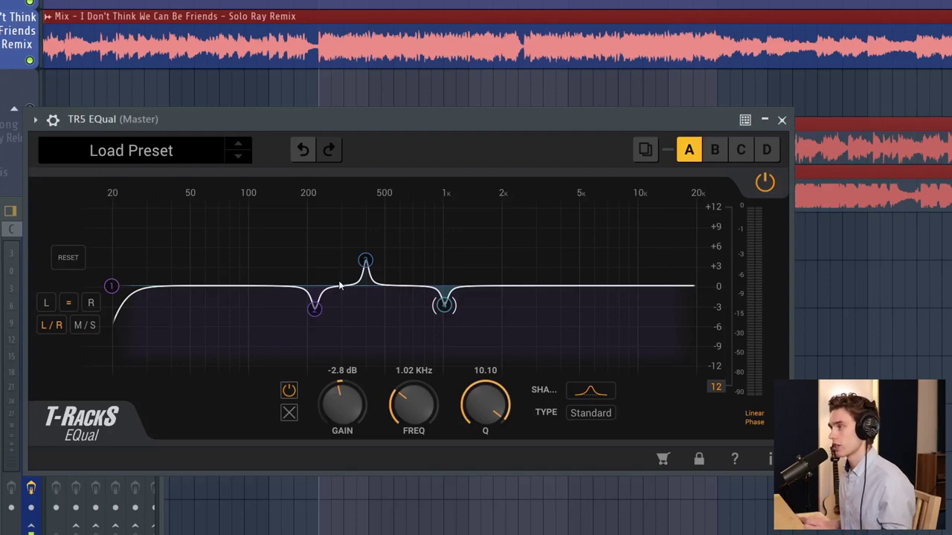
Sweep the low band between 193 and 232 Hz, flatten all bands, and delete band 3
mouse_move(314, 308)
left_mouse_down()
mouse_move(322, 281)
mouse_move(309, 318)
mouse_move(314, 300)
left_mouse_up()
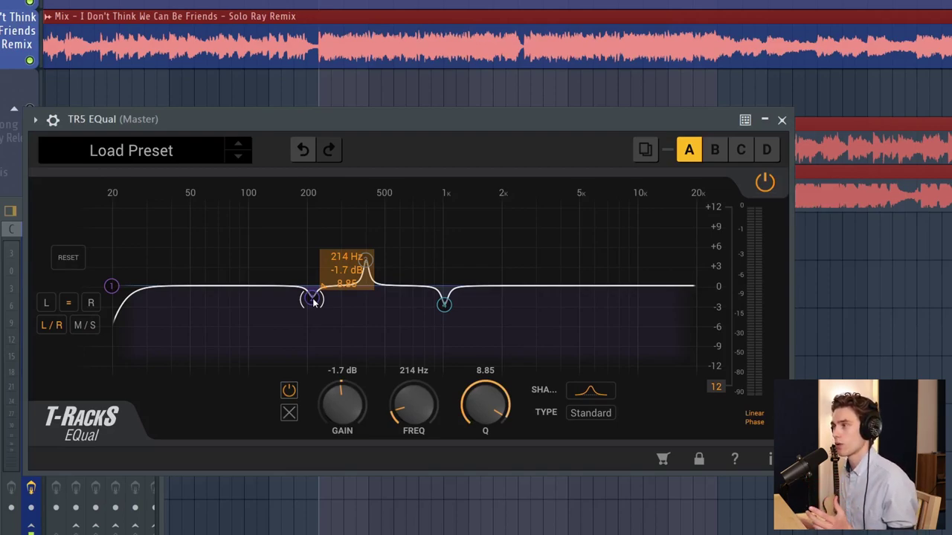
mouse_move(313, 300)
left_mouse_down()
mouse_move(310, 312)
mouse_move(319, 278)
mouse_move(317, 290)
left_mouse_up()
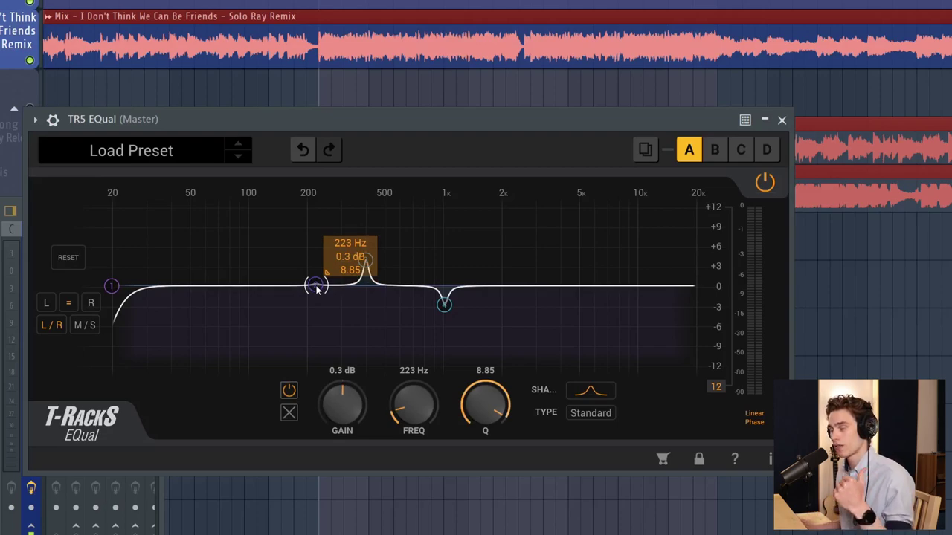
left_click_drag(317, 289, 315, 287)
left_click_drag(365, 265, 374, 290)
left_click_drag(444, 304, 442, 288)
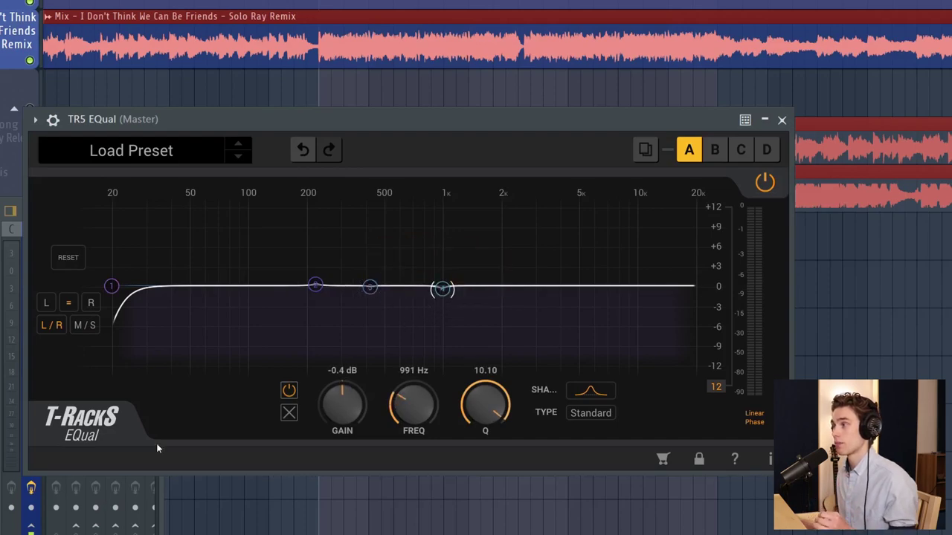
left_click(294, 413)
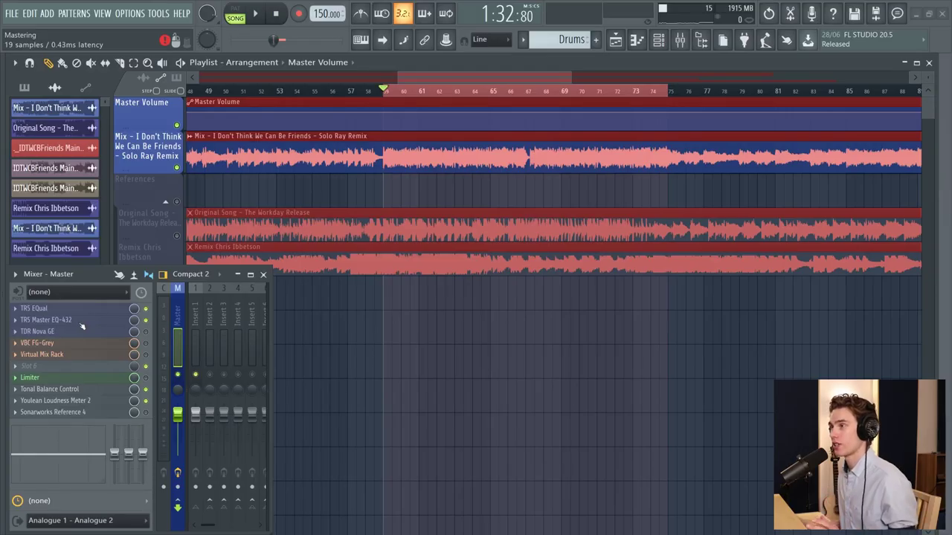
Open TR5 Master EQ-432 and sweep the low shelf between -6 and +6, settling near +2
left_click(82, 322)
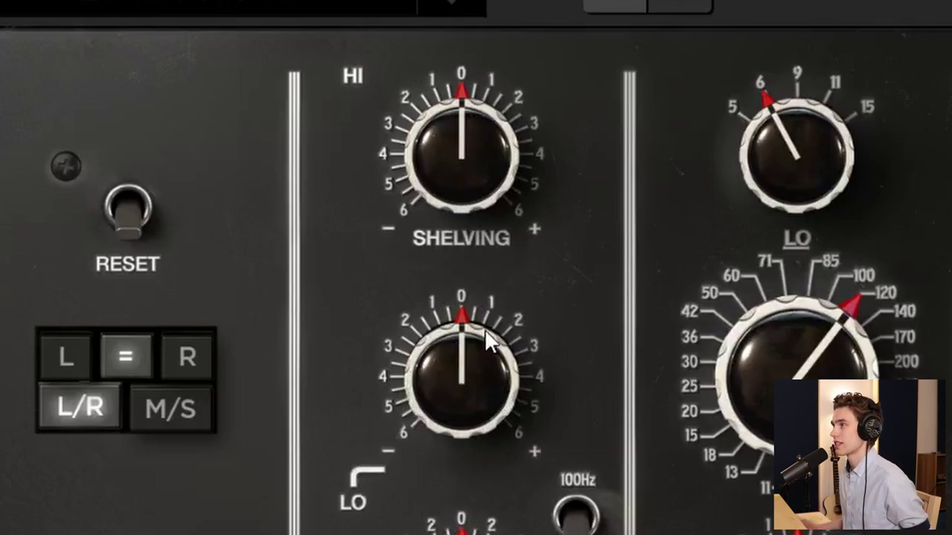
left_click_drag(484, 329, 446, 432)
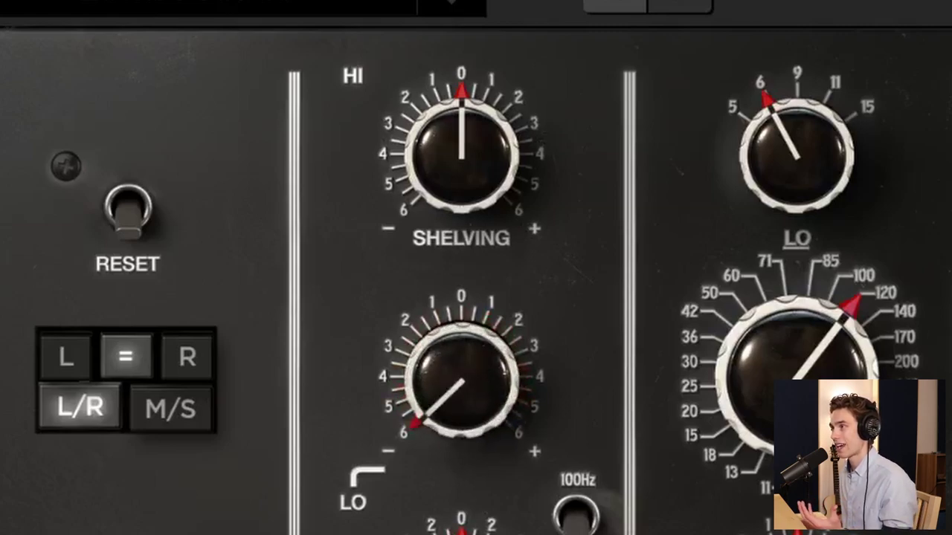
mouse_move(451, 366)
left_mouse_down()
mouse_move(451, 350)
mouse_move(451, 365)
left_mouse_up()
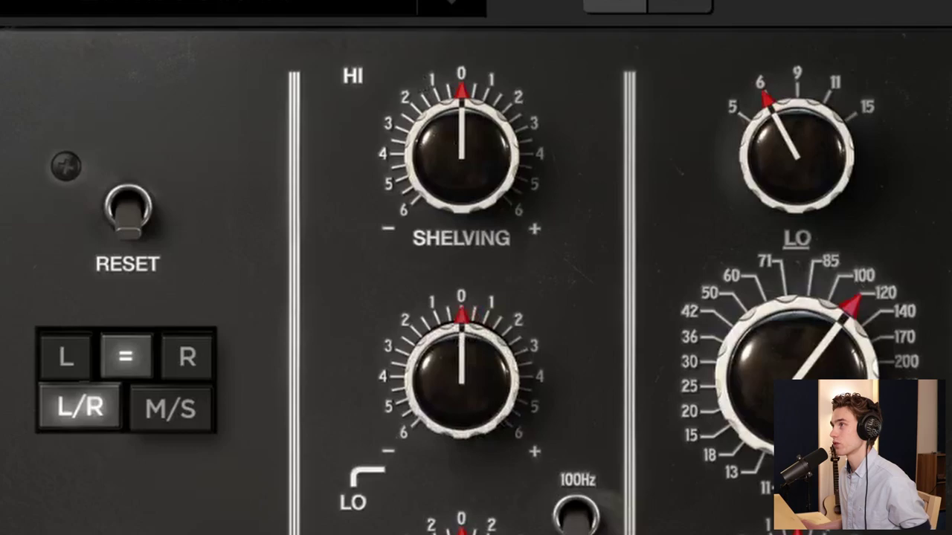
left_click_drag(477, 395, 510, 212)
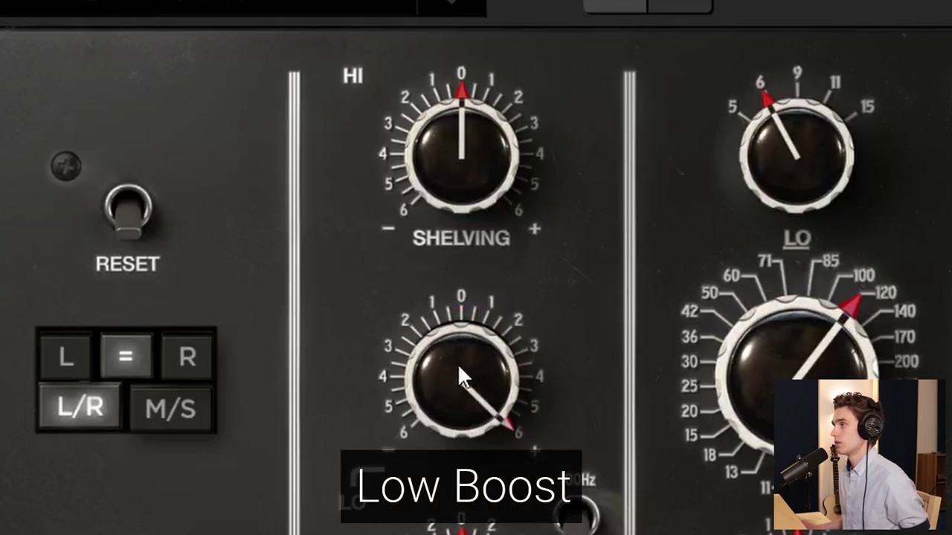
left_click_drag(453, 391, 453, 461)
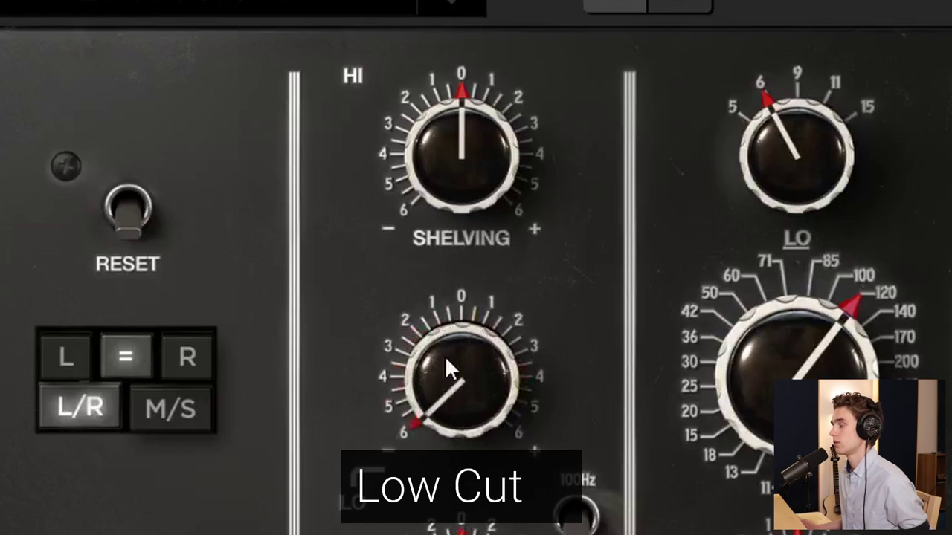
left_click_drag(457, 414, 468, 38)
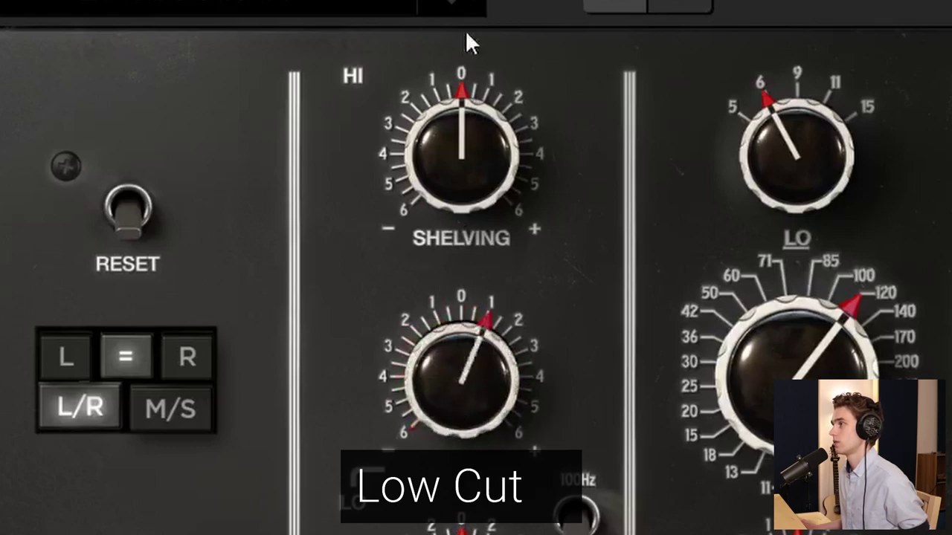
left_click_drag(467, 366, 472, 438)
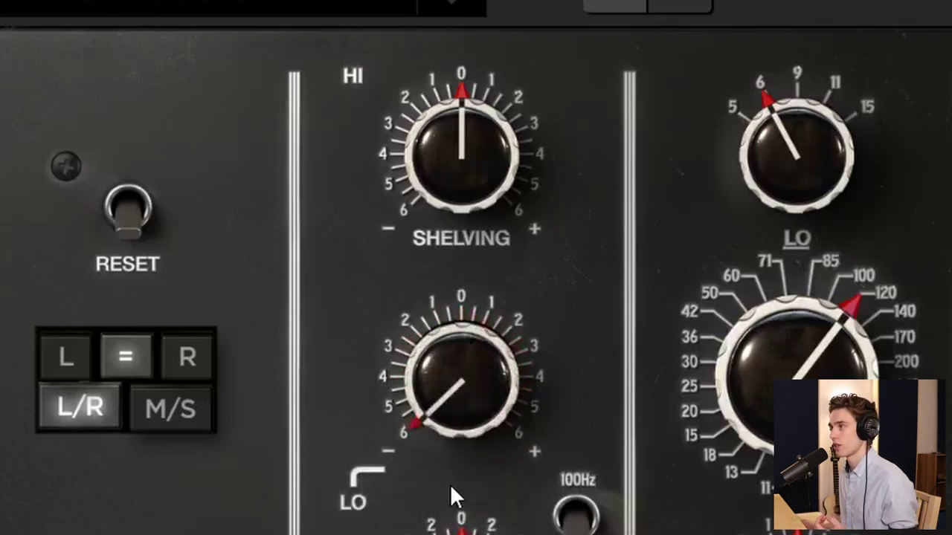
left_click_drag(450, 484, 501, 59)
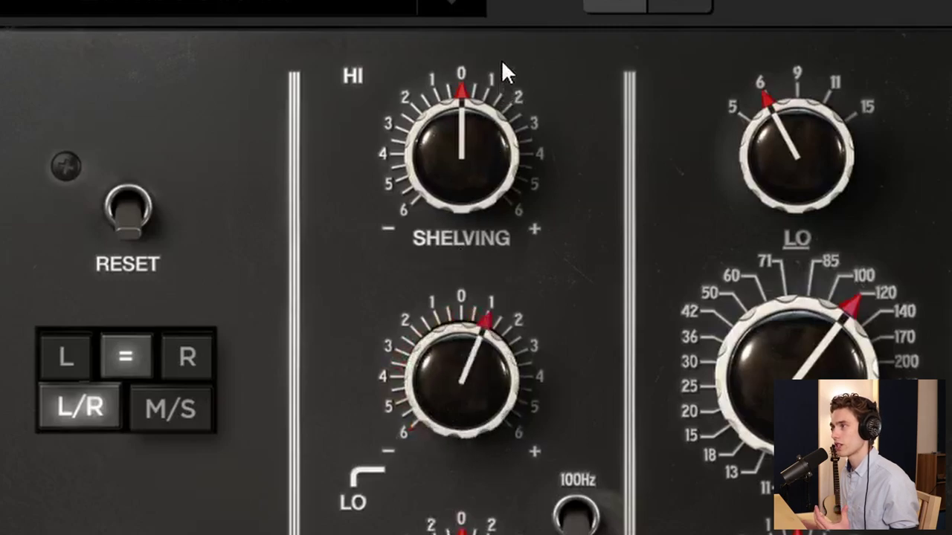
left_click_drag(462, 421, 509, 340)
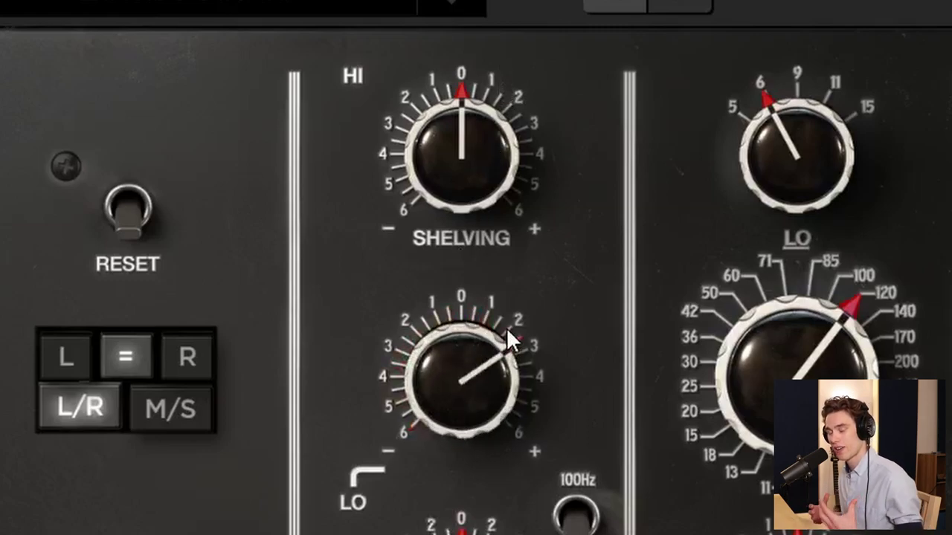
left_click_drag(490, 315, 482, 342)
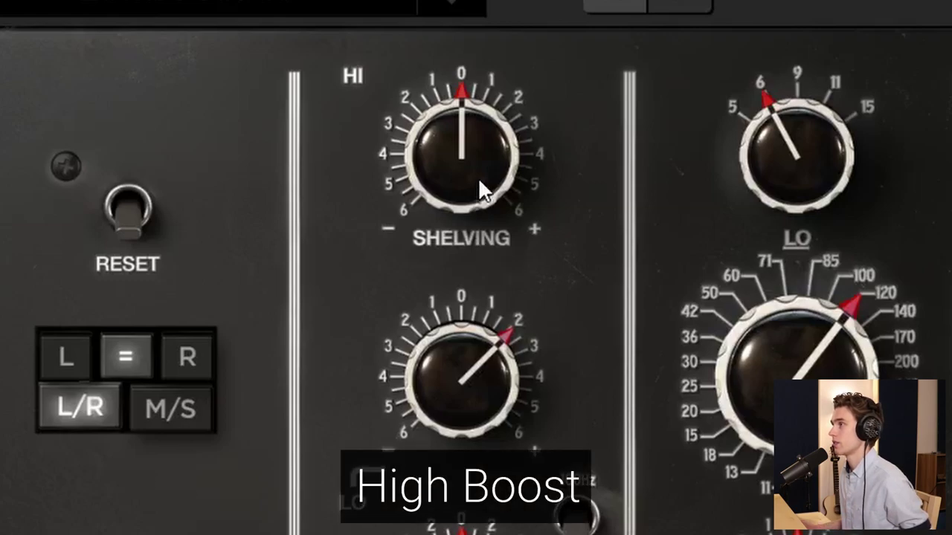
Sweep the EQ-432 high shelf up and down, leaving it near +1, then open TDR Nova GE
left_click_drag(480, 180, 439, 140)
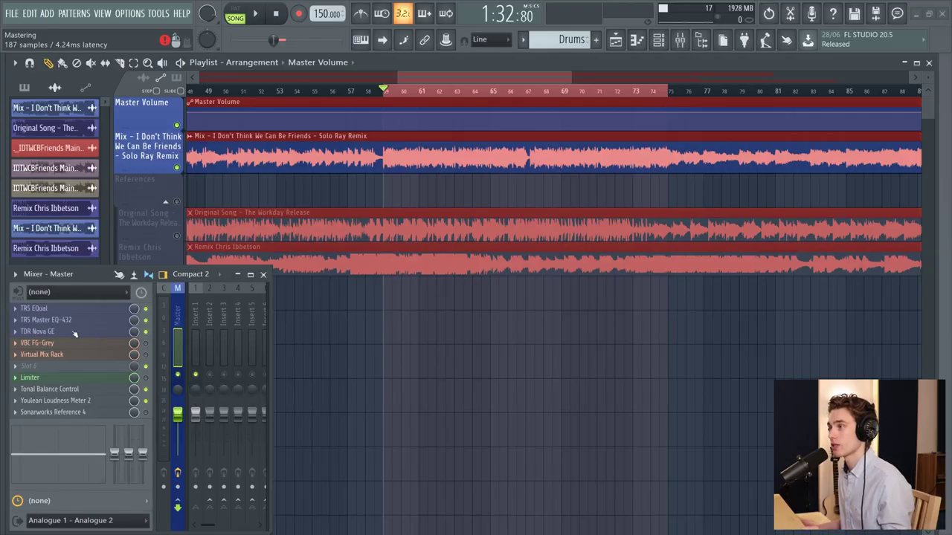
left_click(73, 332)
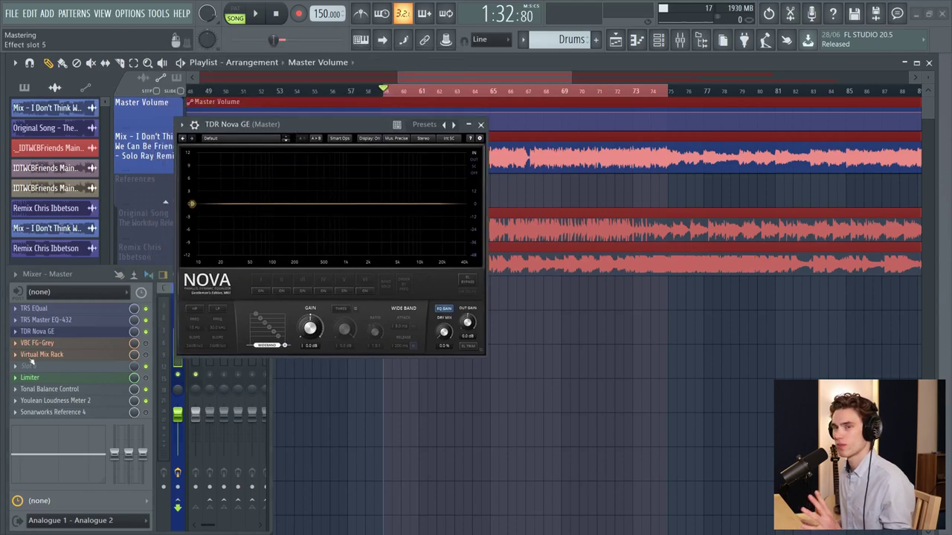
left_click_drag(208, 129, 220, 130)
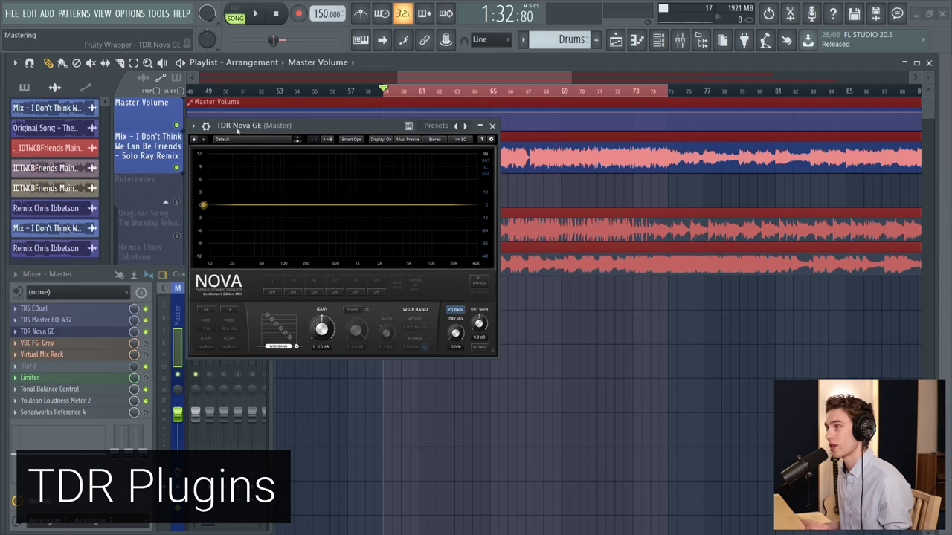
left_click(492, 127)
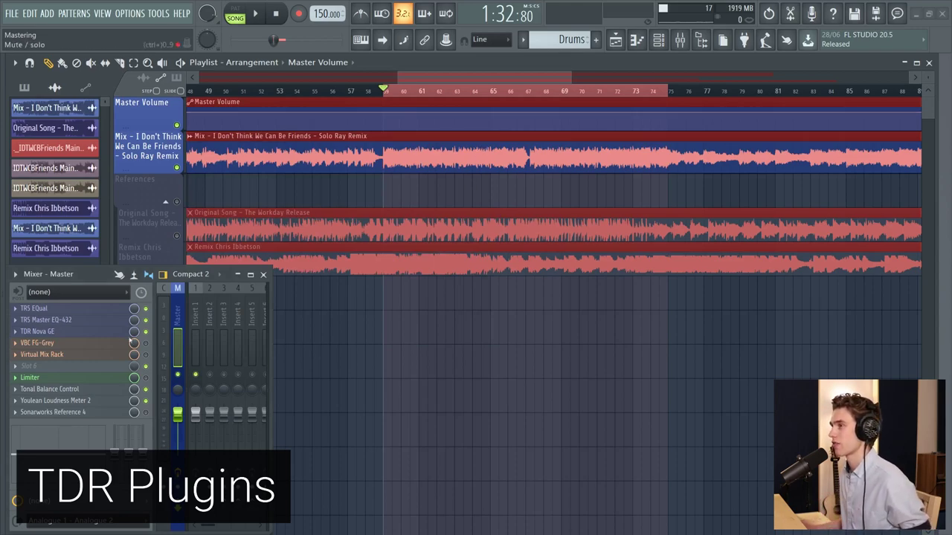
left_click(89, 344)
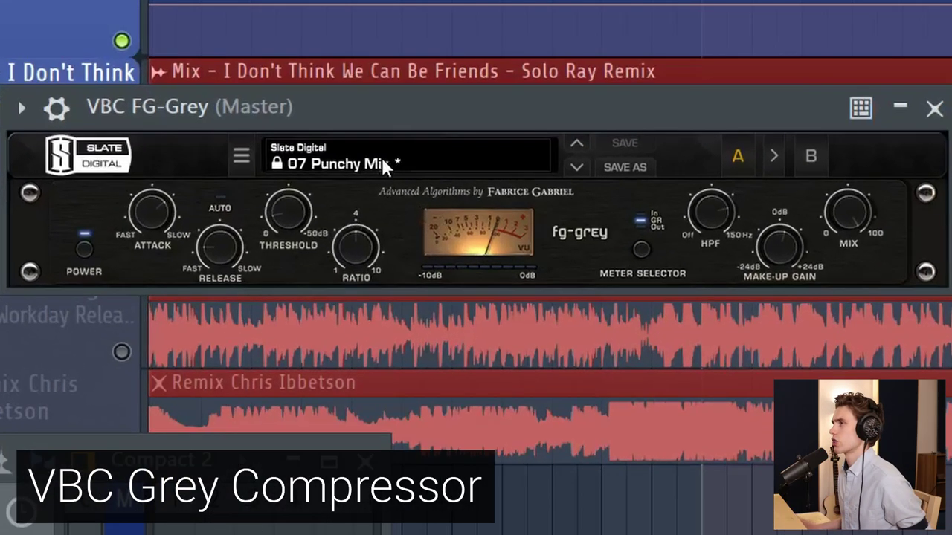
Load the Slate Digital factory preset '07 Punchy Mix' in VBC FG-Grey
left_click(382, 160)
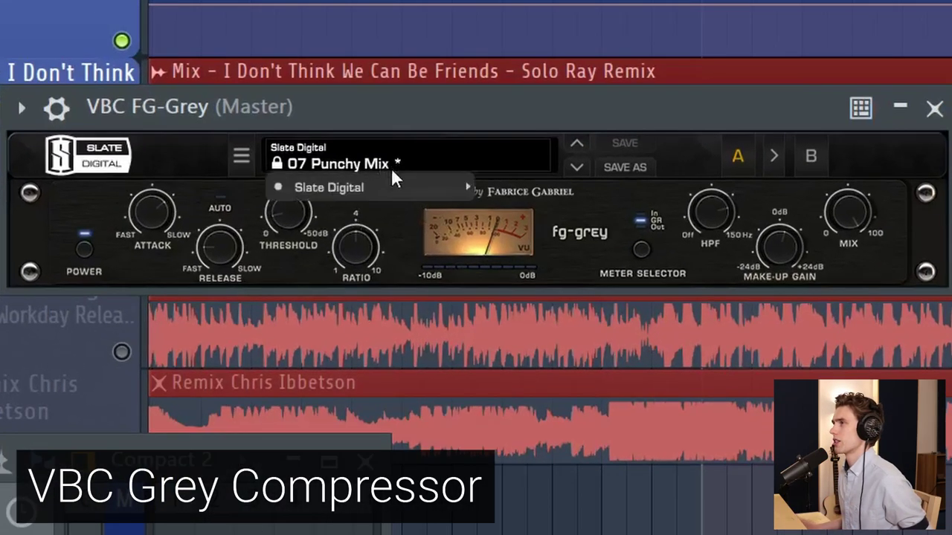
mouse_move(389, 183)
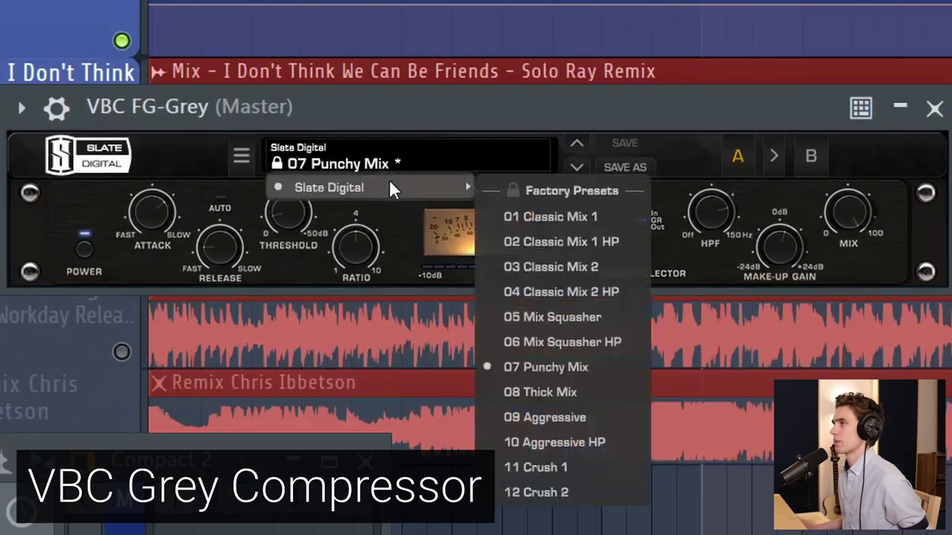
left_click(543, 366)
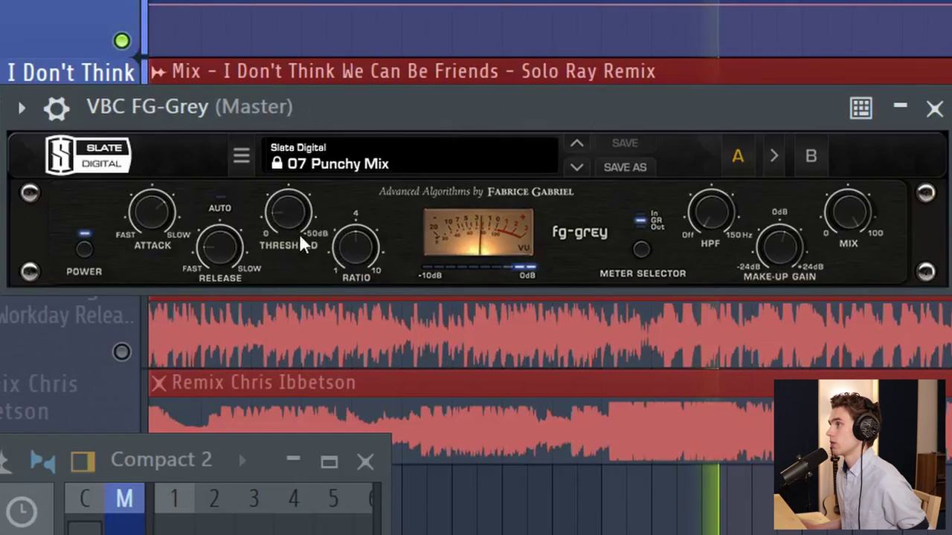
Lower the FG-Grey threshold, then sweep its high-pass filter up and back to off
mouse_move(283, 247)
mouse_move(283, 247)
left_mouse_down()
mouse_move(287, 231)
mouse_move(283, 238)
left_mouse_up()
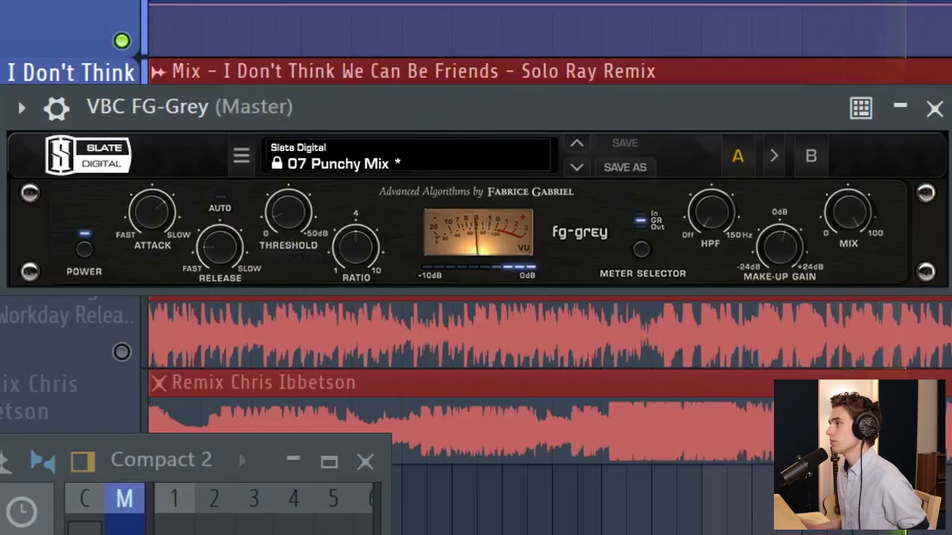
left_click(718, 224)
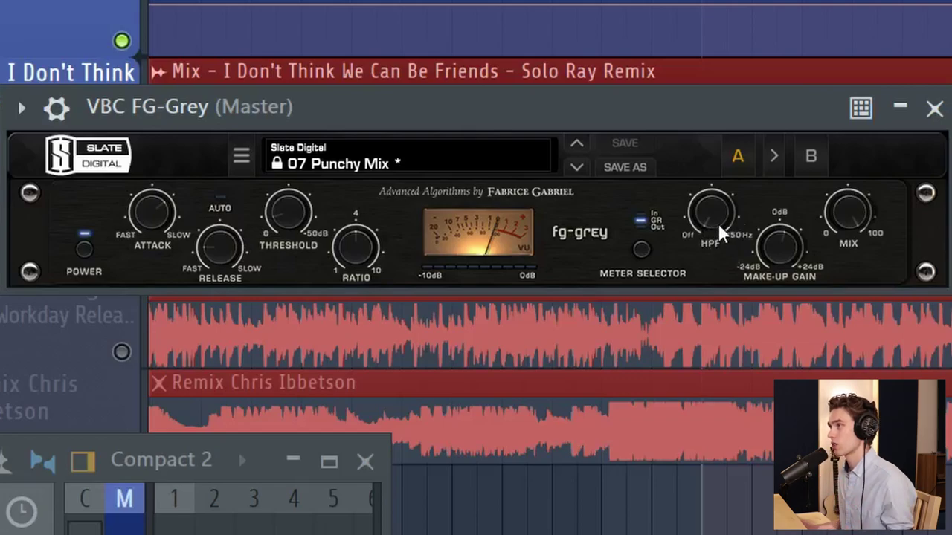
left_click_drag(718, 223, 734, 43)
left_click_drag(730, 169, 673, 372)
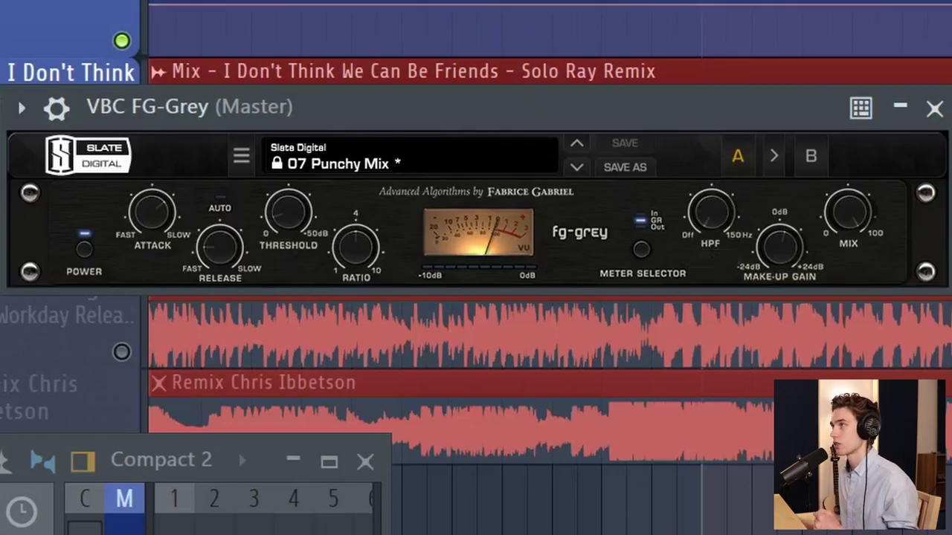
During playback, try auto release, then settle on threshold -10.7 dB and high-pass about 111 Hz
key("space")
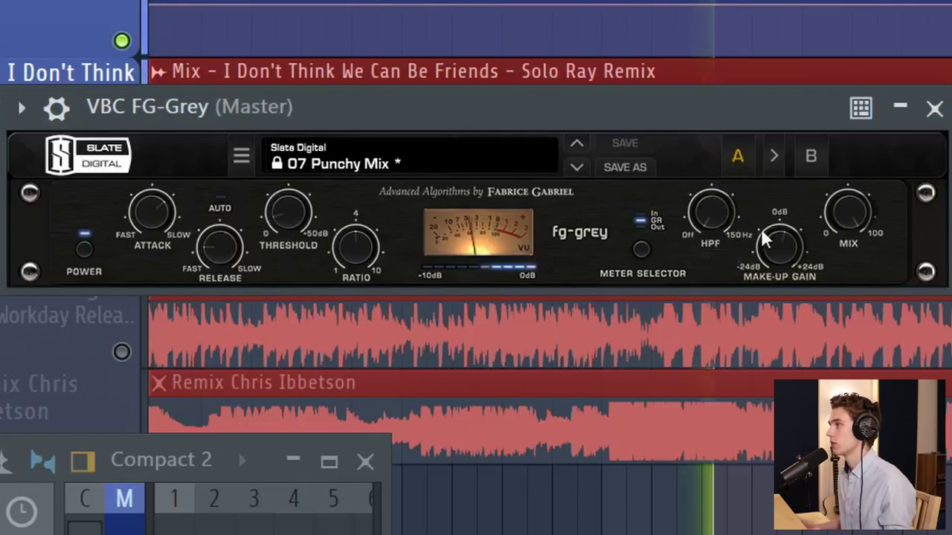
mouse_move(719, 230)
left_mouse_down()
mouse_move(729, 49)
mouse_move(712, 225)
left_mouse_up()
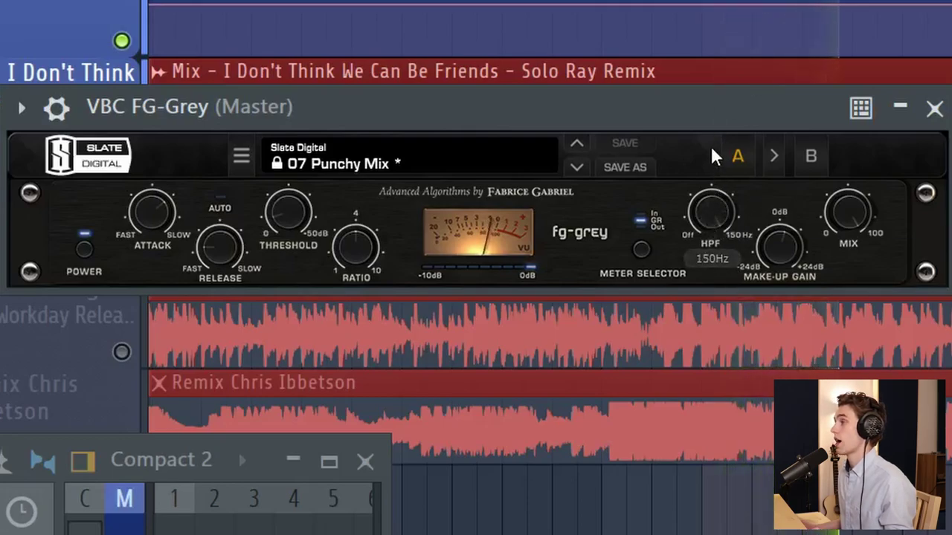
left_click(219, 198)
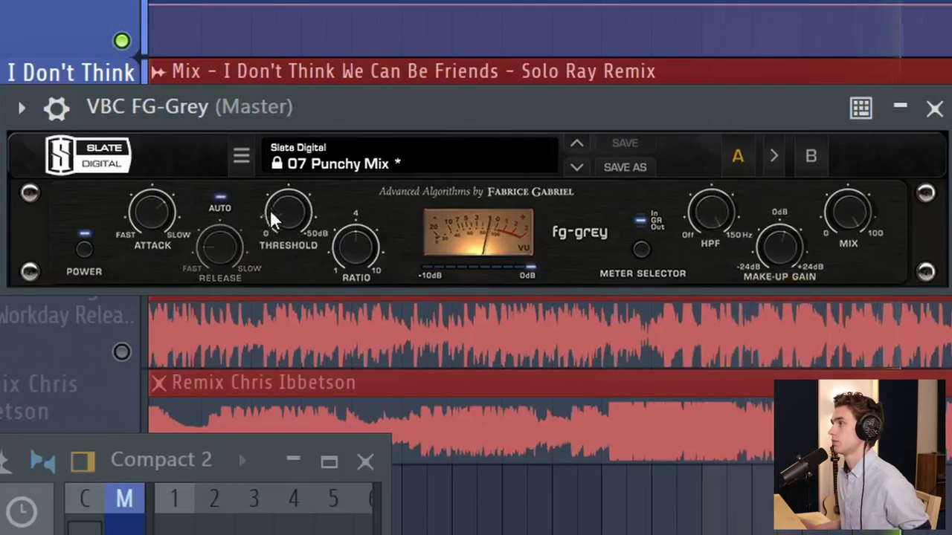
left_click(219, 199)
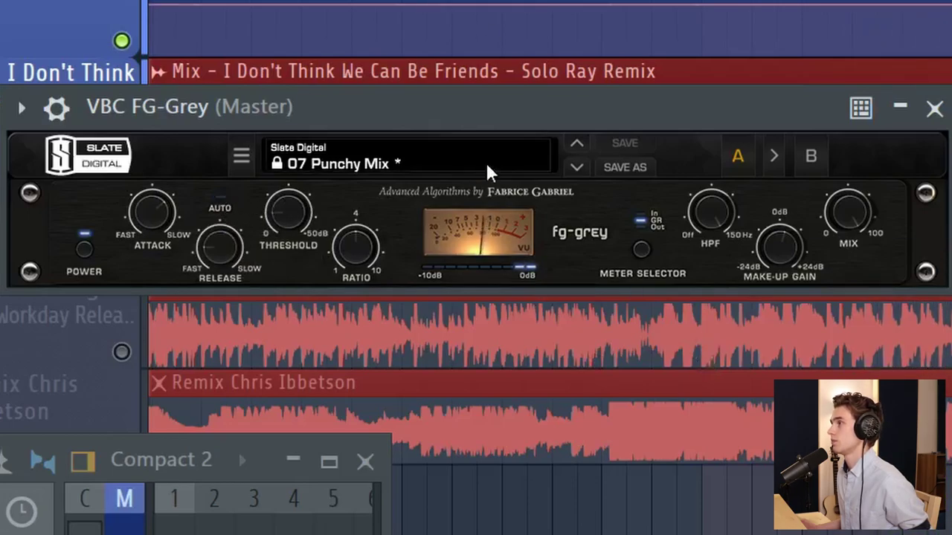
scroll(310, 221, "up", 4)
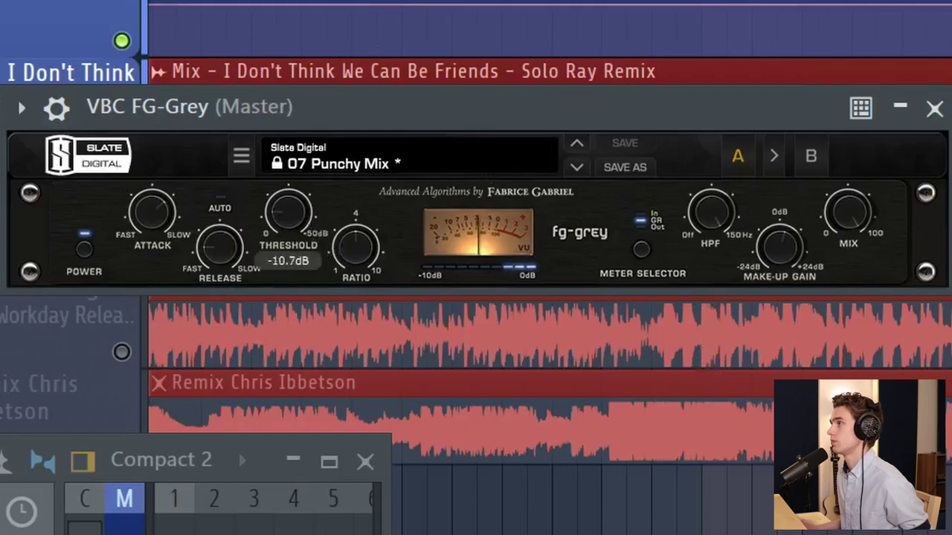
left_click_drag(710, 211, 712, 307)
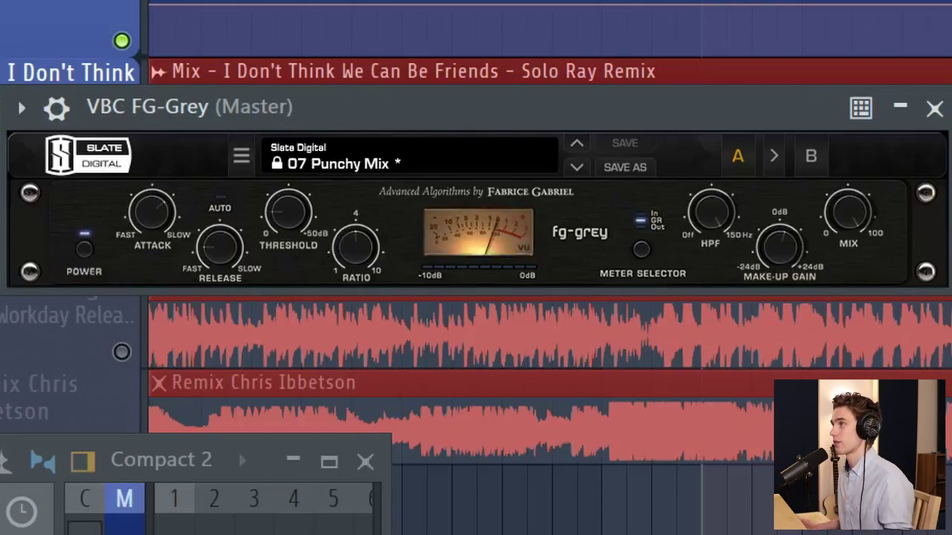
A/B the FG-Grey compressor by bypassing it three times, leave it on, and close its window
left_click(87, 255)
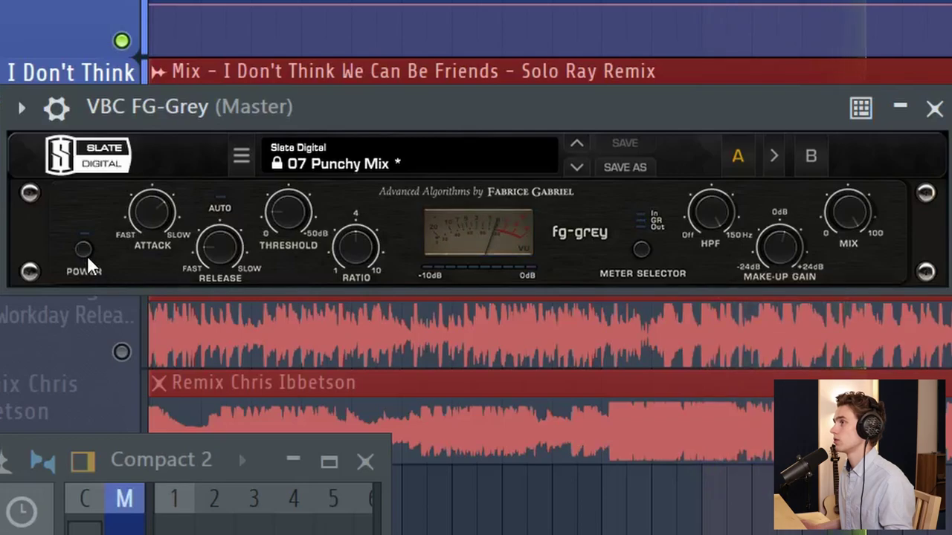
left_click(87, 254)
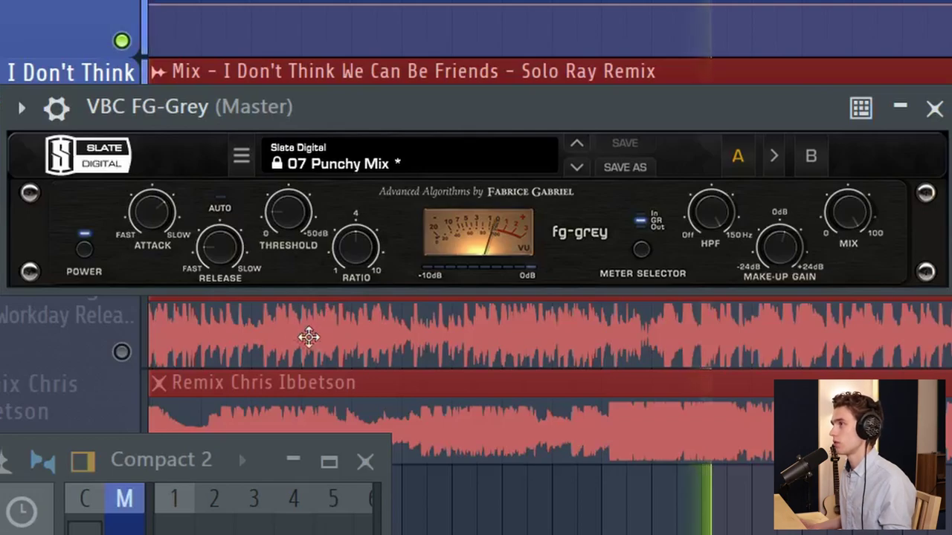
left_click(85, 251)
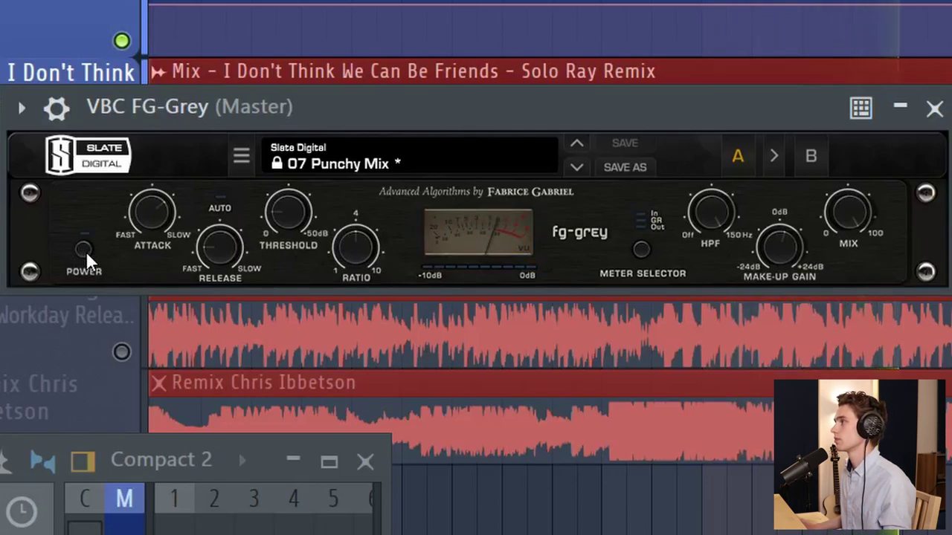
left_click(85, 250)
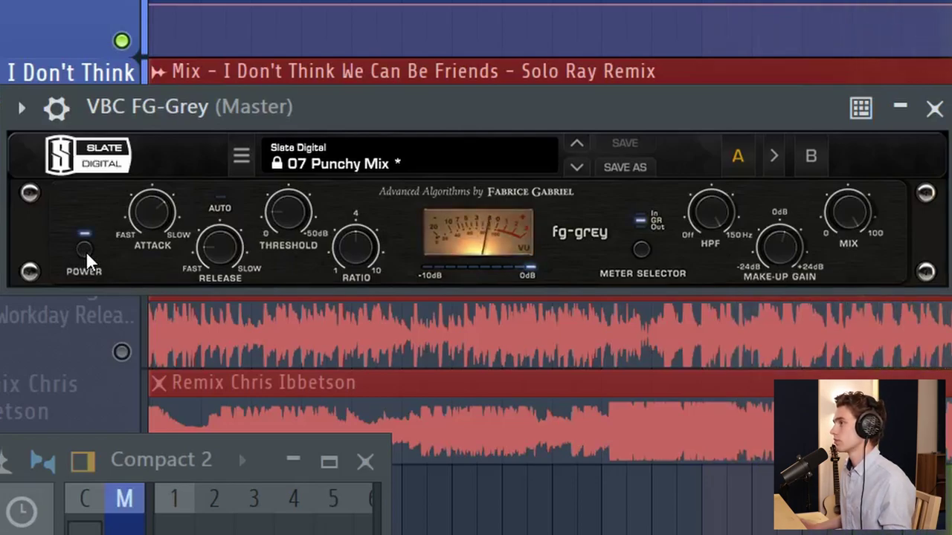
left_click(85, 250)
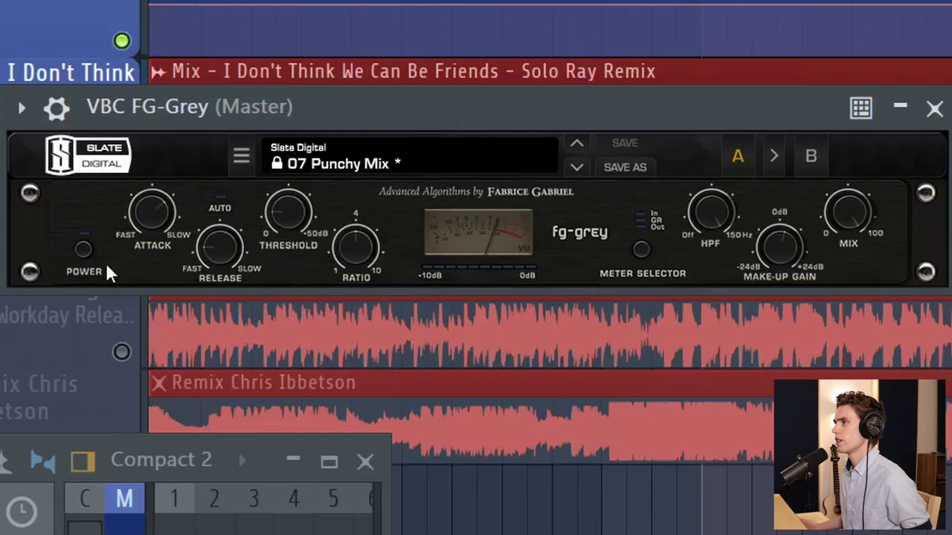
left_click(85, 248)
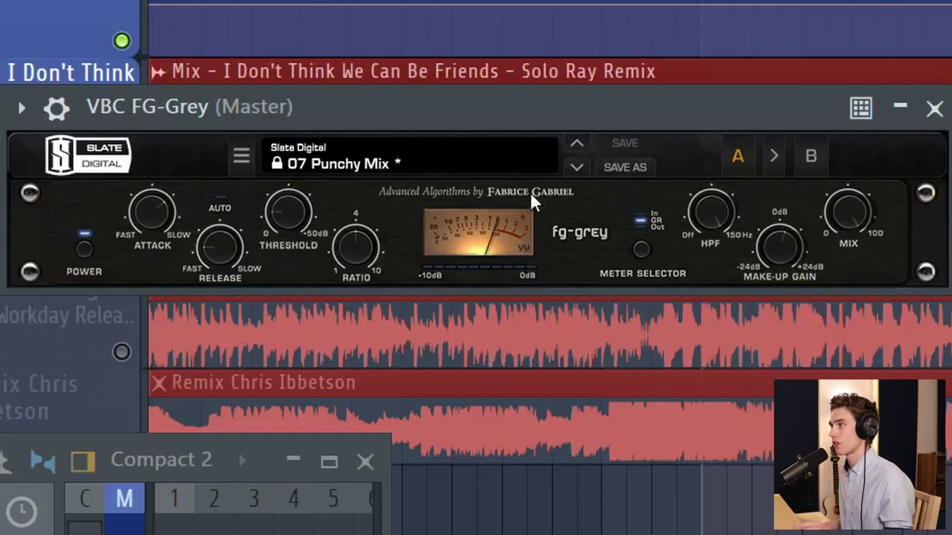
left_click(933, 108)
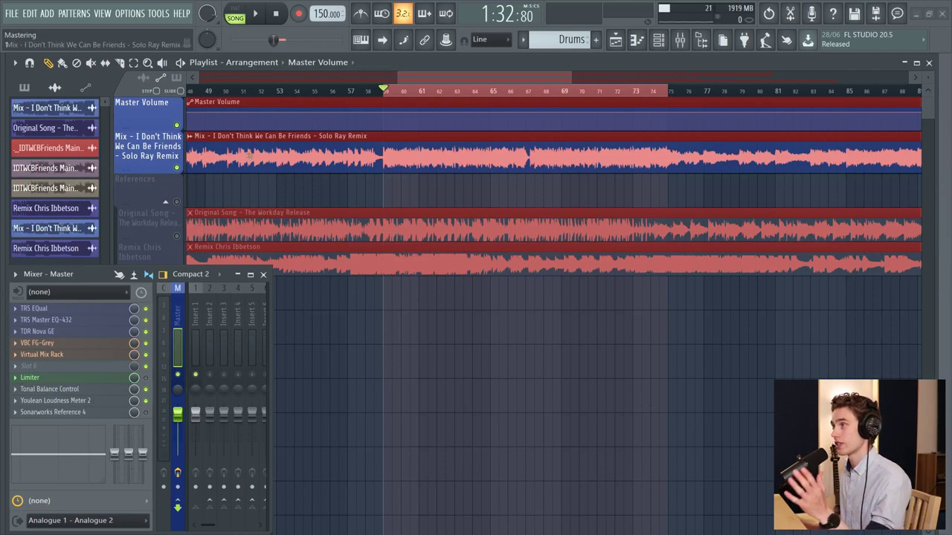
Compare against the Original Song reference track, then open the master's Virtual Mix Rack
left_click(177, 236, "ctrl")
scroll(178, 223, "down", 1)
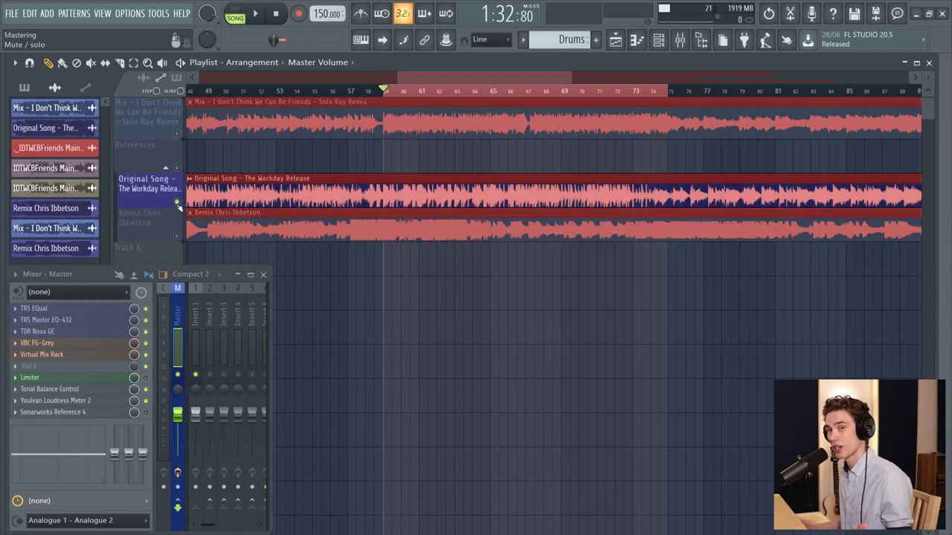
scroll(190, 215, "up", 1)
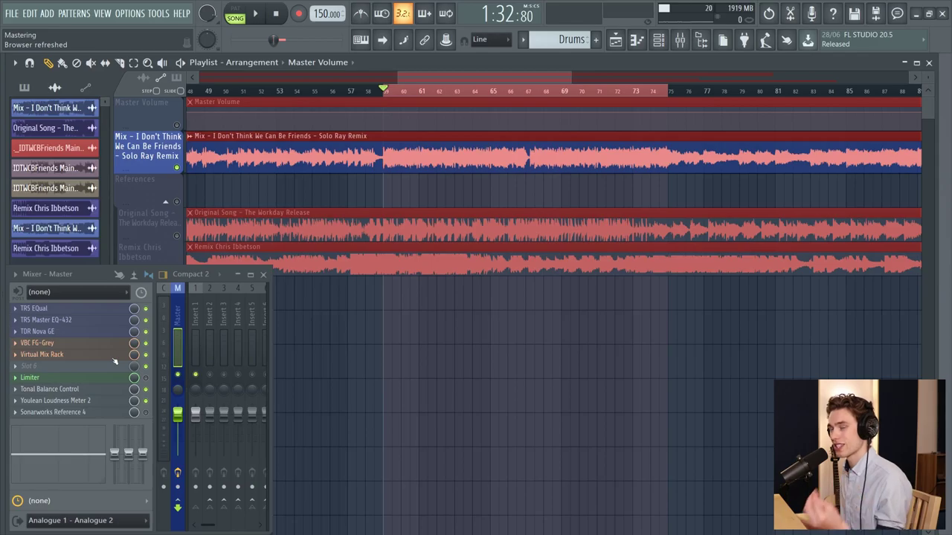
left_click(115, 355)
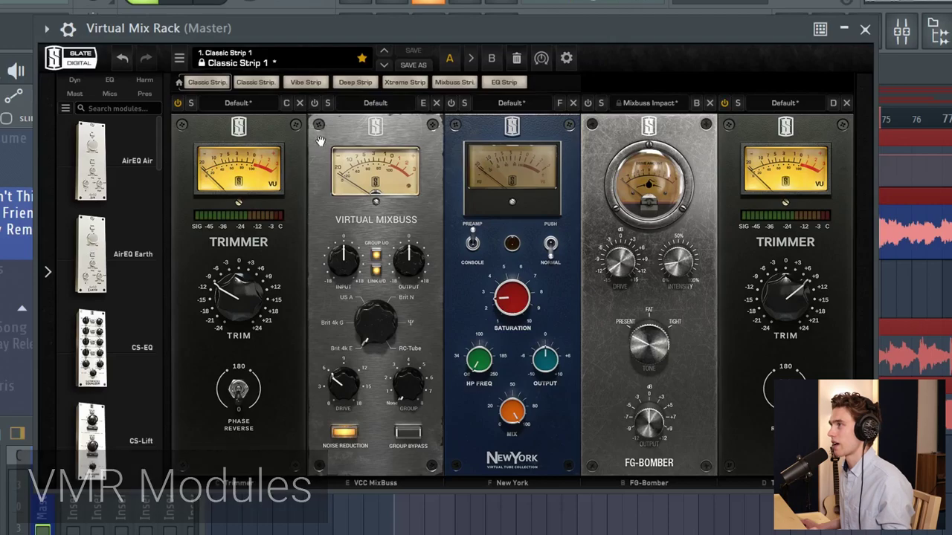
Switch on the VCC MixBuss module, briefly toggling New York on and back off
left_click(314, 103)
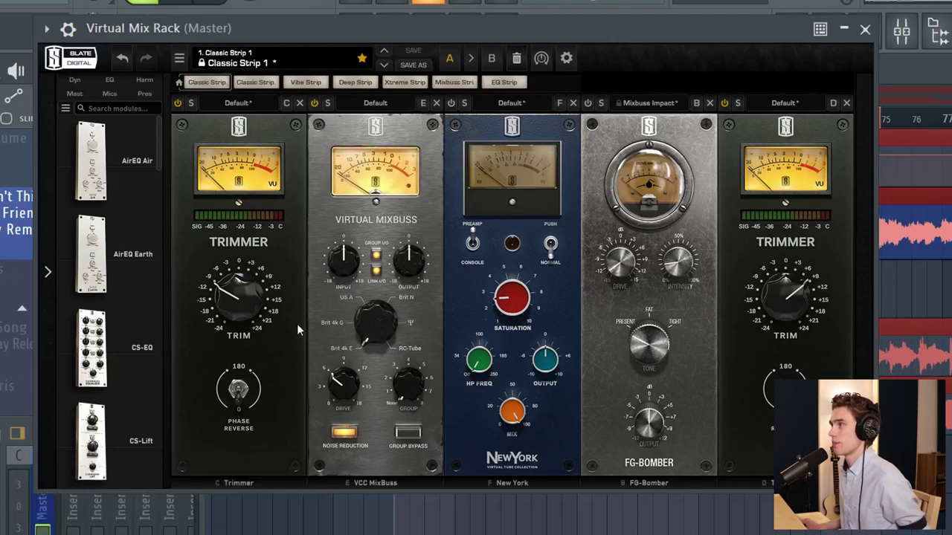
left_click(452, 103)
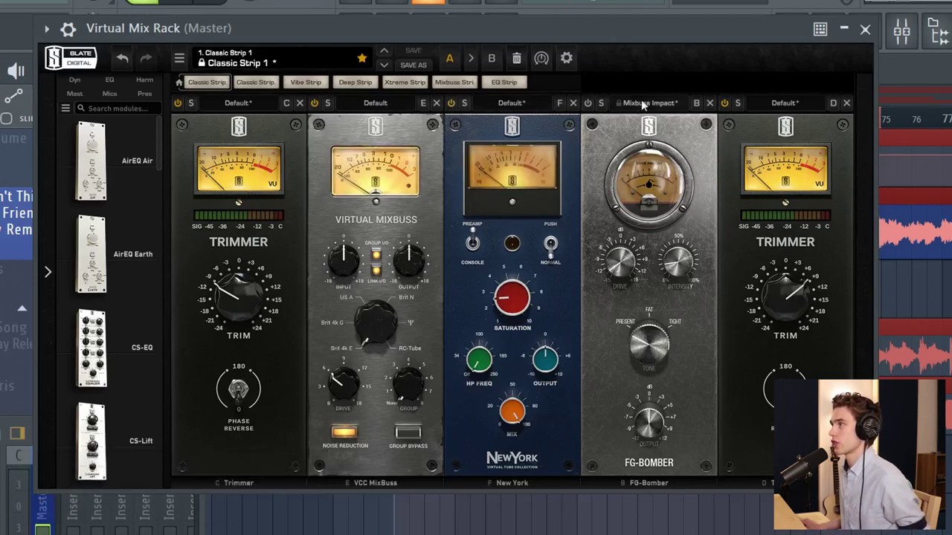
left_click(451, 104)
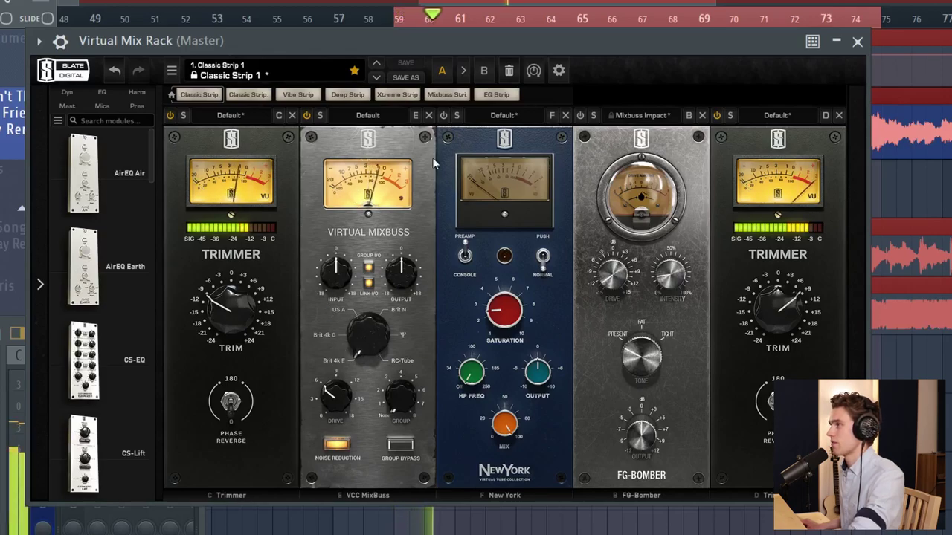
Try several MixBuss console types and settle on Brit N
left_click_drag(367, 336, 336, 249)
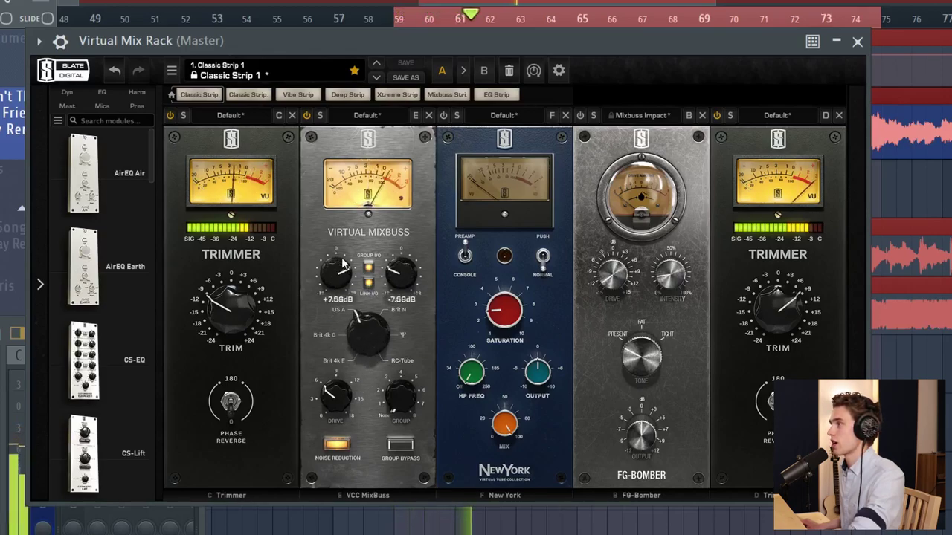
left_click(368, 335)
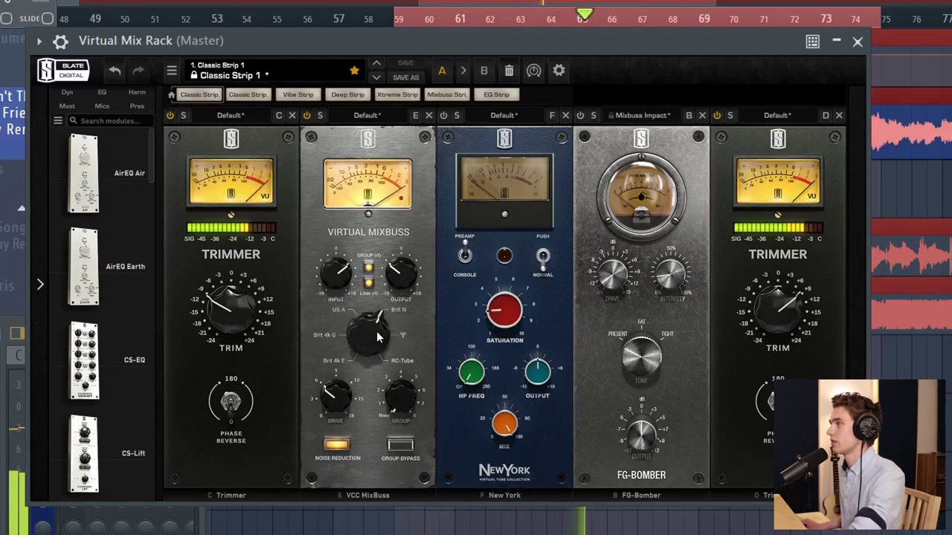
left_click(368, 339)
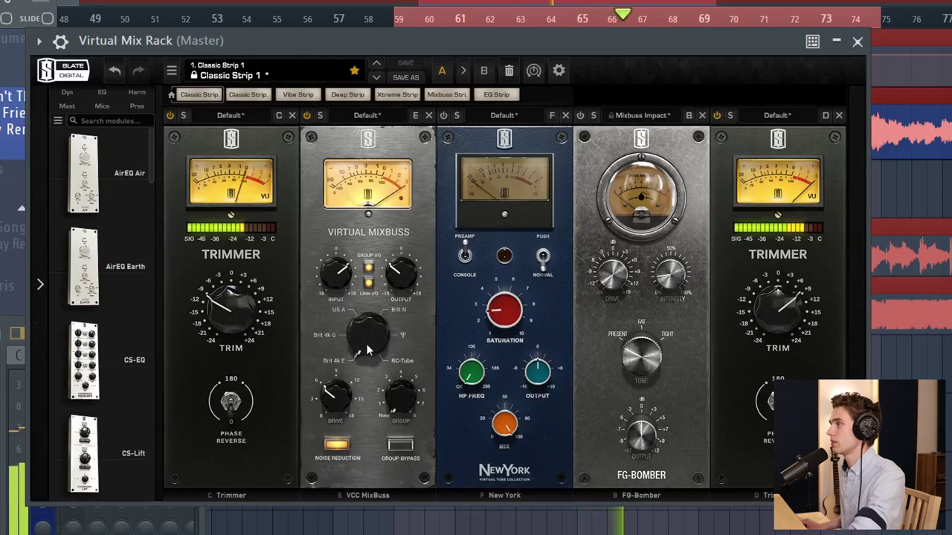
left_click(365, 336)
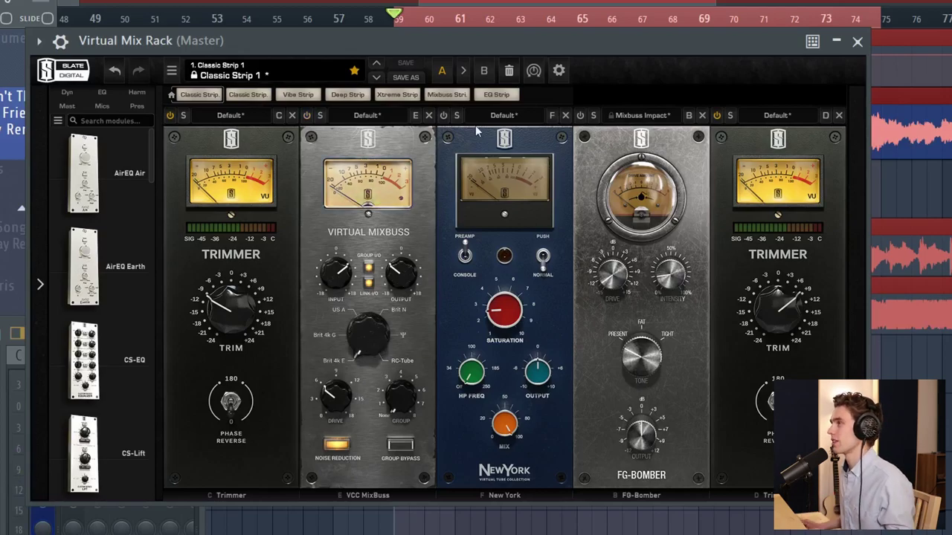
Enable New York with saturation at 2.71, A/B it, and close the Virtual Mix Rack
left_click(444, 115)
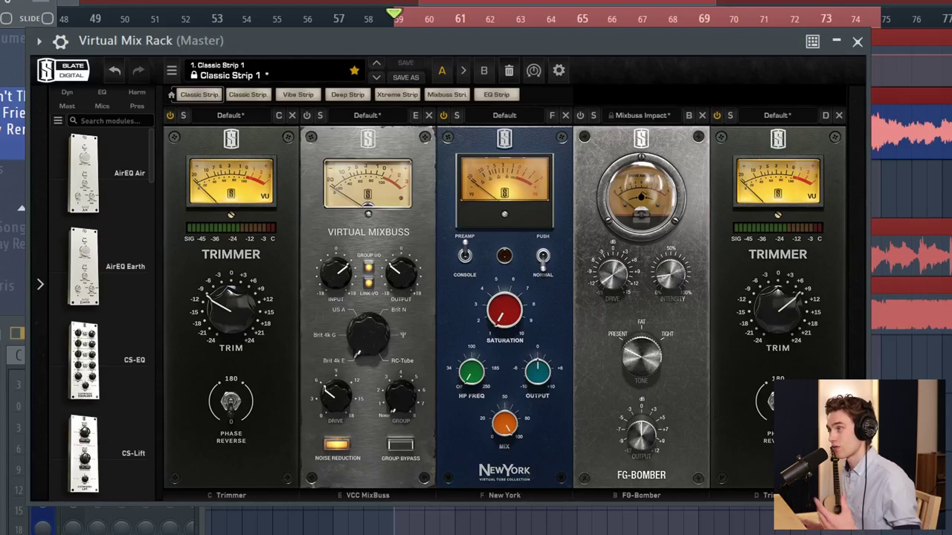
left_click_drag(514, 316, 534, 275)
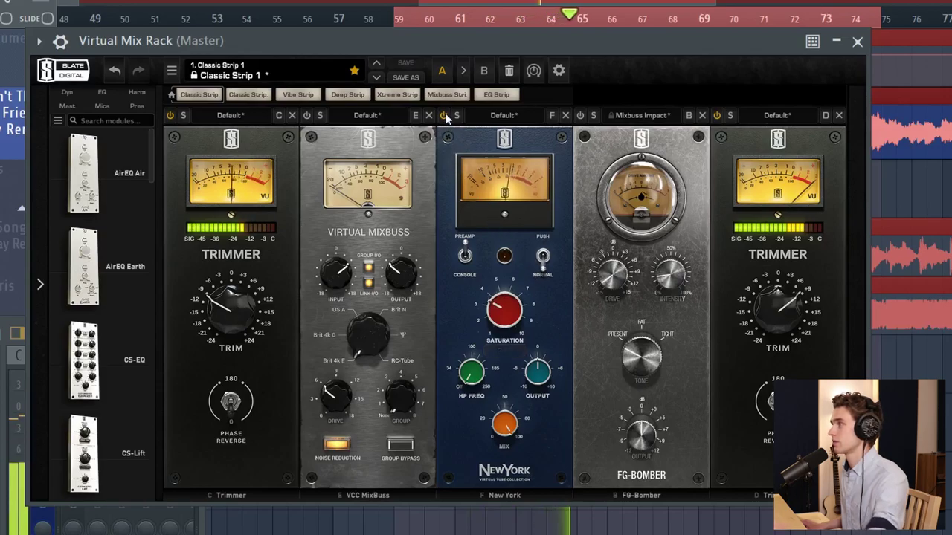
left_click(444, 116)
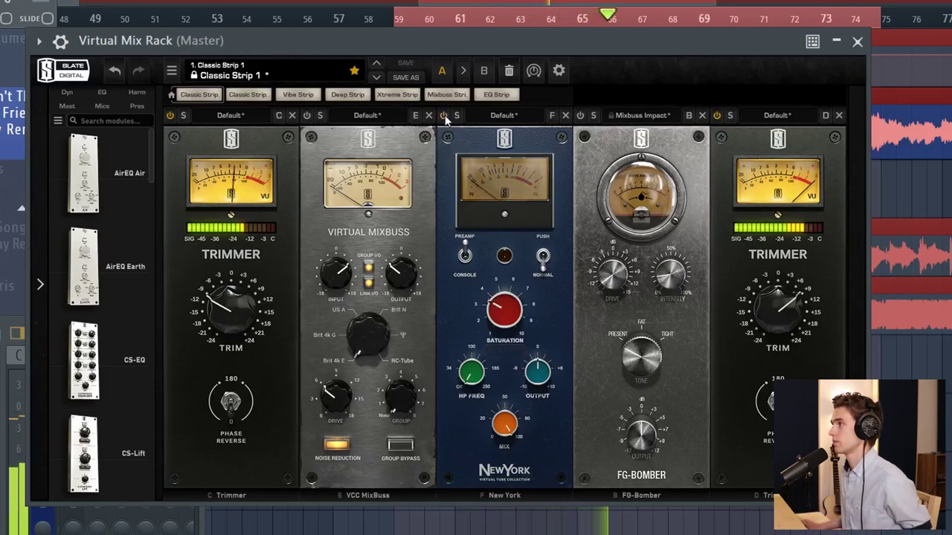
left_click(444, 116)
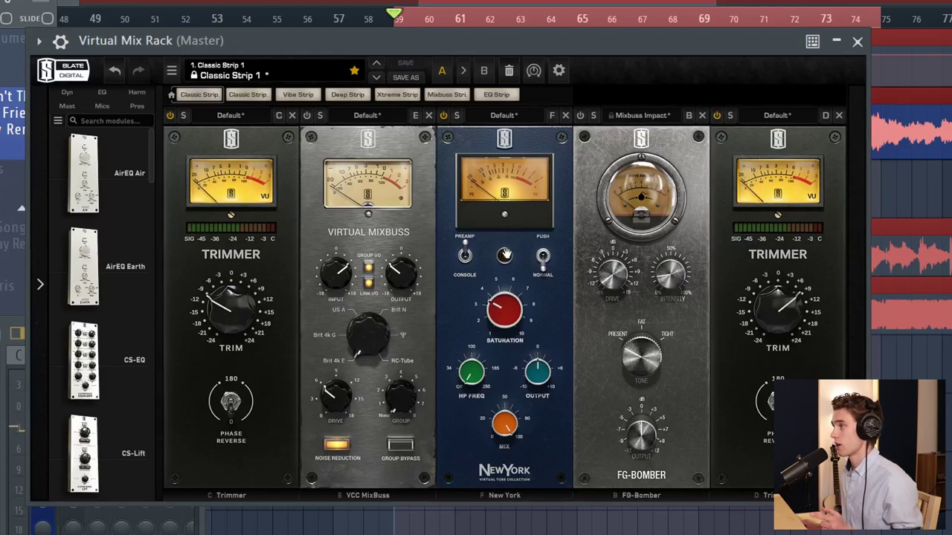
mouse_move(512, 312)
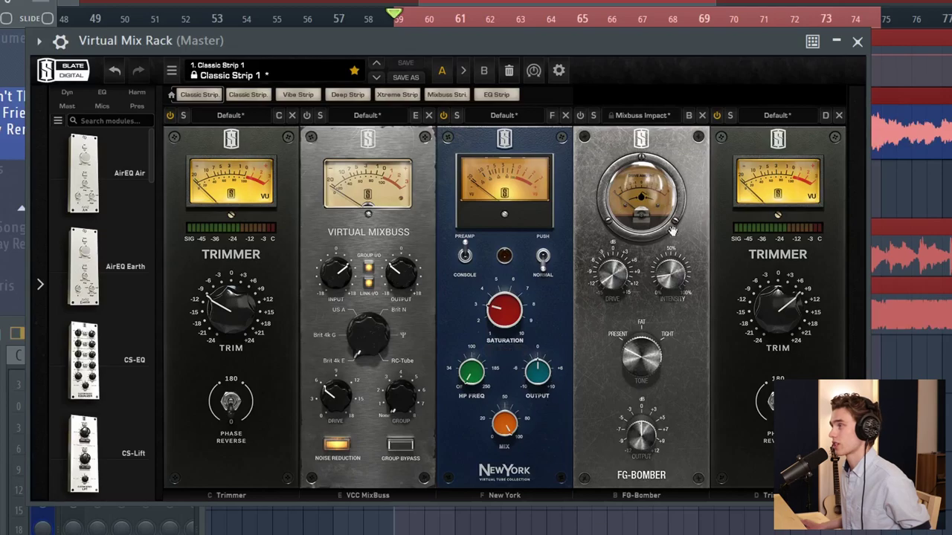
left_click(857, 42)
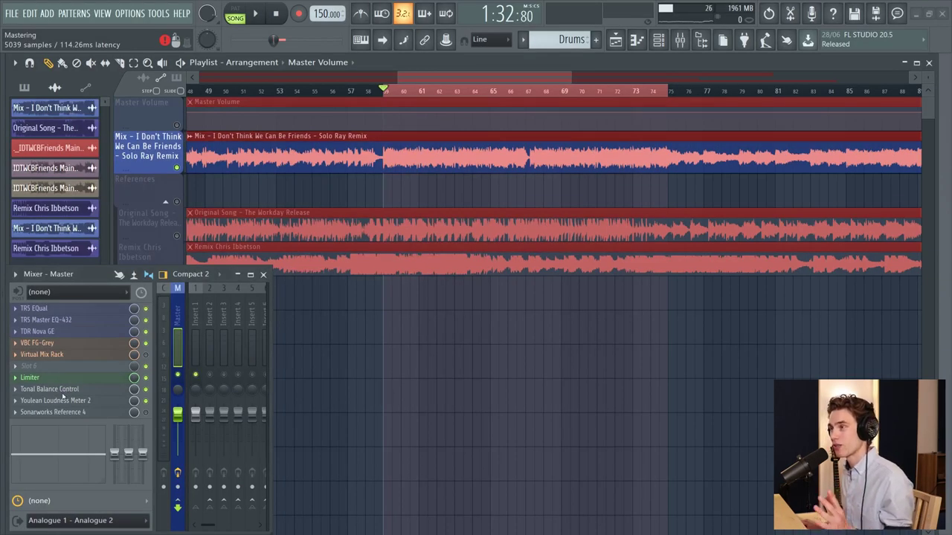
Open the master's Ozone limiter and Youlean Loudness Meter, arranging their windows side by side
left_click(63, 402)
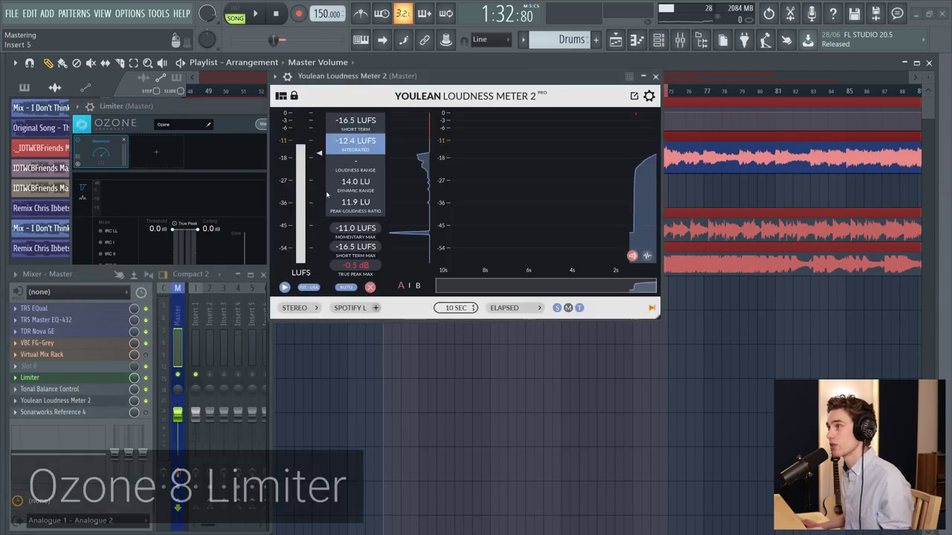
left_click_drag(234, 108, 215, 111)
left_click_drag(357, 76, 534, 86)
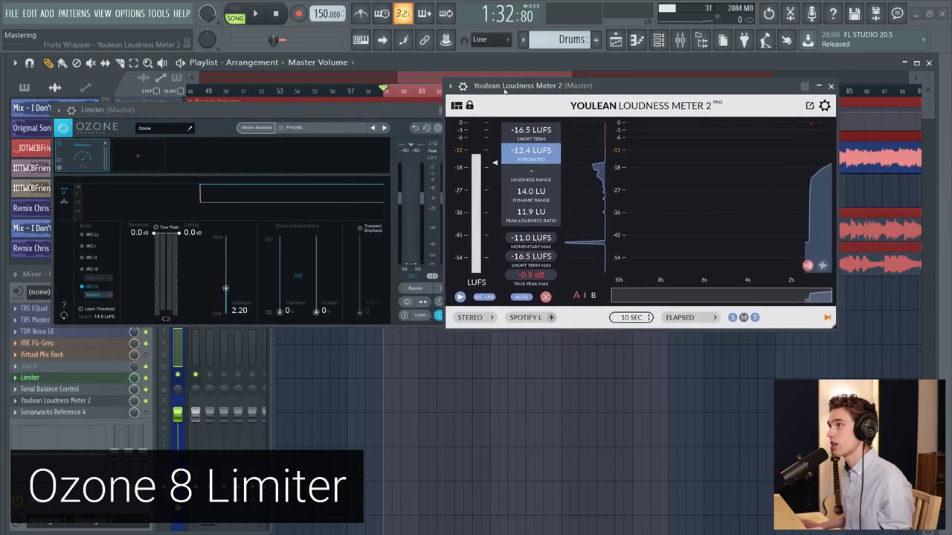
left_click_drag(346, 118, 319, 116)
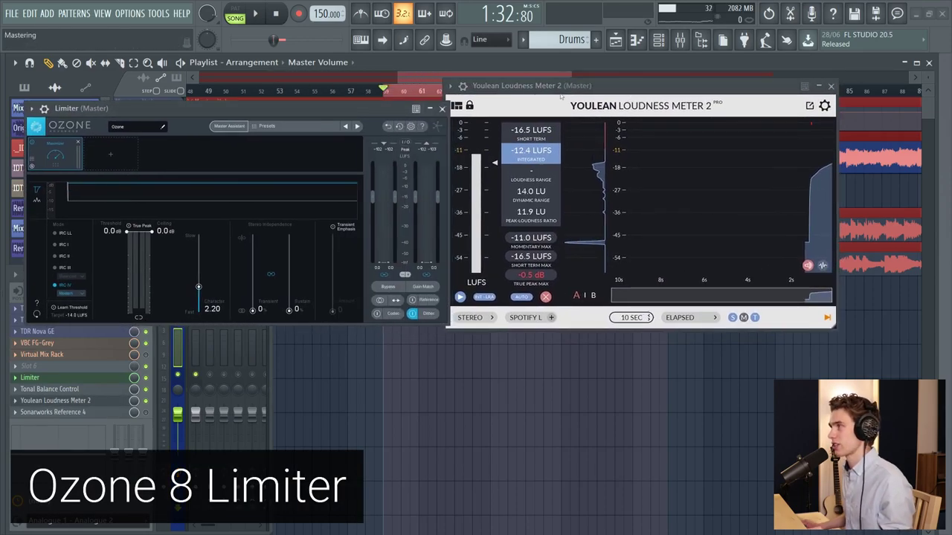
left_click_drag(609, 86, 636, 94)
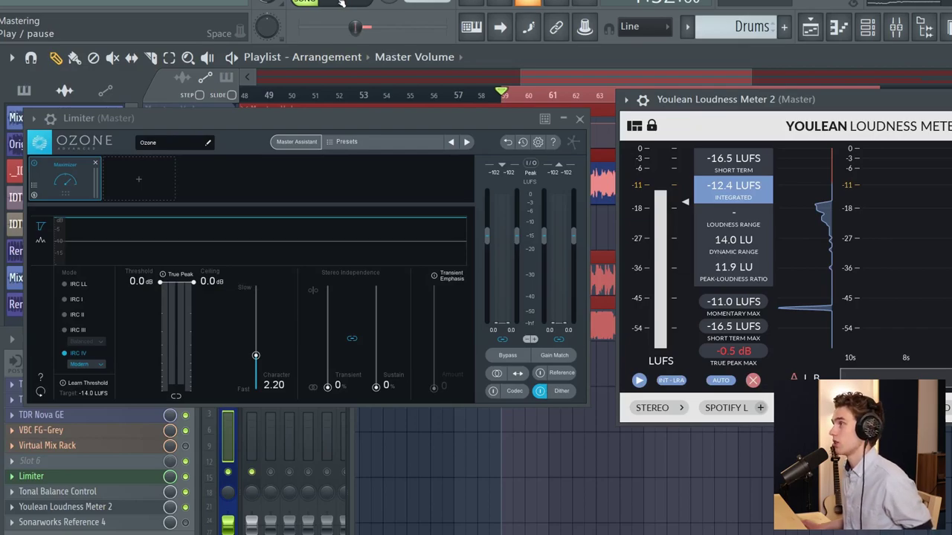
Start playback, enable True Peak in the Ozone Maximizer, and set its ceiling to -1.0 dB
left_click(340, 2)
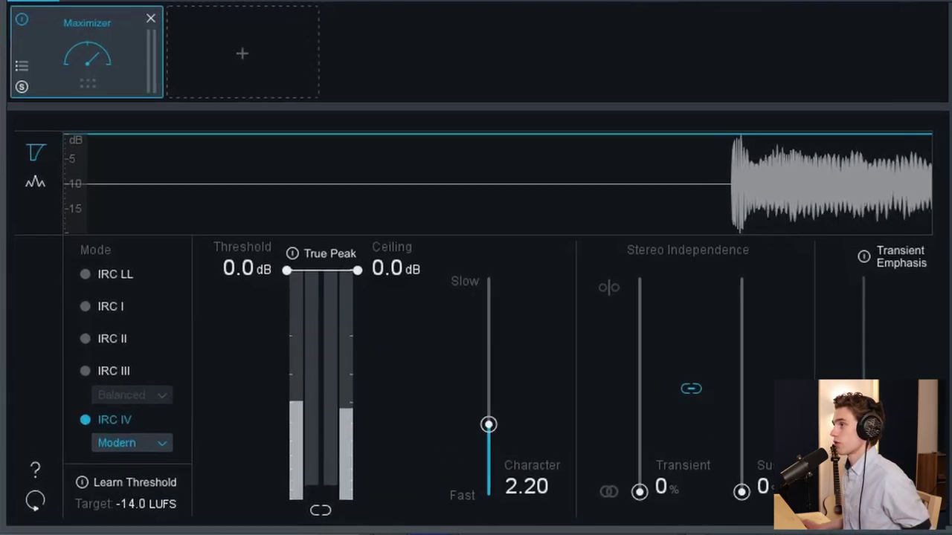
left_click(295, 251)
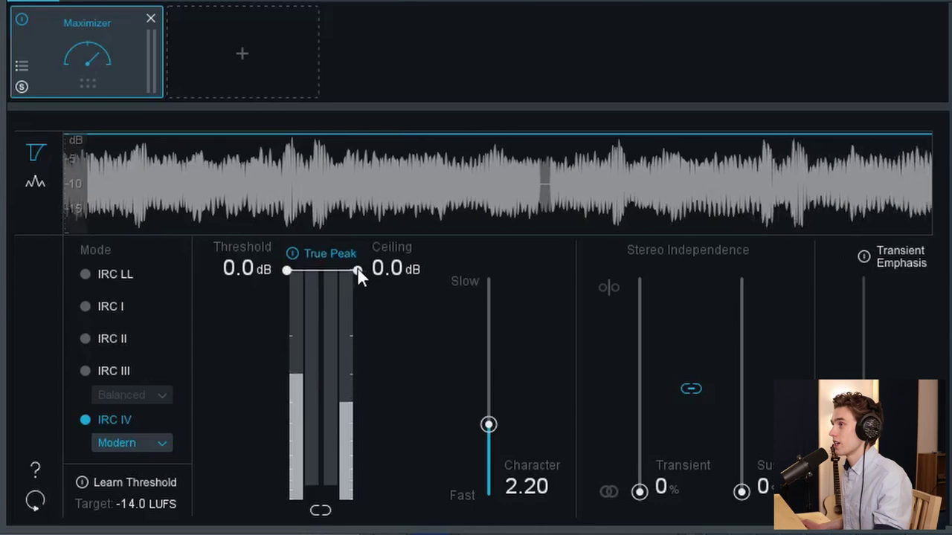
left_click_drag(358, 270, 360, 308)
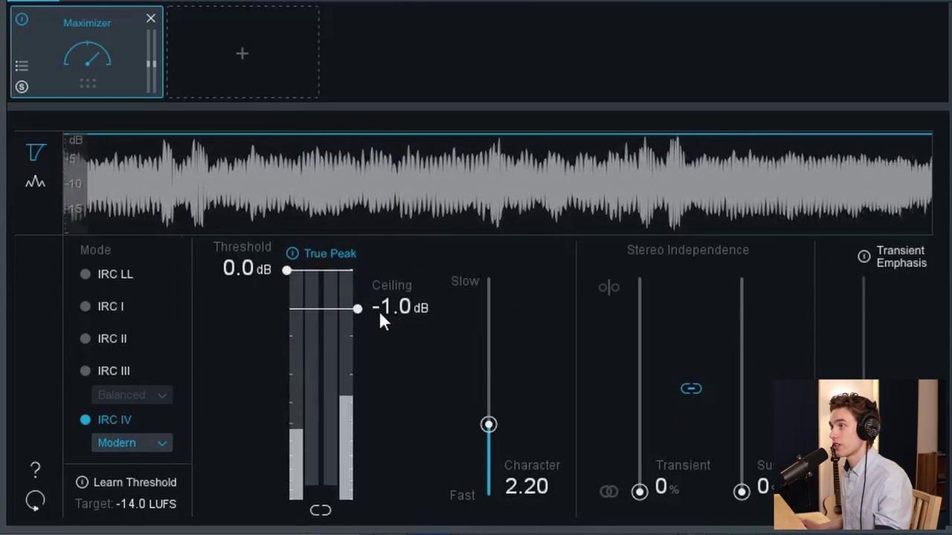
mouse_move(354, 312)
left_mouse_down()
mouse_move(357, 328)
mouse_move(356, 313)
left_mouse_up()
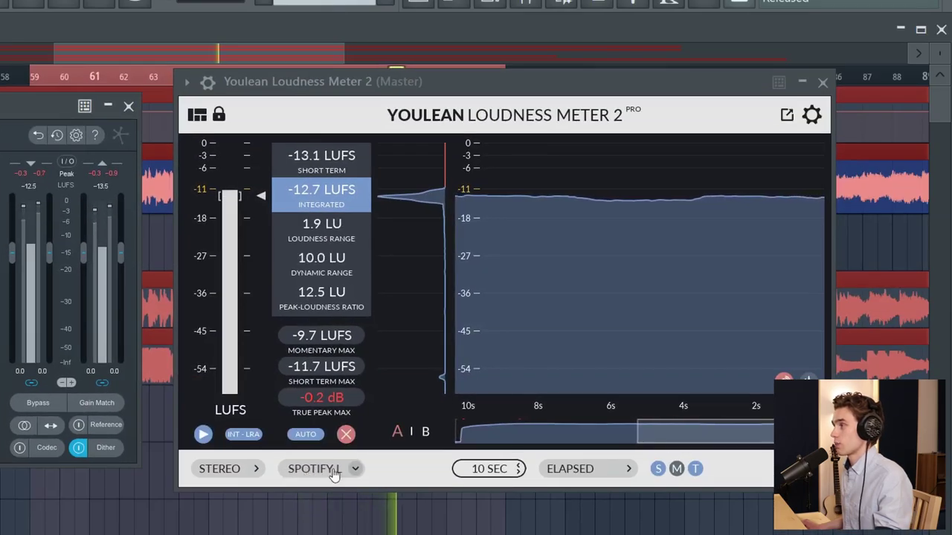
Choose Youlean's Custom 2 target and set the Maximizer threshold to -4.5 dB, ceiling -1.3 dB
left_click(334, 474)
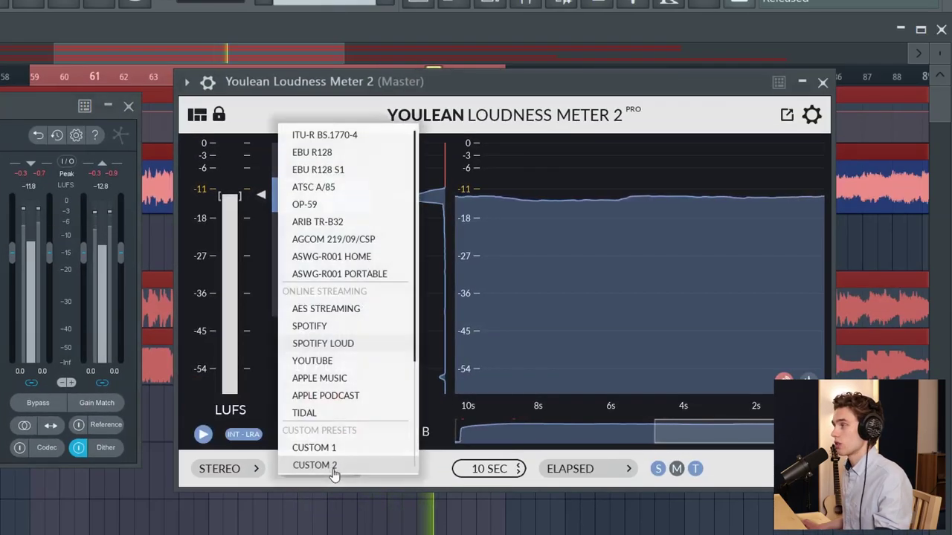
left_click(334, 471)
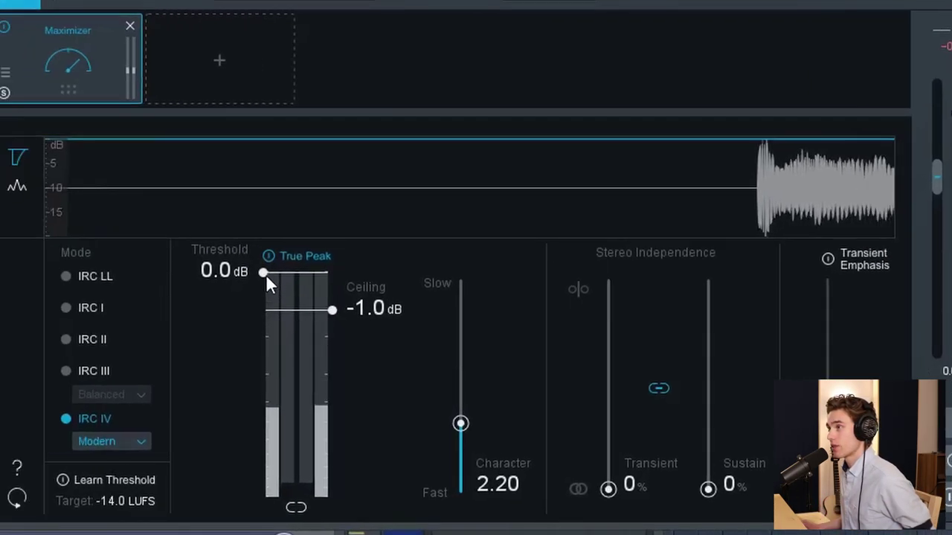
left_click_drag(265, 274, 268, 383)
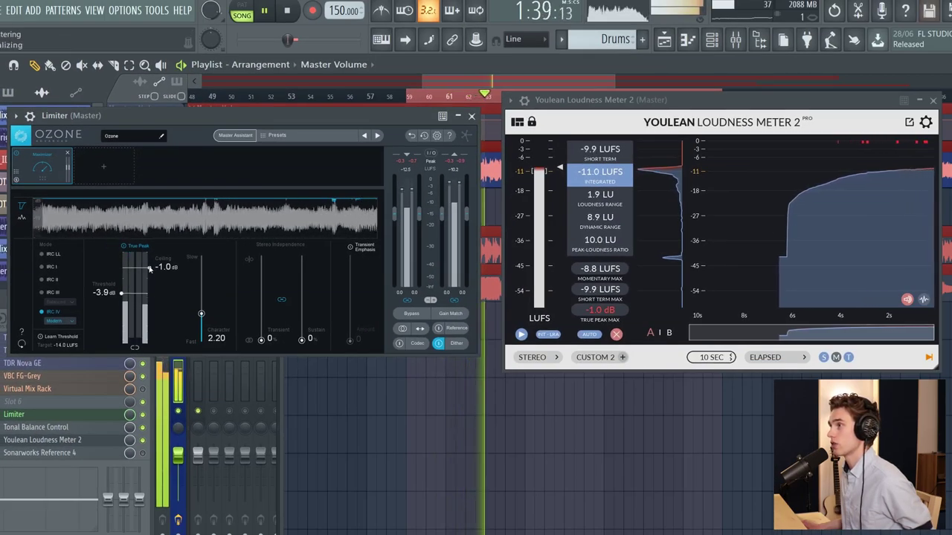
left_click_drag(148, 267, 148, 273)
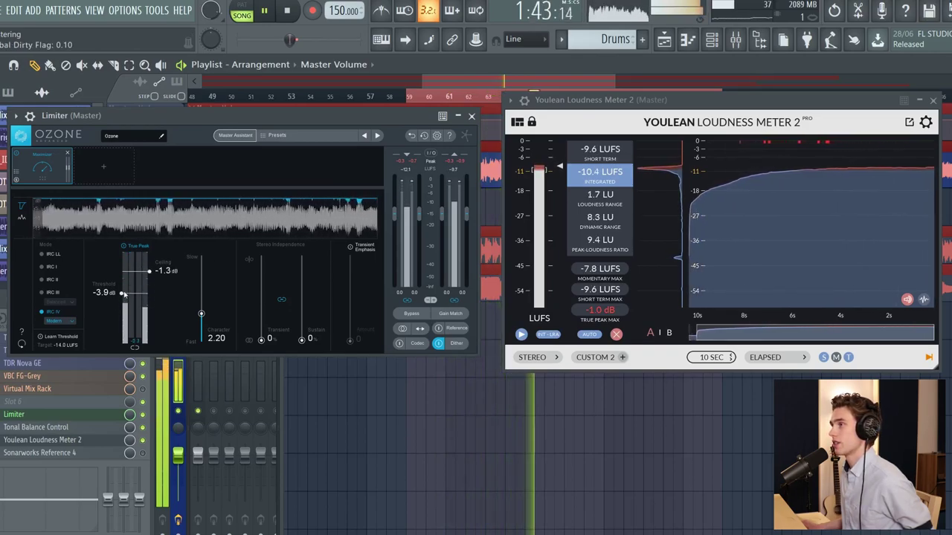
left_click_drag(122, 293, 122, 297)
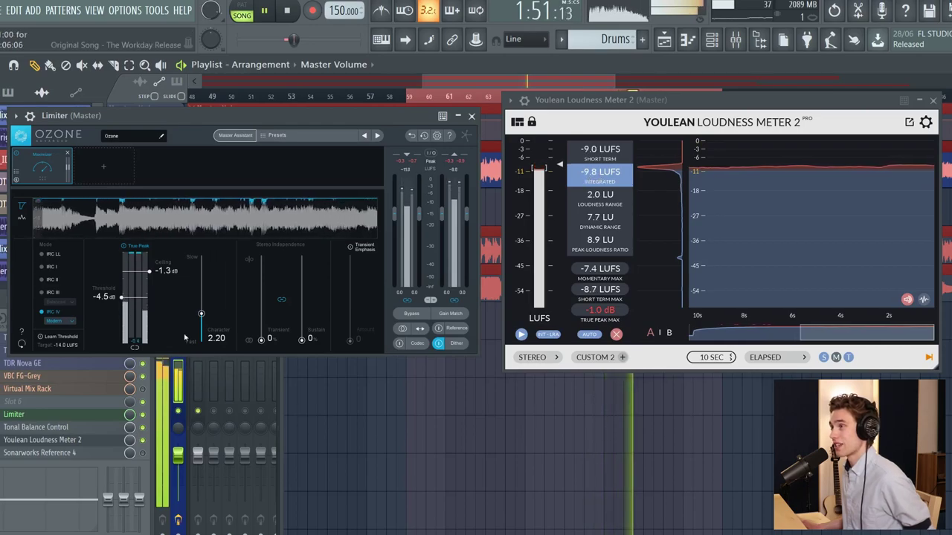
left_click(288, 13)
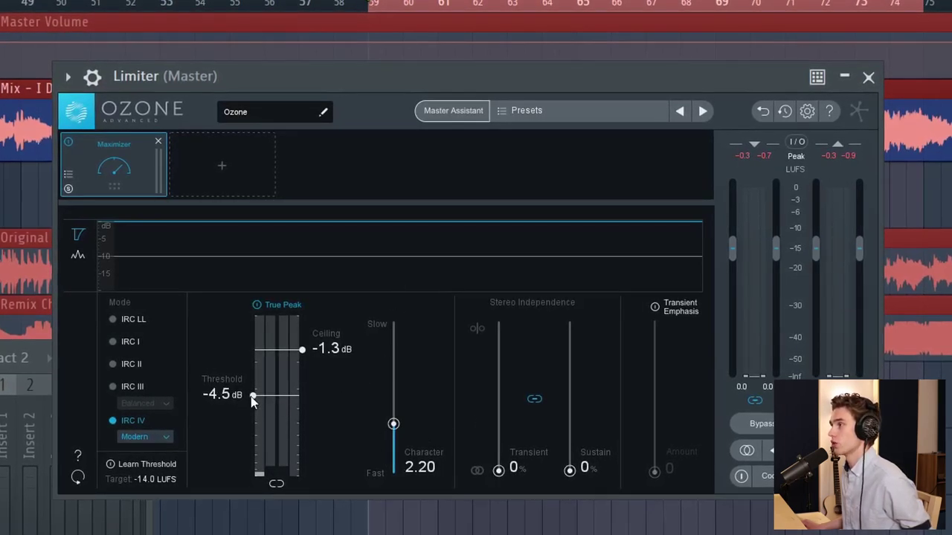
Lower the Maximizer threshold and sweep Character from fastest to slowest, back to 2.50
left_click_drag(252, 396, 251, 419)
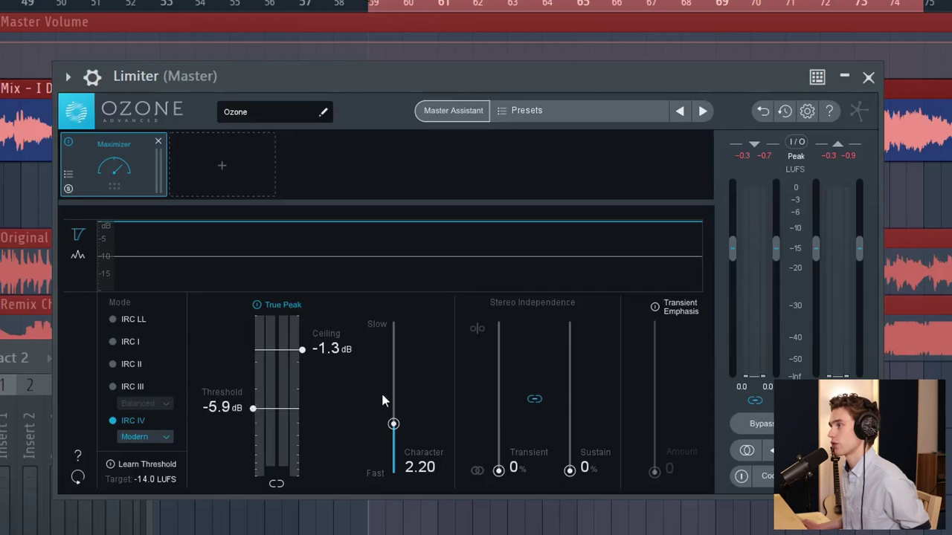
left_click_drag(247, 414, 249, 415)
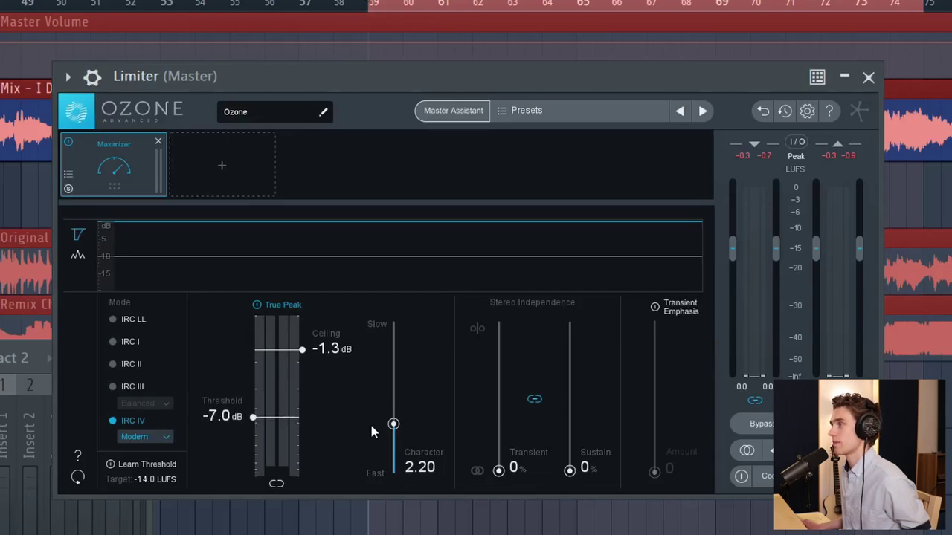
left_click_drag(394, 424, 392, 503)
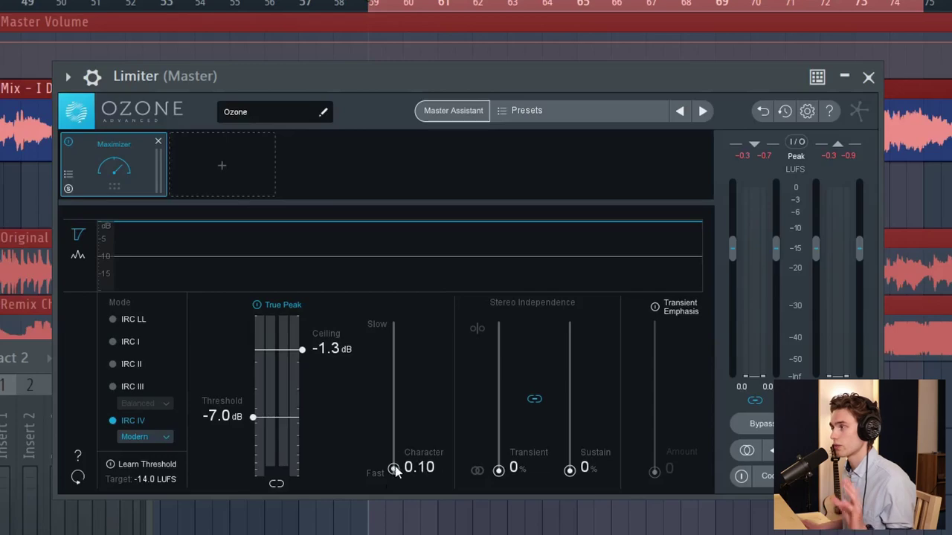
left_click_drag(398, 455, 396, 305)
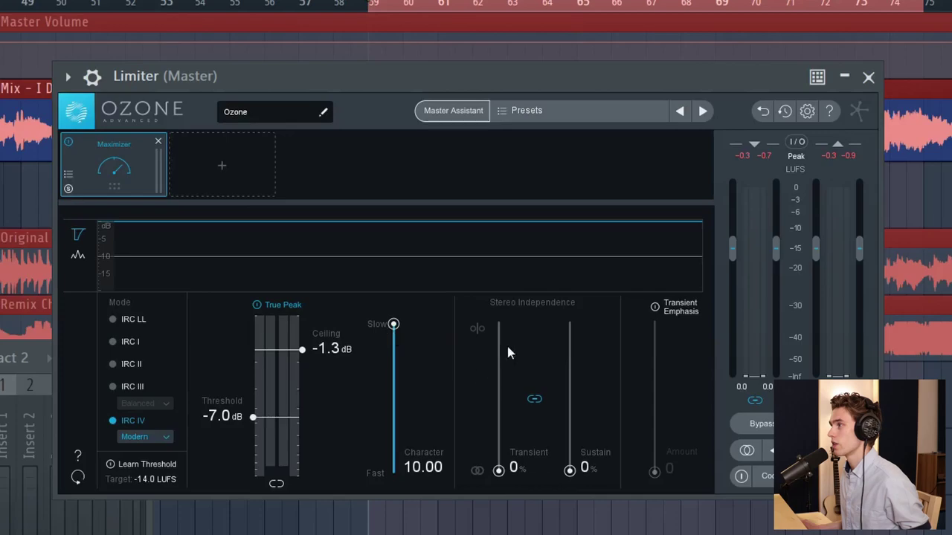
left_click_drag(395, 325, 393, 419)
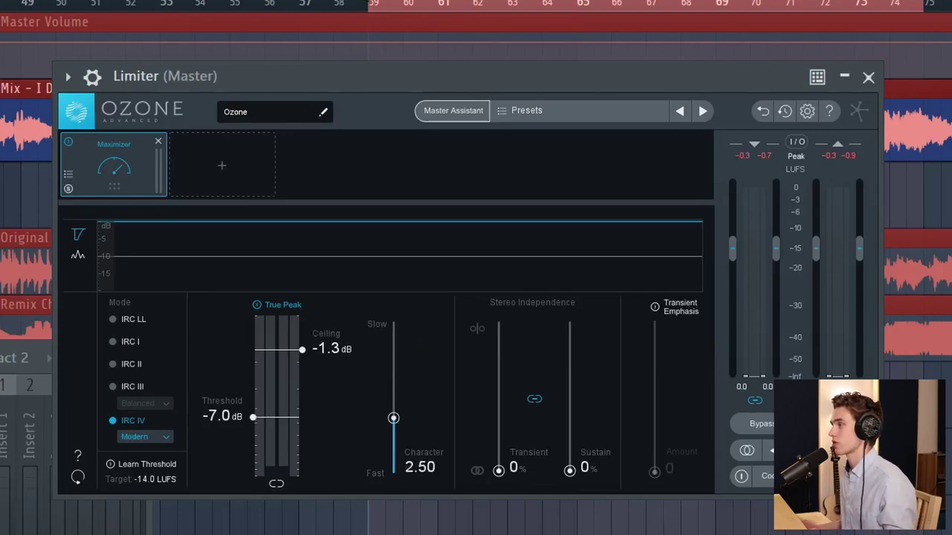
While listening, trial more settings and finish at threshold -4.6 dB with Character 2.25
key("space")
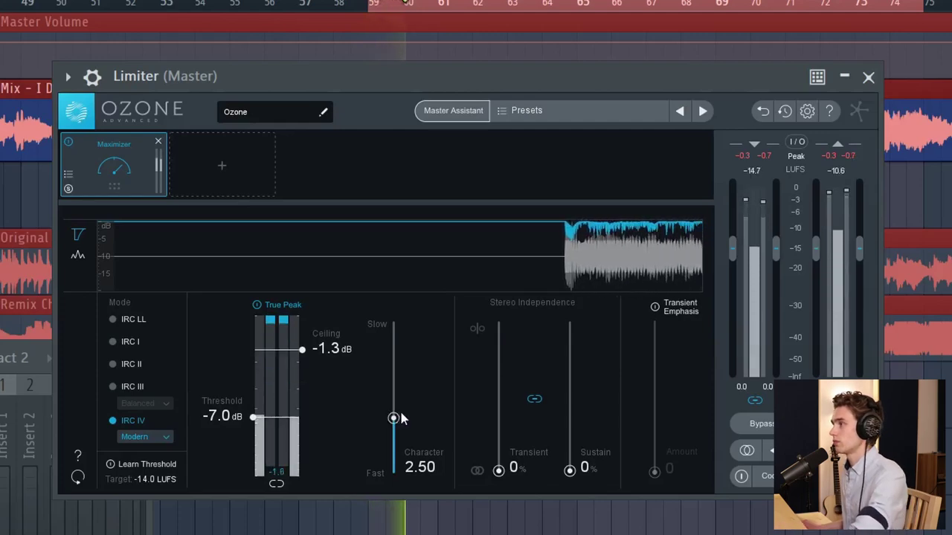
left_click_drag(400, 419, 401, 479)
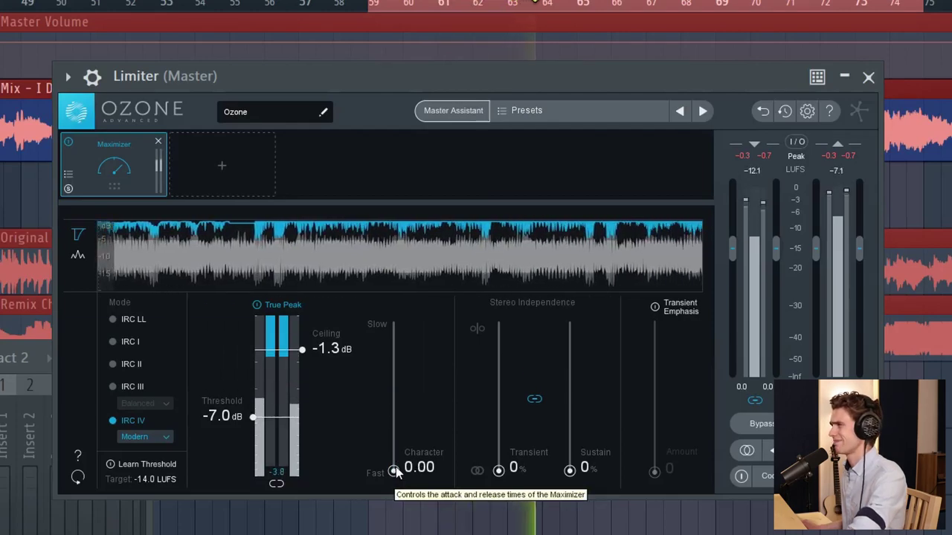
left_click_drag(395, 473, 392, 292)
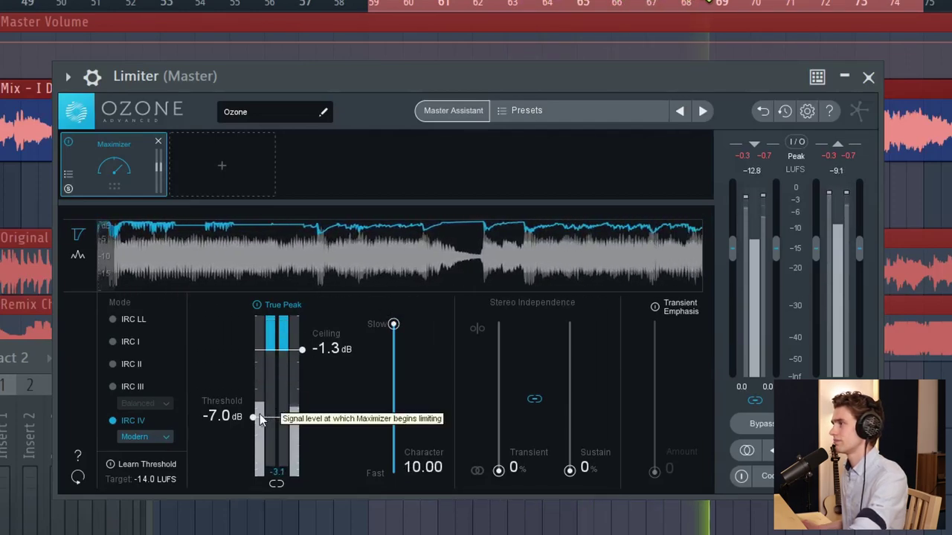
left_click_drag(259, 418, 251, 425)
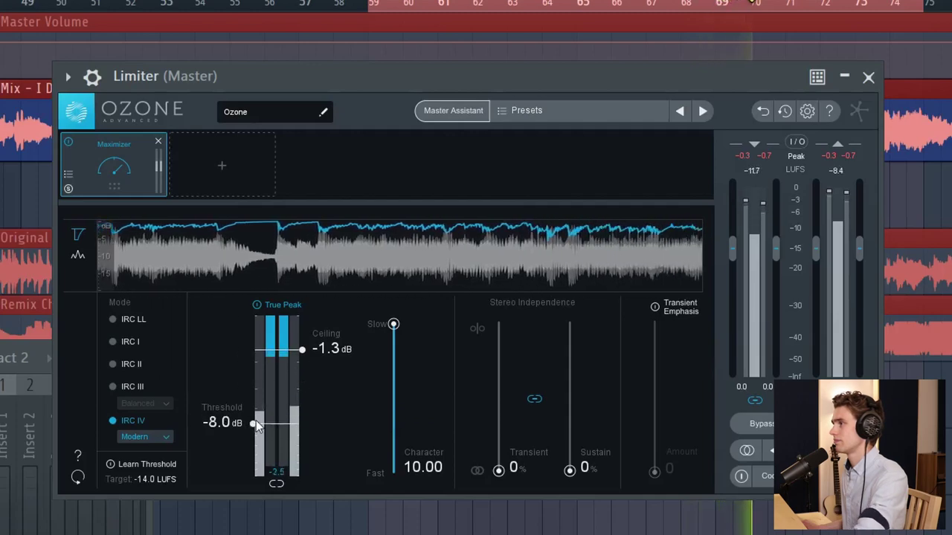
left_click_drag(393, 325, 393, 425)
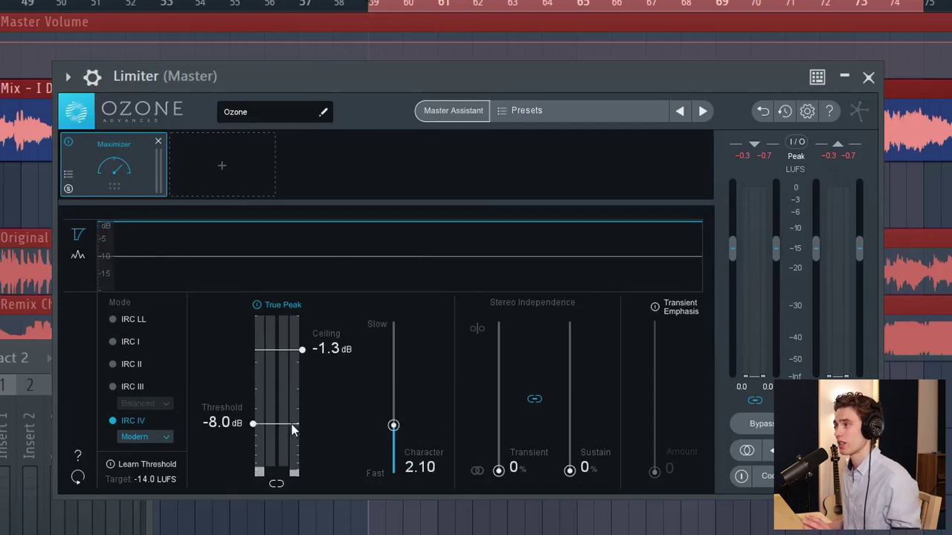
left_click_drag(244, 422, 250, 395)
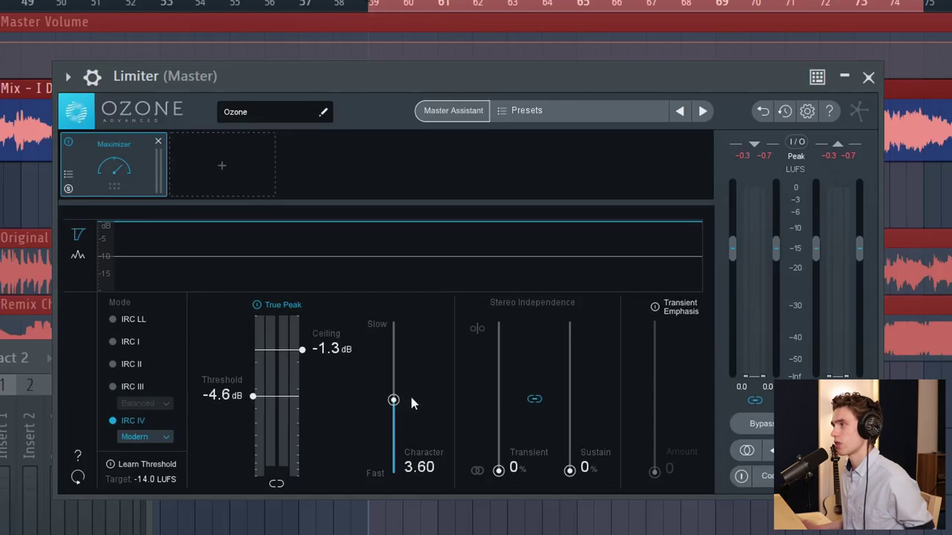
left_click_drag(406, 421, 407, 419)
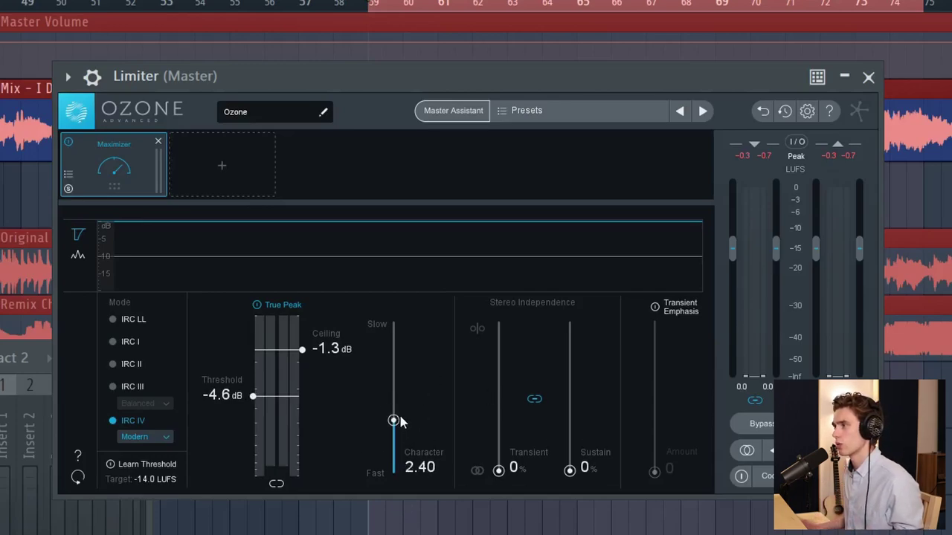
mouse_move(400, 421)
left_mouse_down()
mouse_move(387, 510)
mouse_move(398, 423)
left_mouse_up()
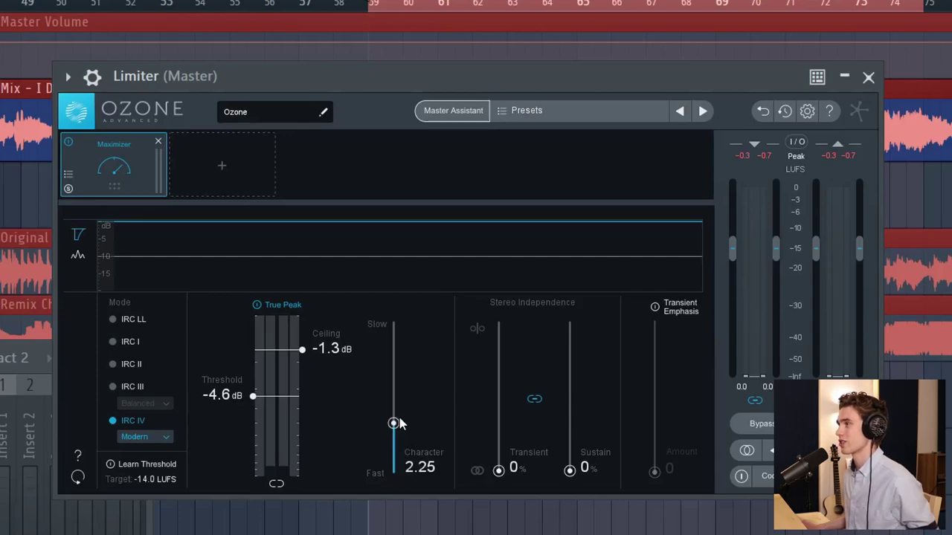
Turn on Transient Emphasis and audition its Amount during playback, leaving it at 0
left_click(655, 307)
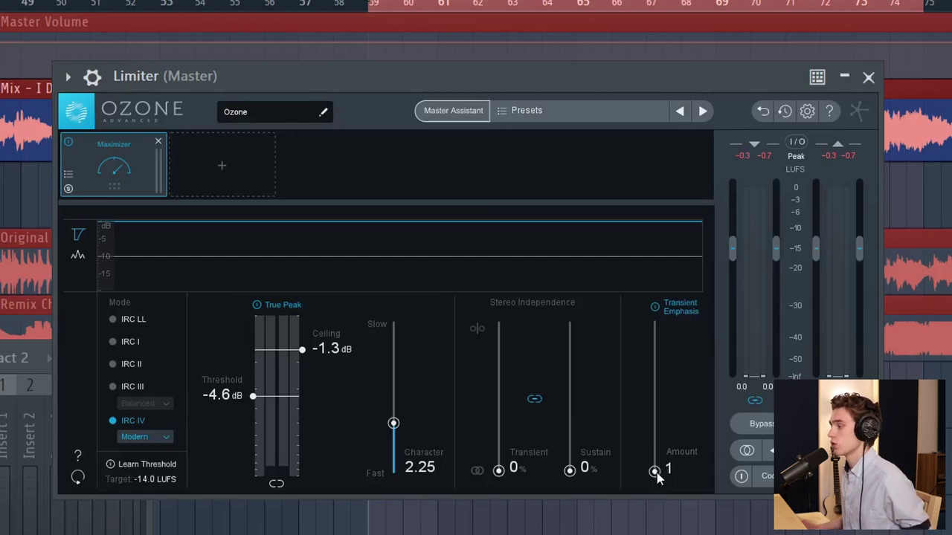
left_click_drag(657, 478, 662, 523)
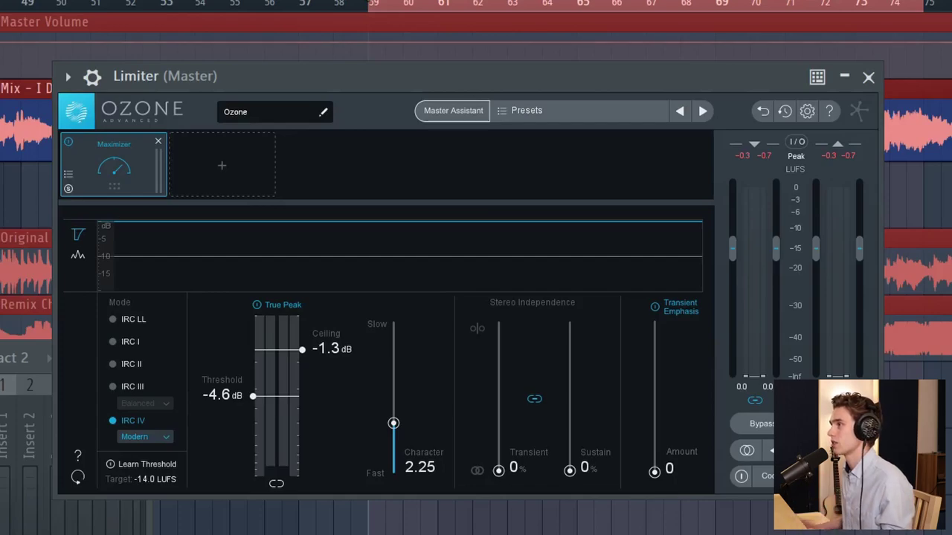
key("space")
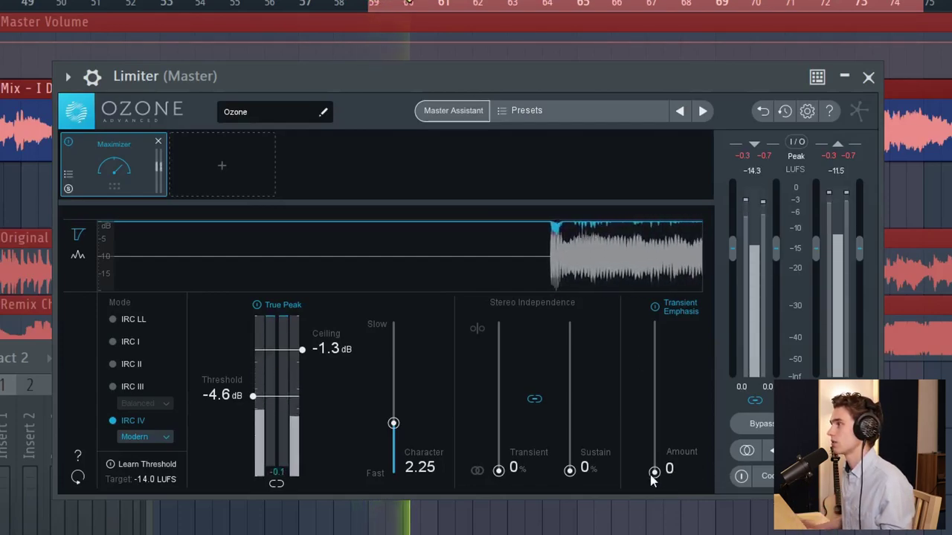
left_click_drag(654, 472, 654, 324)
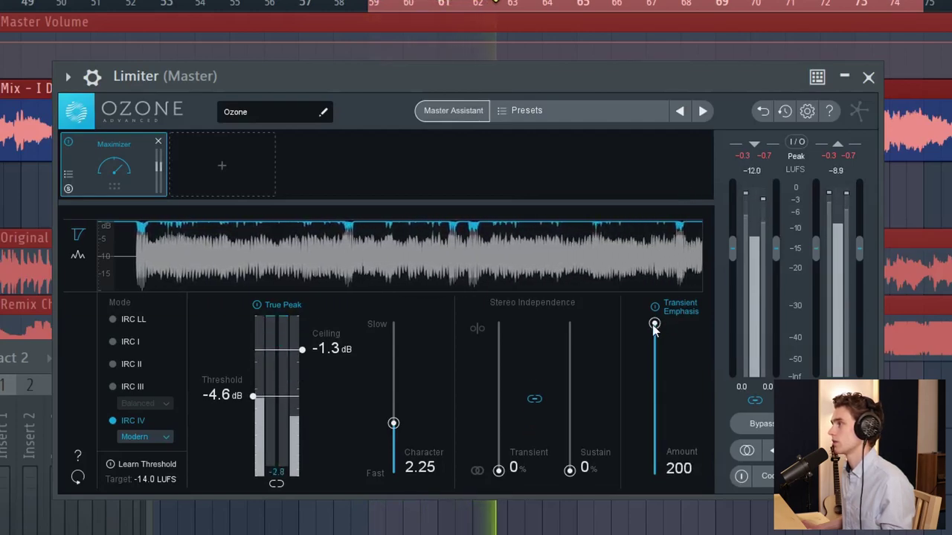
left_click_drag(655, 324, 655, 494)
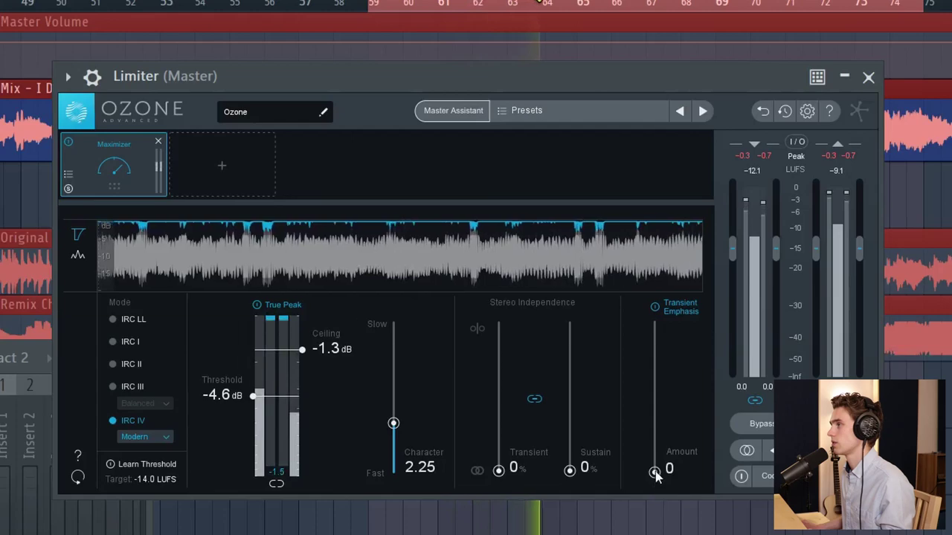
mouse_move(656, 471)
left_mouse_down()
mouse_move(656, 408)
mouse_move(654, 476)
left_mouse_up()
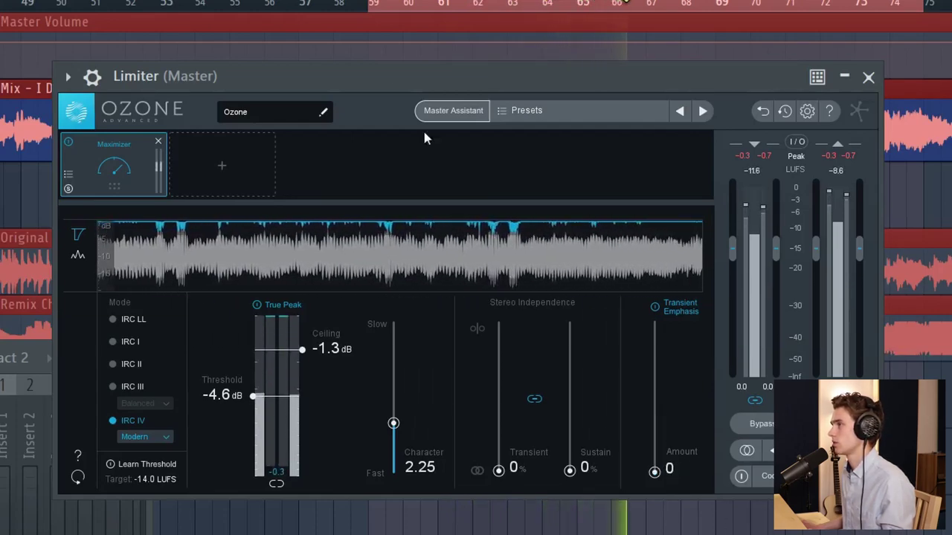
key("space")
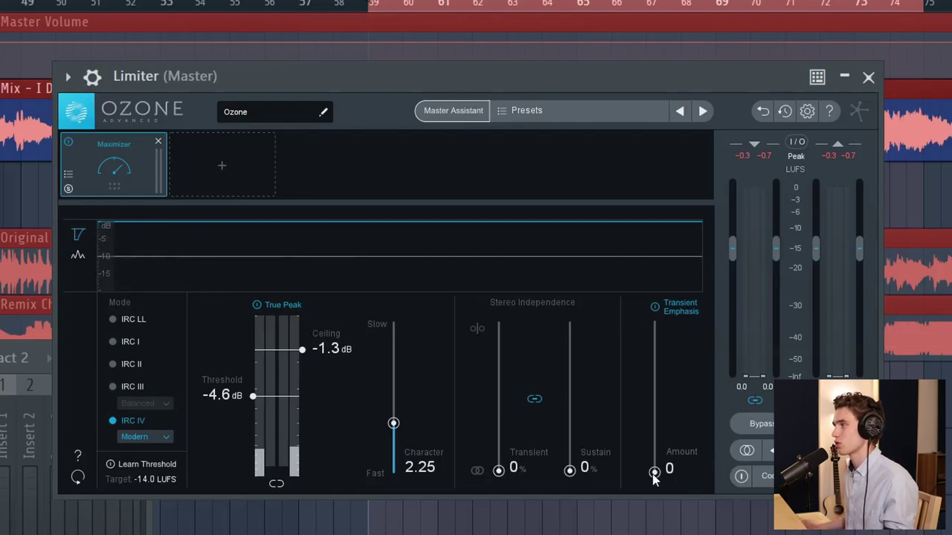
left_click_drag(655, 478, 658, 497)
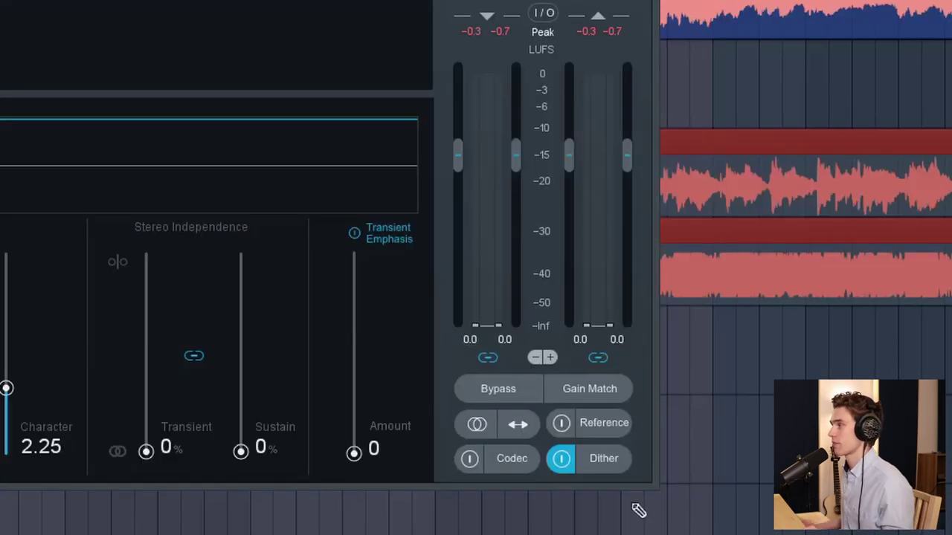
In Ozone's Dither, try 16-bit CD depth, then return the bit depth to 24
left_click(599, 458)
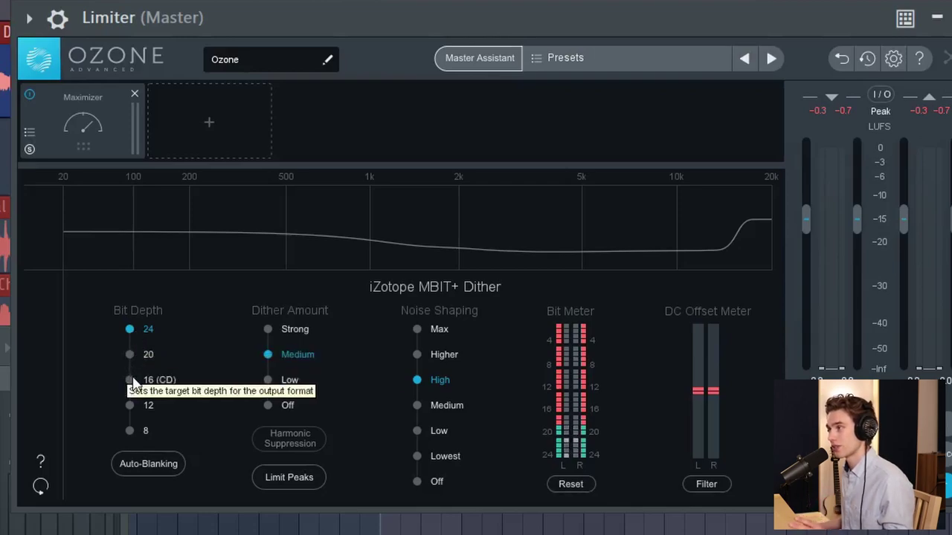
left_click(163, 380)
left_click(130, 329)
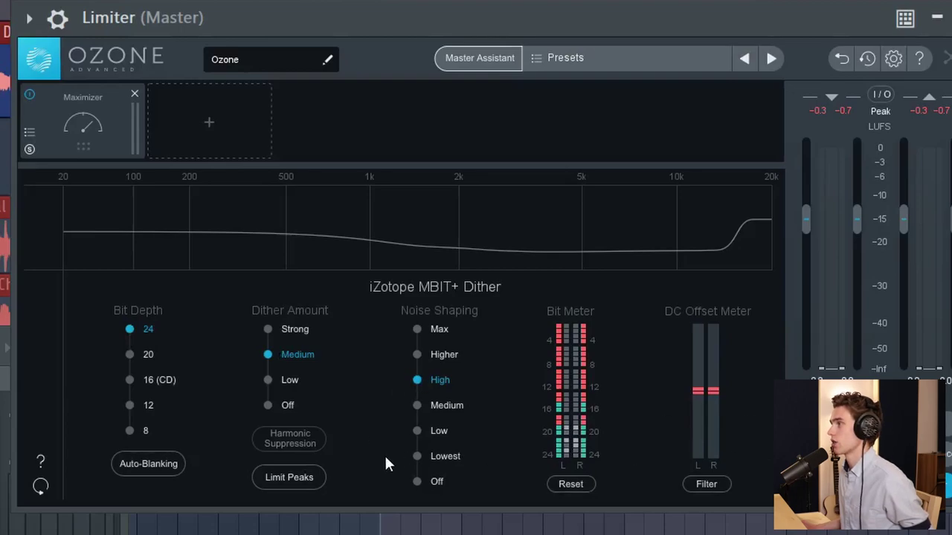
Audition the noise shaping options, settle back on High, and return to the Maximizer
left_click(417, 329)
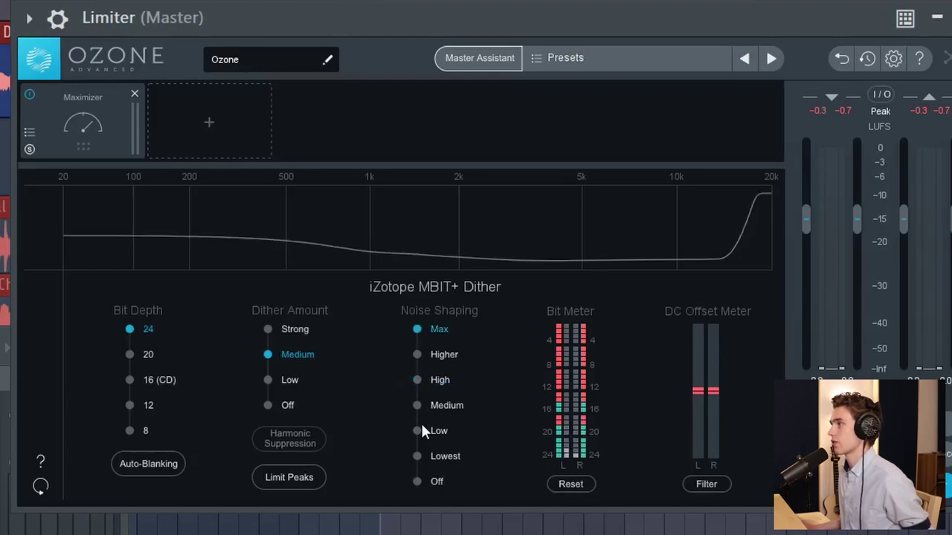
left_click(419, 429)
left_click(420, 405)
left_click(418, 380)
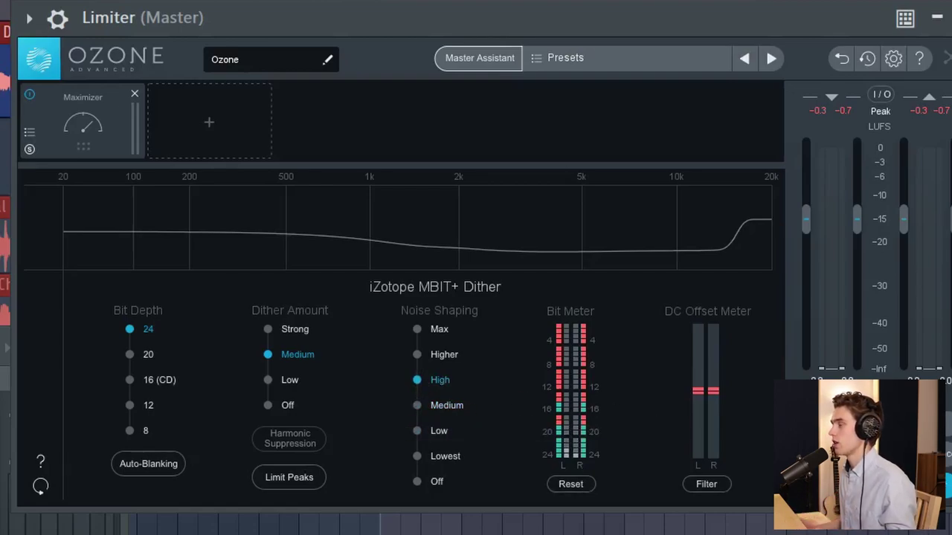
left_click(82, 119)
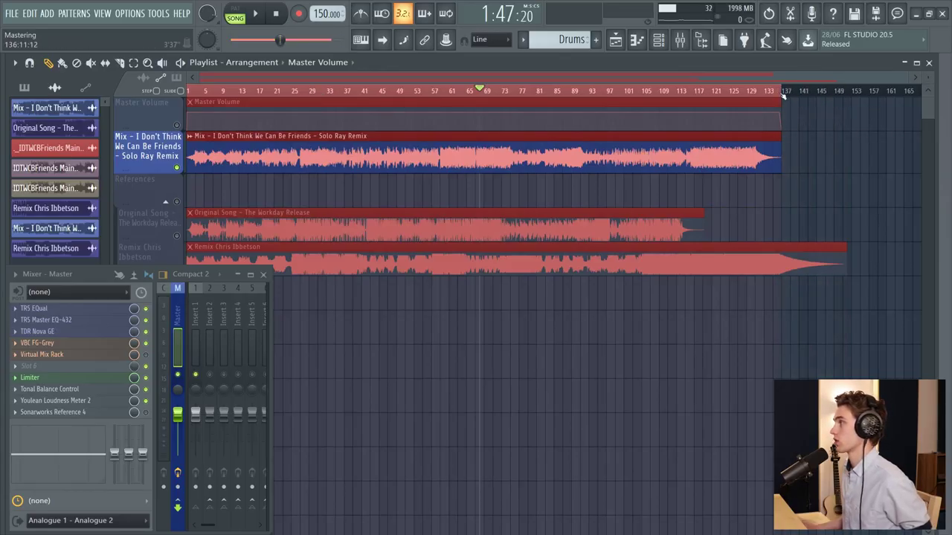
Export the mastered song as a WAV file named Master_1 and start rendering
scroll(784, 94, "up", 5)
scroll(784, 94, "down", 5)
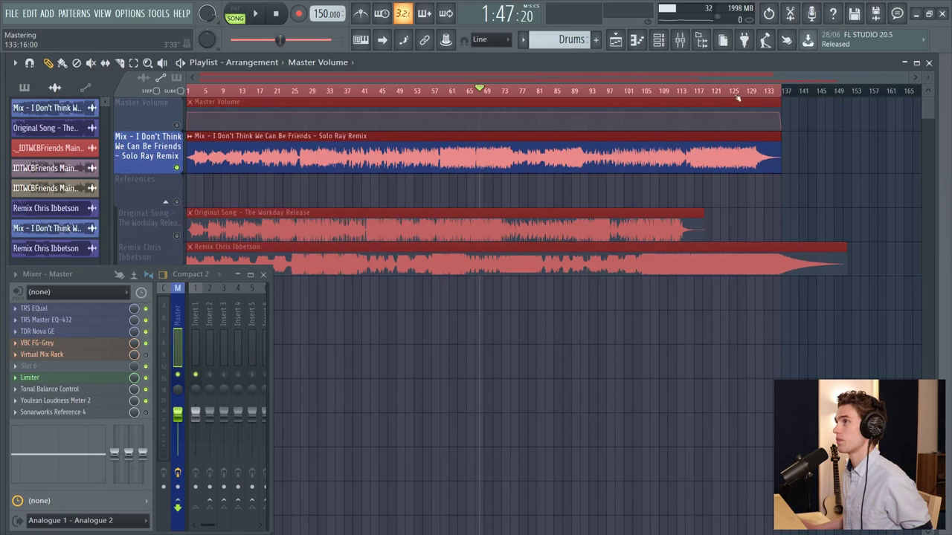
left_click(11, 13)
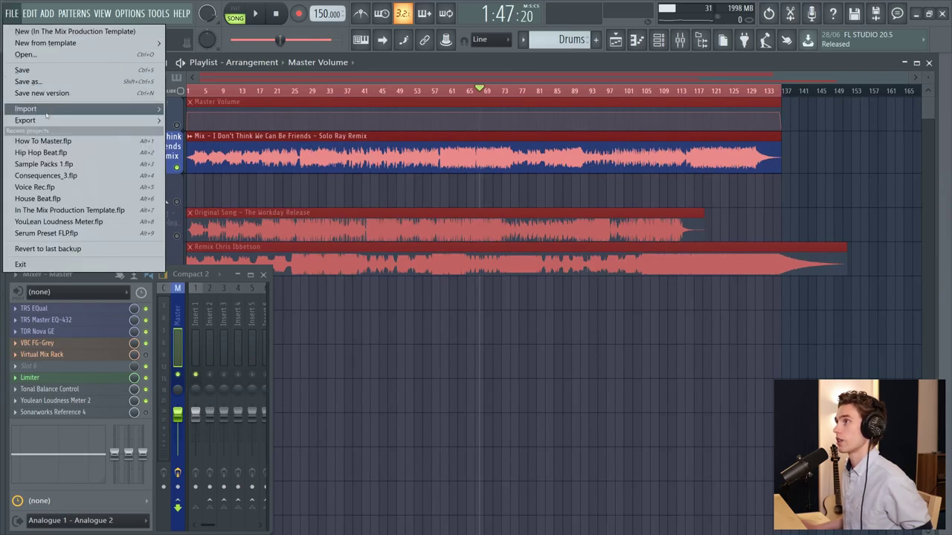
mouse_move(46, 119)
left_click(193, 132)
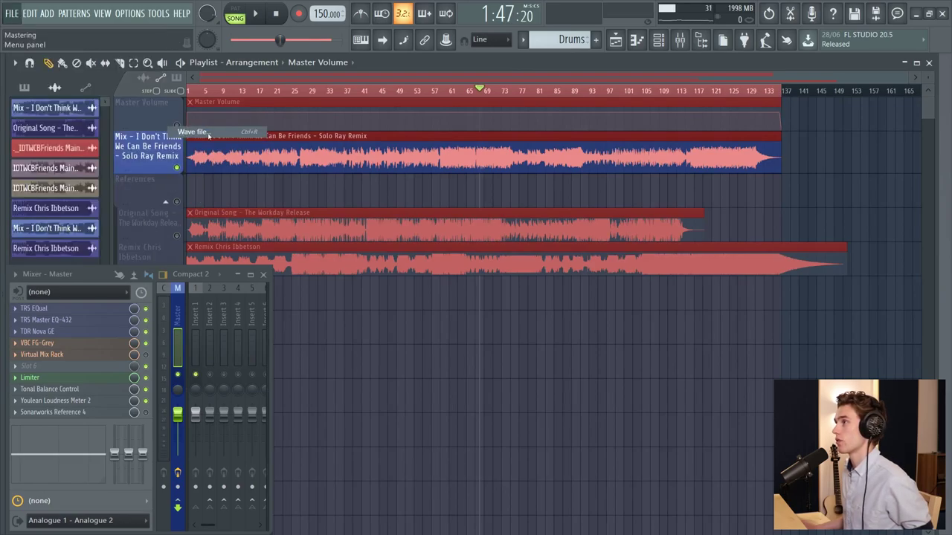
left_click(367, 309)
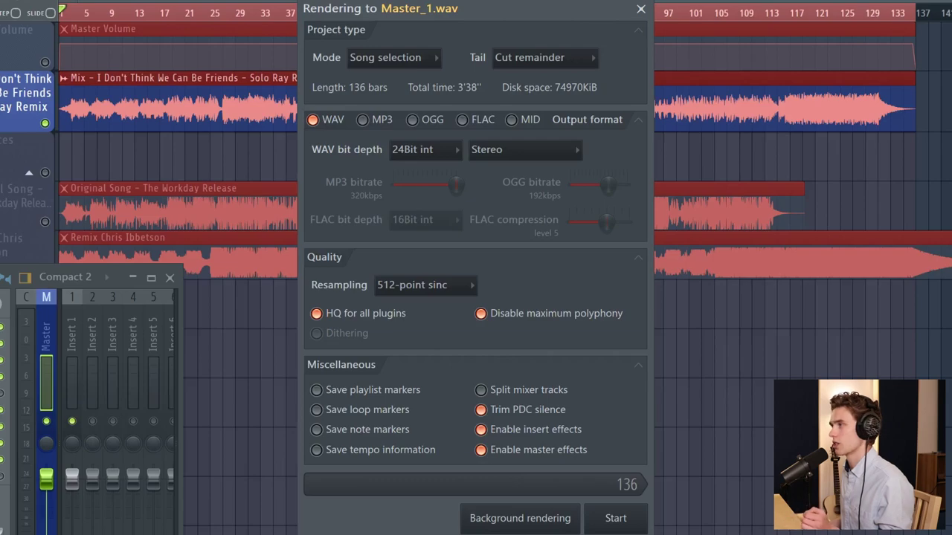
left_click(617, 519)
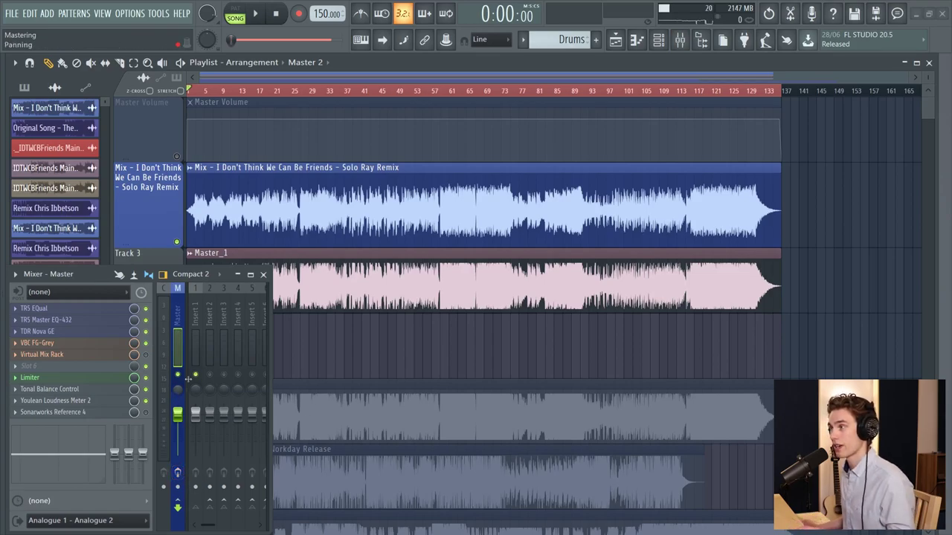
Close the mixer, move playback near bar 58, and A/B the Mix against Master_1 by soloing each
left_click(263, 274)
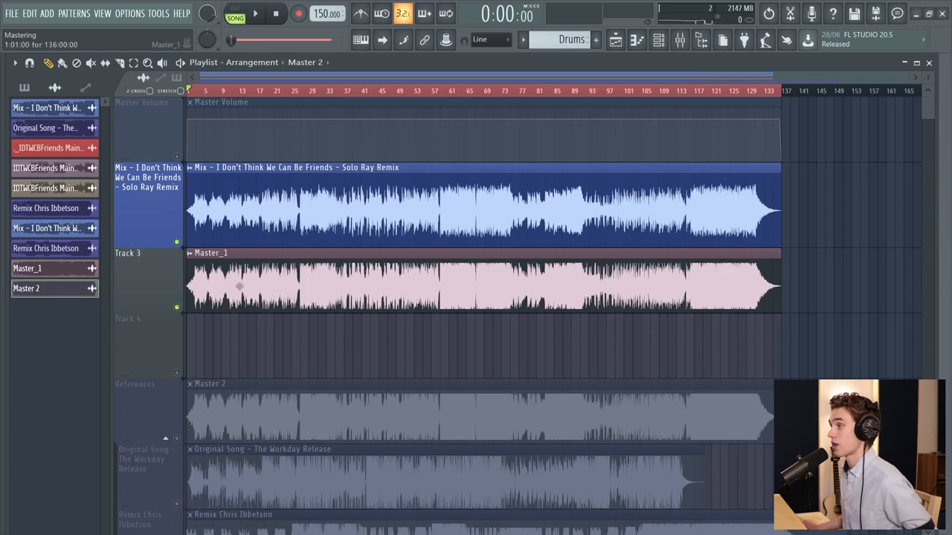
scroll(344, 291, "up", 3, "alt")
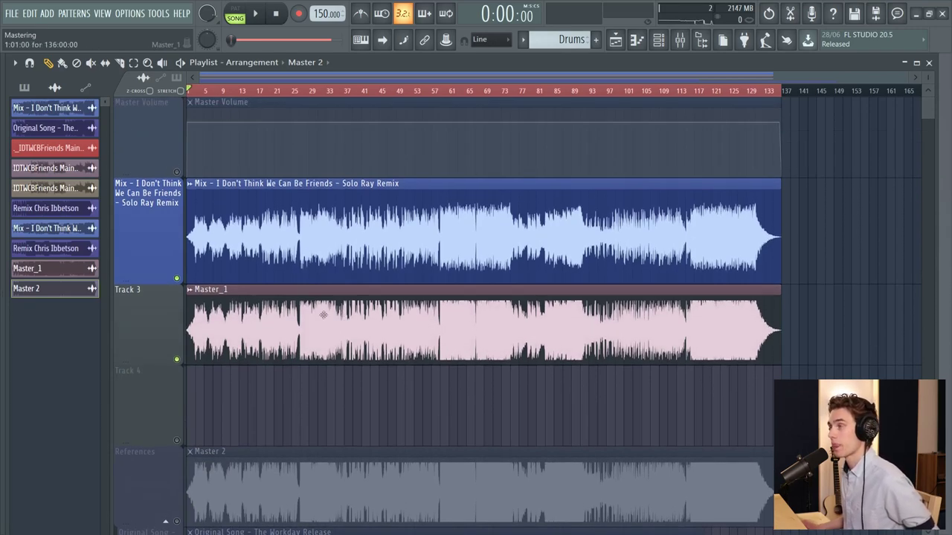
left_click_drag(338, 90, 436, 90)
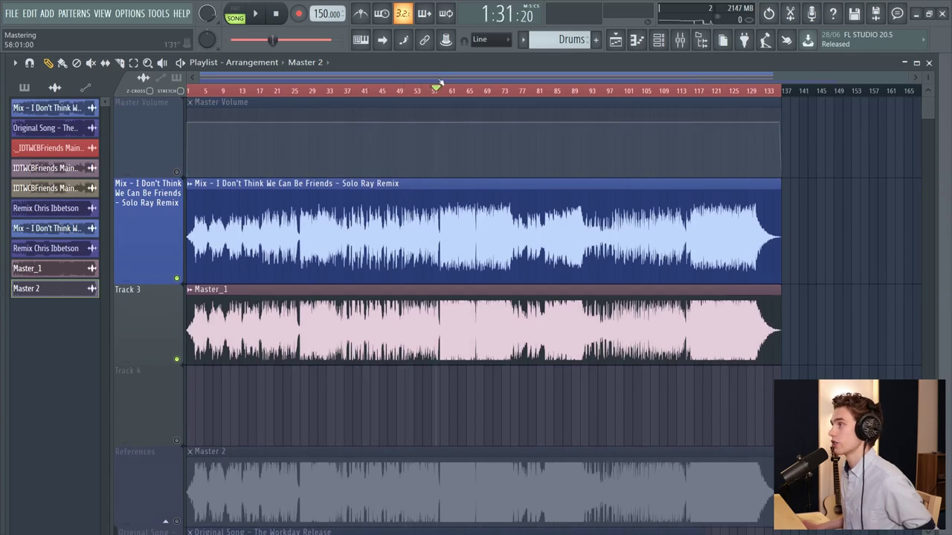
right_click(177, 279)
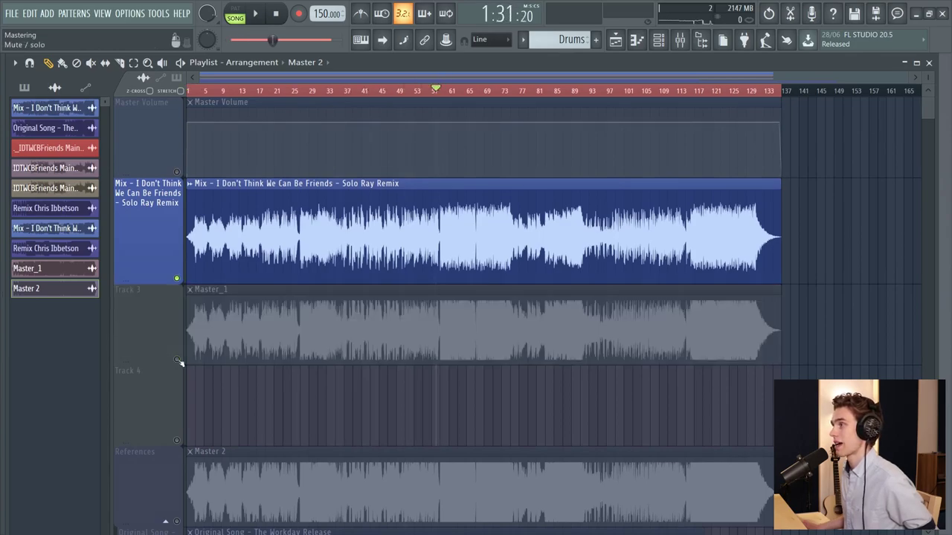
right_click(178, 360)
right_click(177, 279)
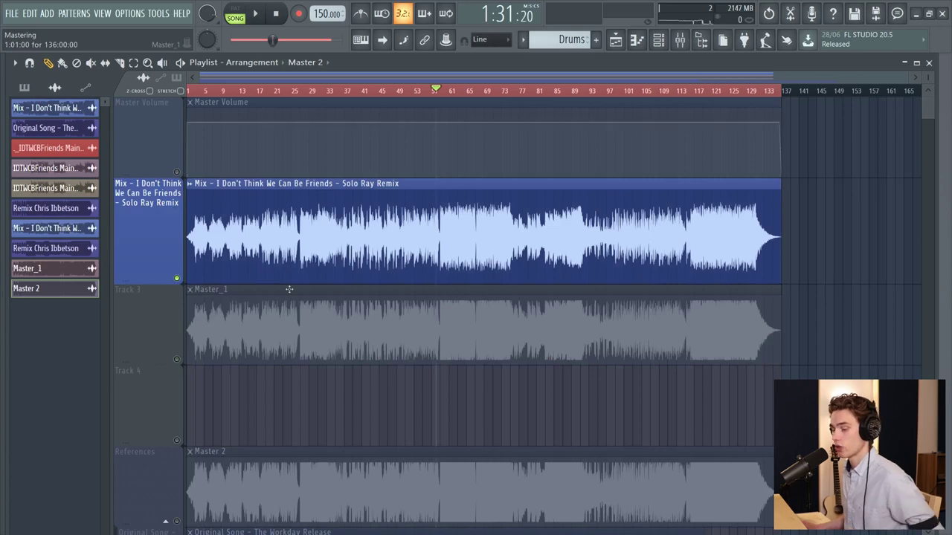
key("space")
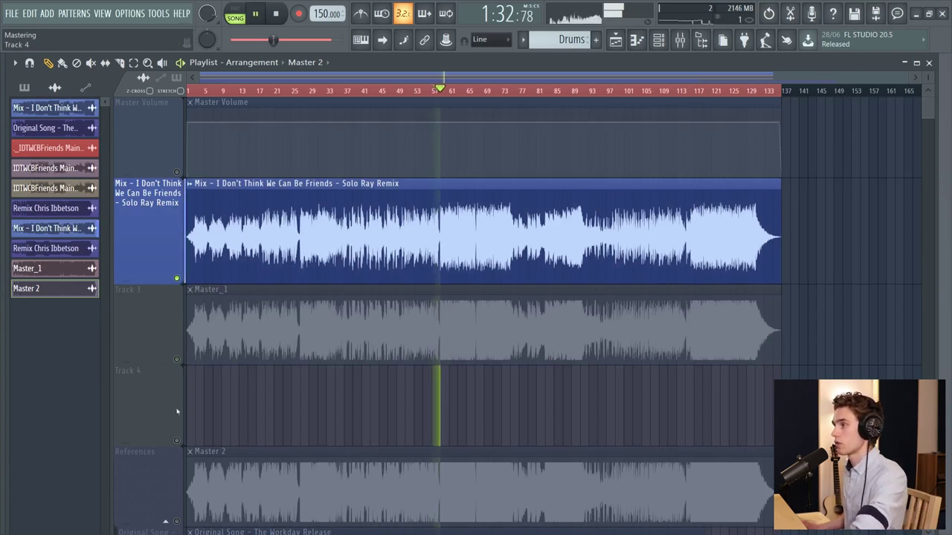
right_click(178, 360)
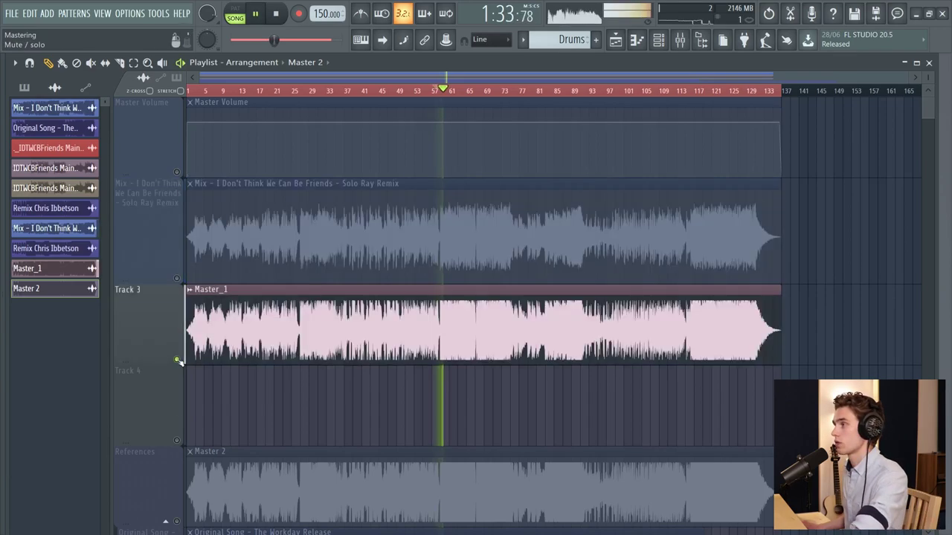
right_click(178, 278)
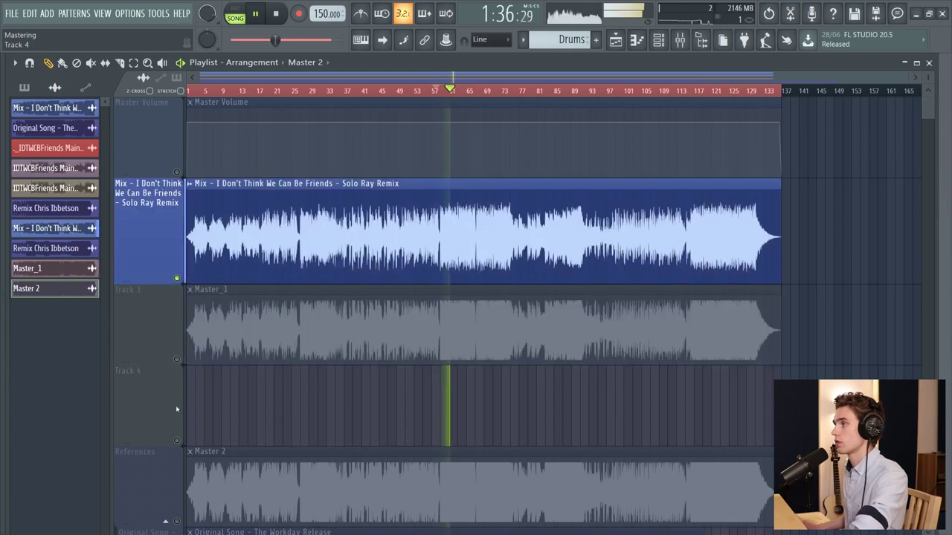
right_click(178, 360)
key("space")
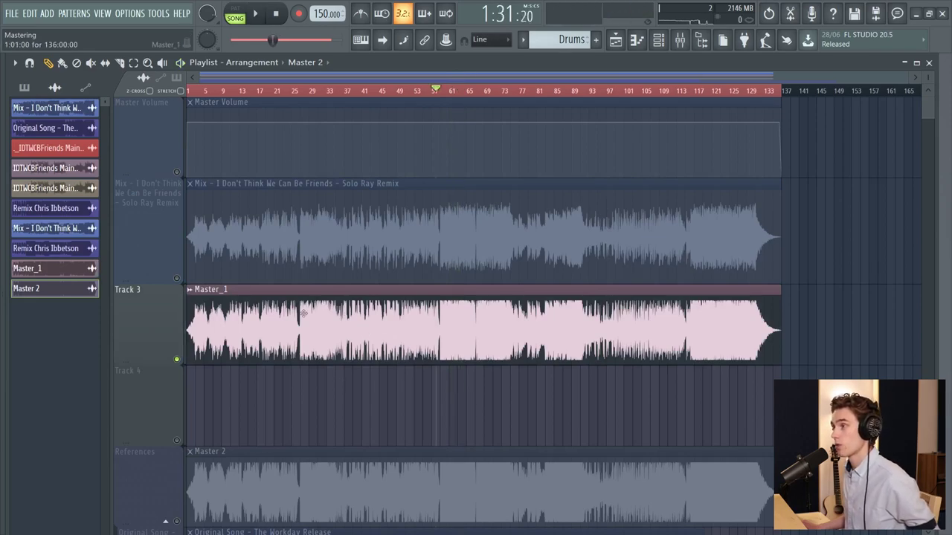
Open Master_1's channel settings, compare Mix and Master_1 again during playback, then close the settings
double_click(303, 313)
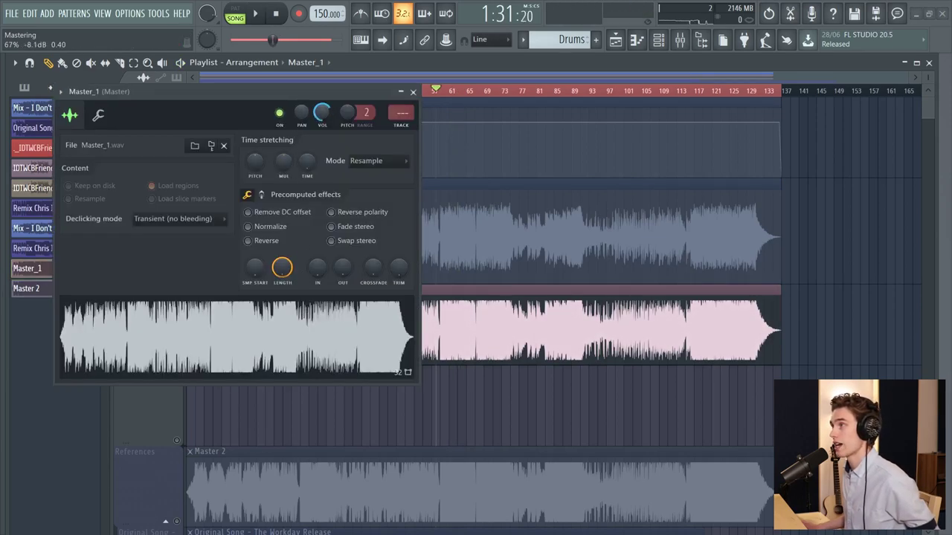
left_click_drag(326, 95, 780, 211)
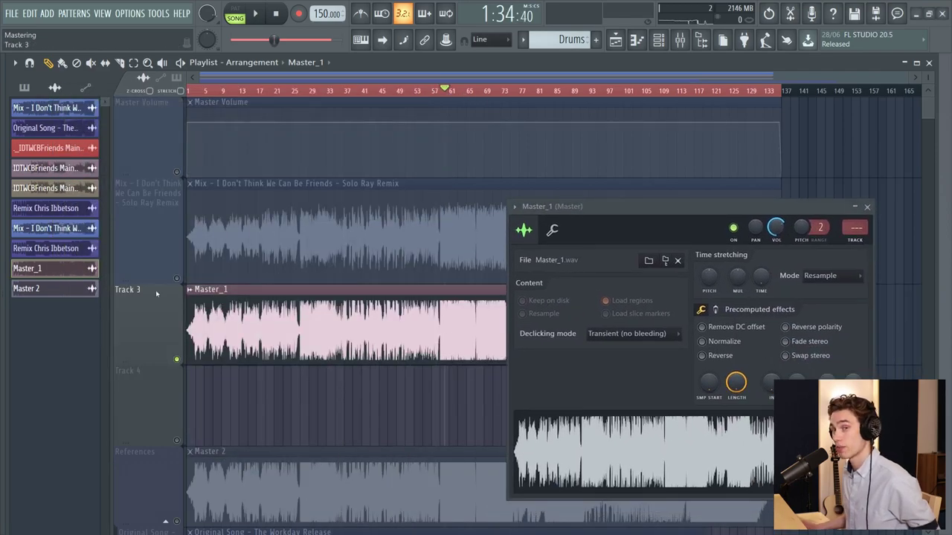
key("space")
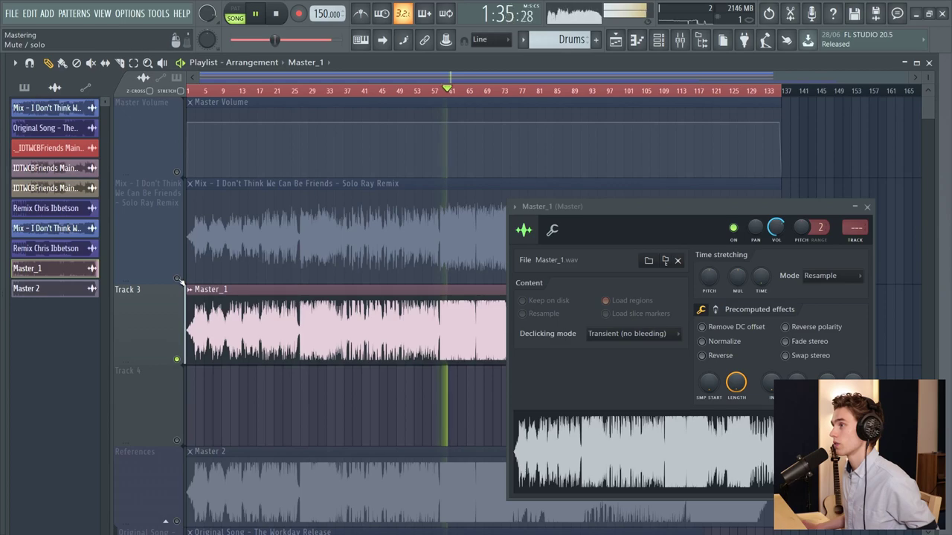
left_click(185, 361)
left_click(180, 360)
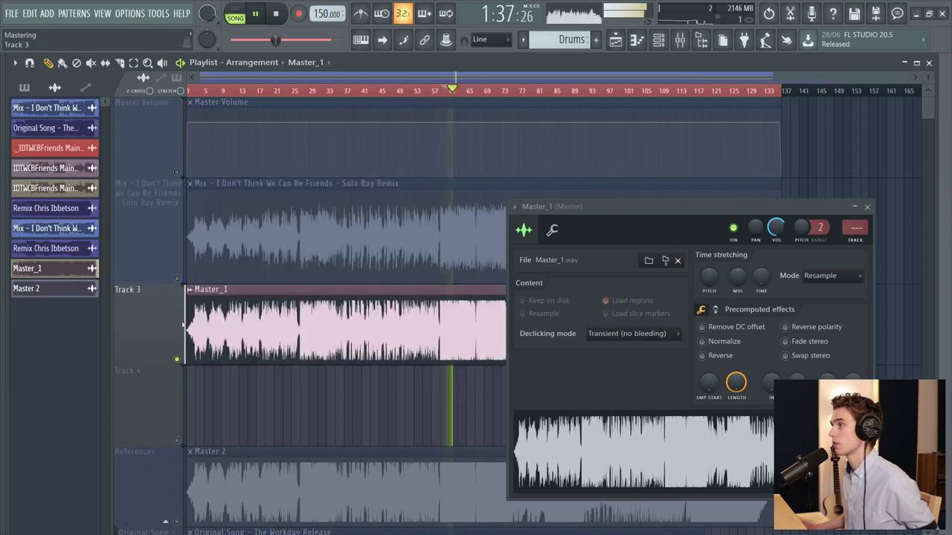
left_click(180, 280)
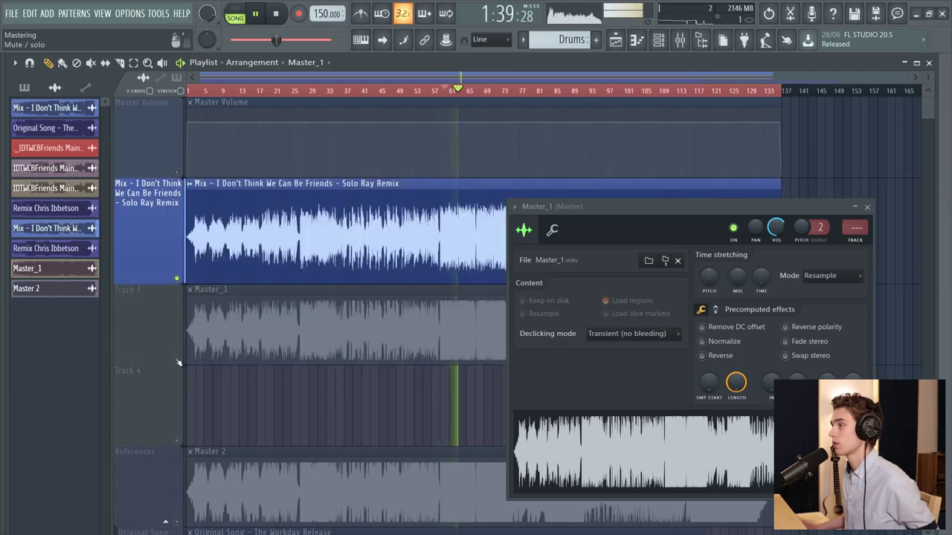
left_click(179, 360)
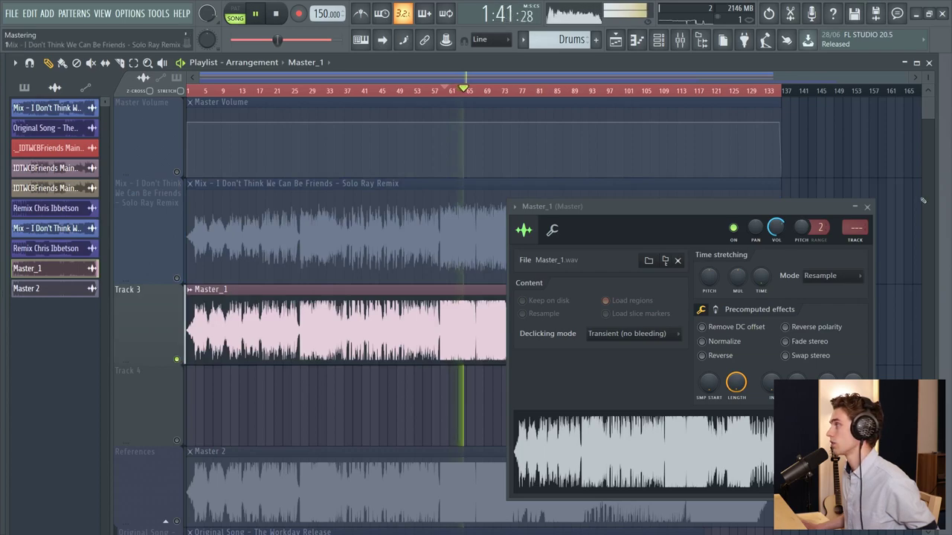
left_click(867, 207)
key("space")
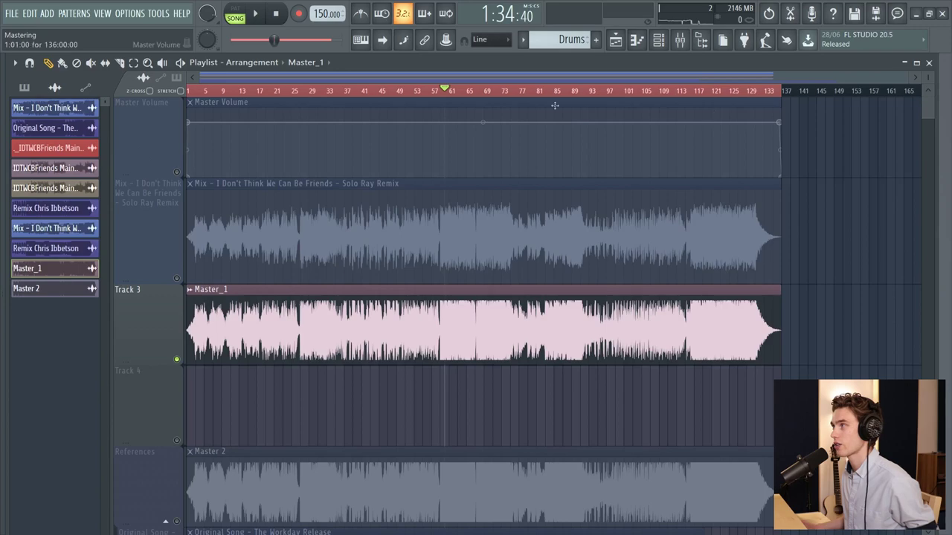
From around bar 37, play and switch solo from the Mix to Master_1
mouse_move(618, 91)
left_mouse_down()
mouse_move(503, 98)
mouse_move(351, 130)
left_mouse_up()
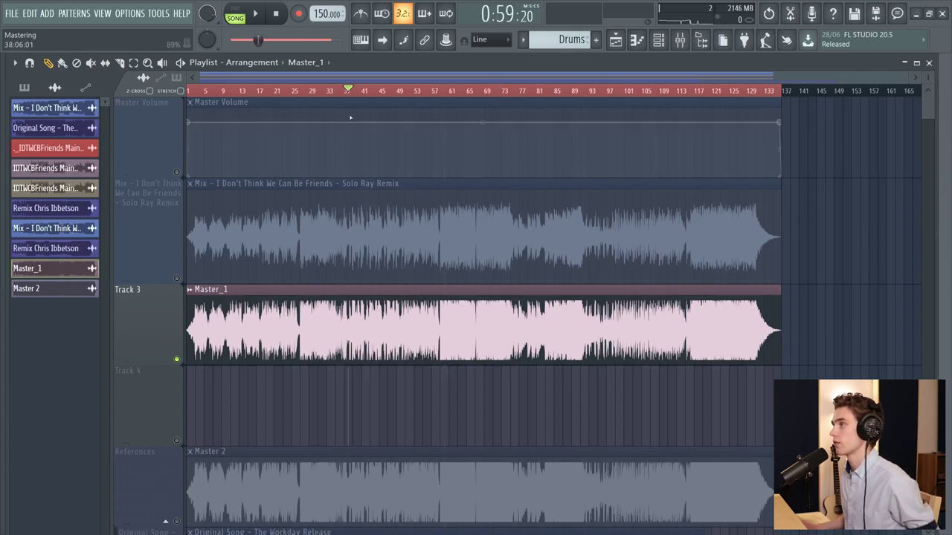
key("space")
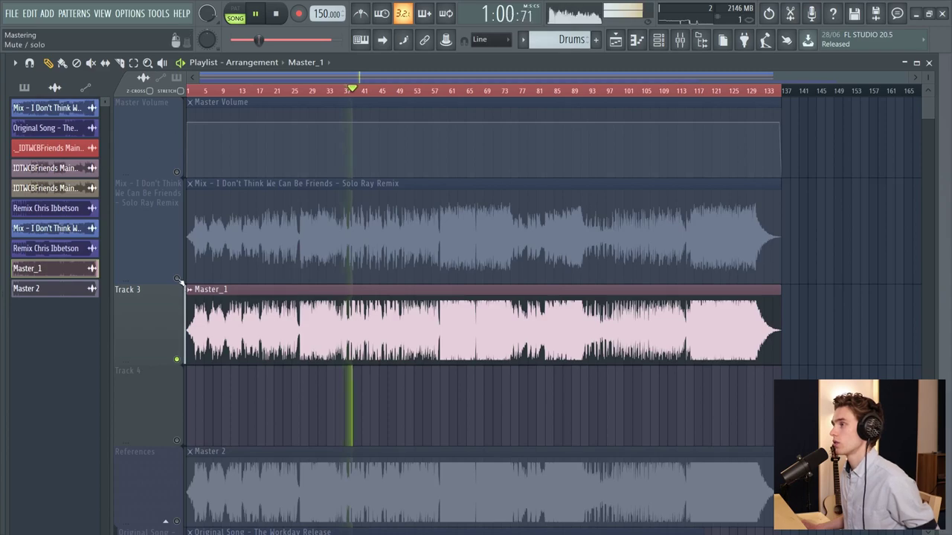
right_click(177, 279)
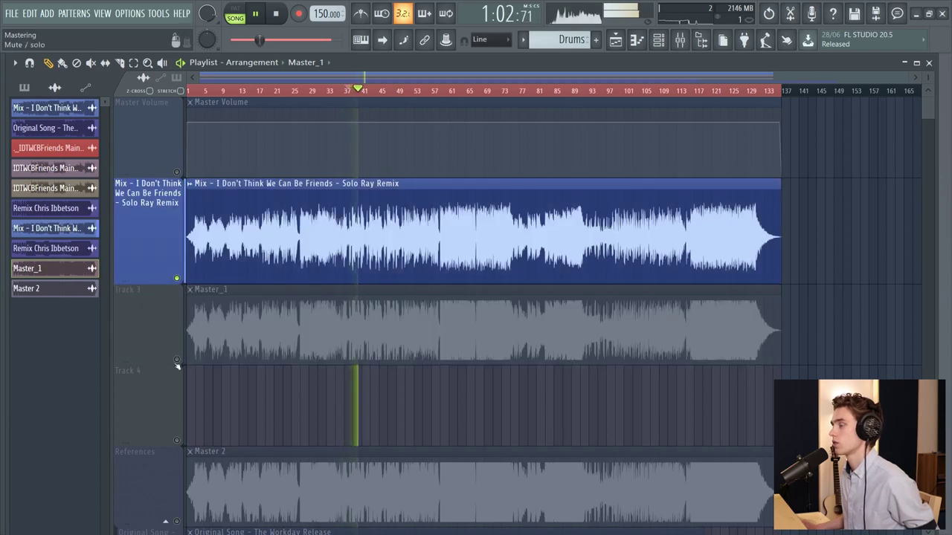
right_click(177, 362)
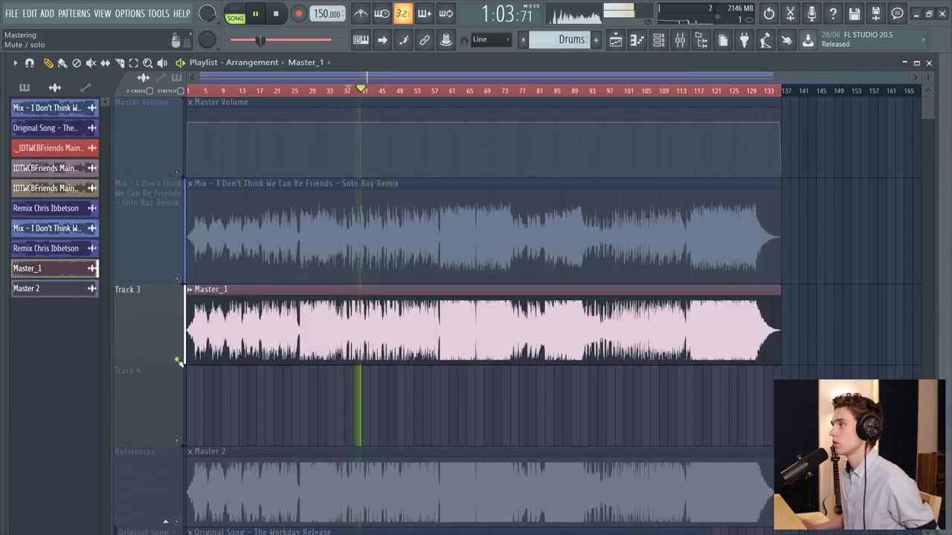
key("space")
From about bar 67, compare Mix and Master_1 during playback, ending with the Mix soloed
left_click(448, 93)
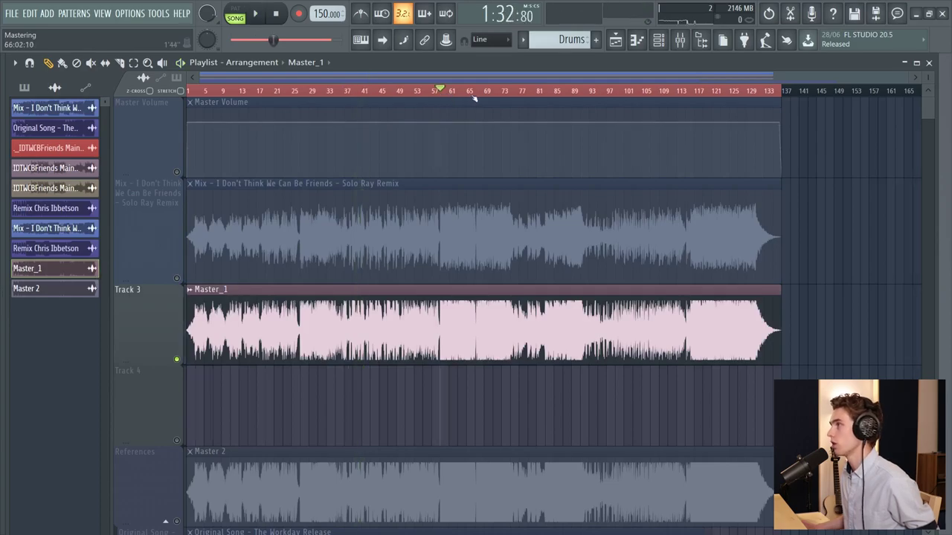
scroll(473, 98, "up", 3)
left_click_drag(439, 89, 491, 84)
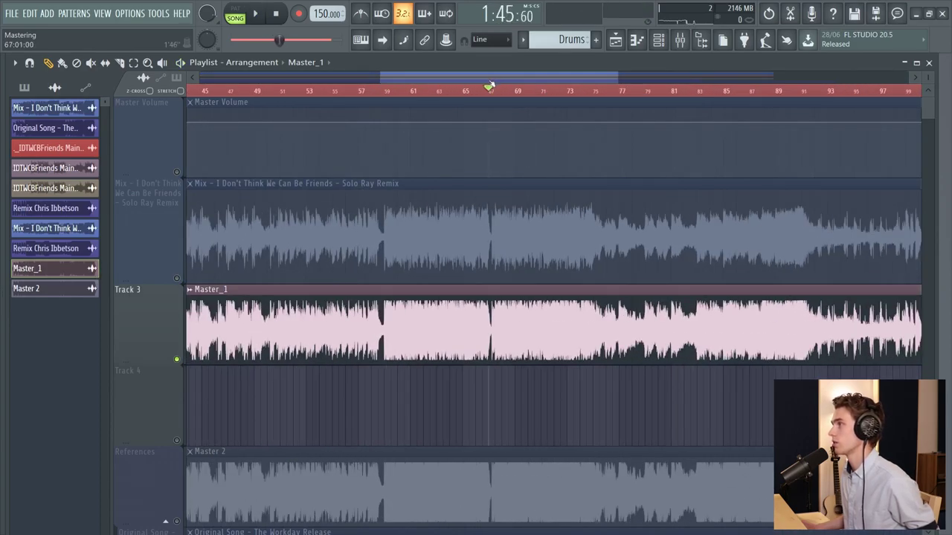
key("space")
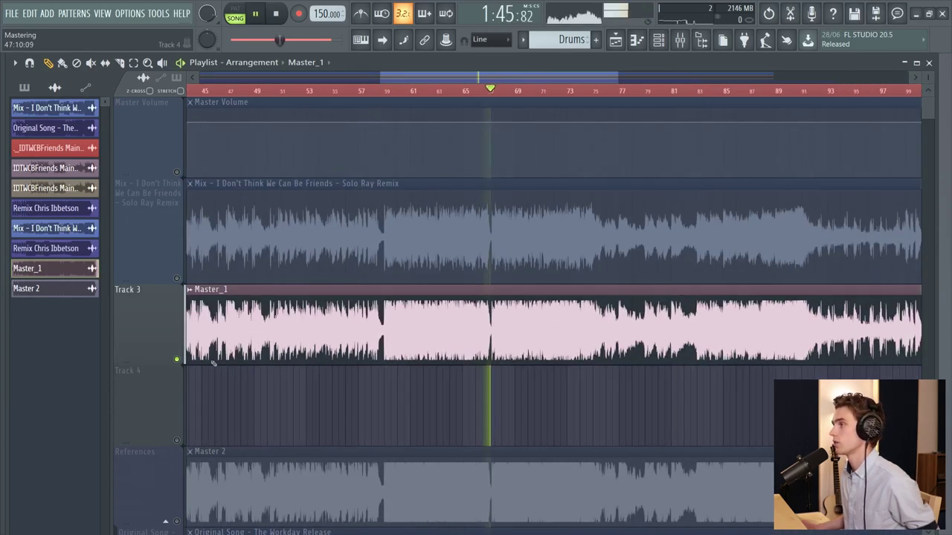
left_click(177, 280, "ctrl")
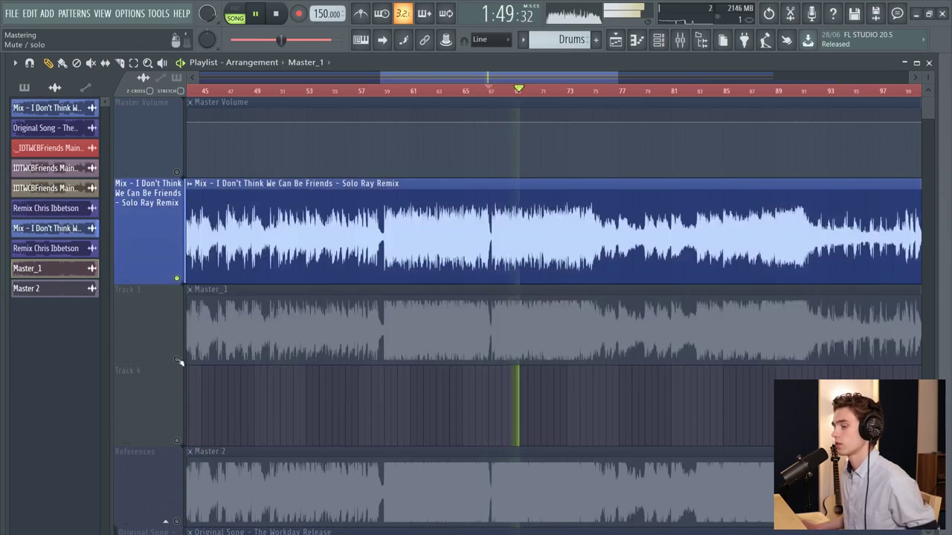
left_click(177, 360, "ctrl")
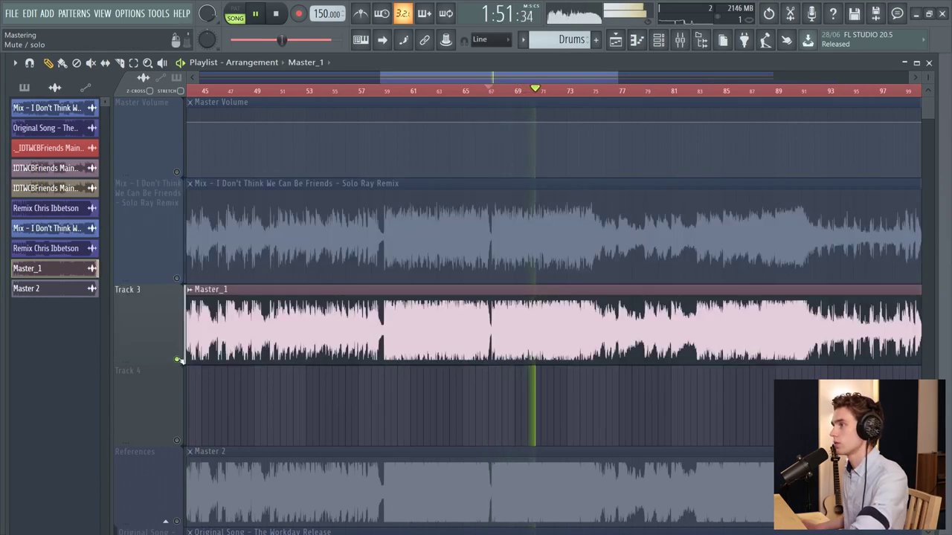
left_click(177, 280, "ctrl")
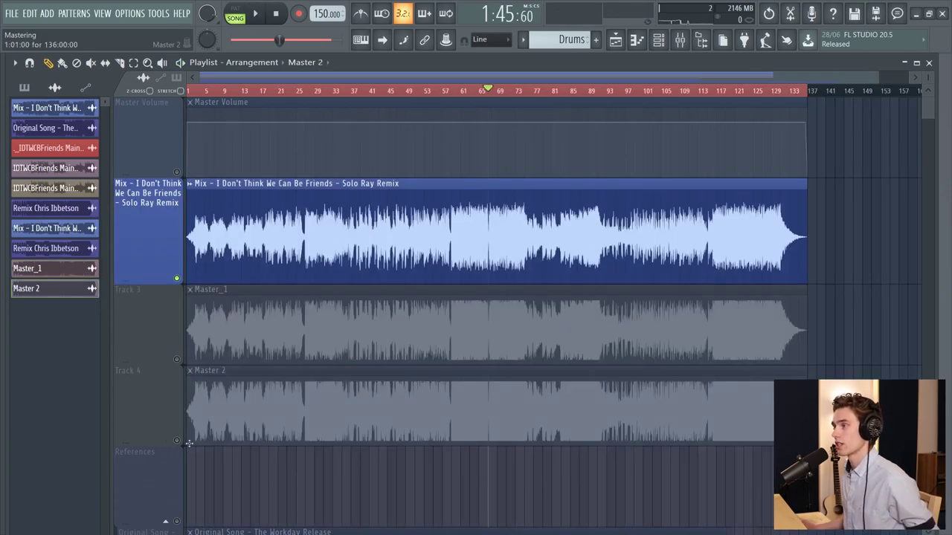
Solo Master 2, bring Master_1 back in, and briefly check Master_1's sample settings
left_click(177, 441, "ctrl")
left_click(177, 360)
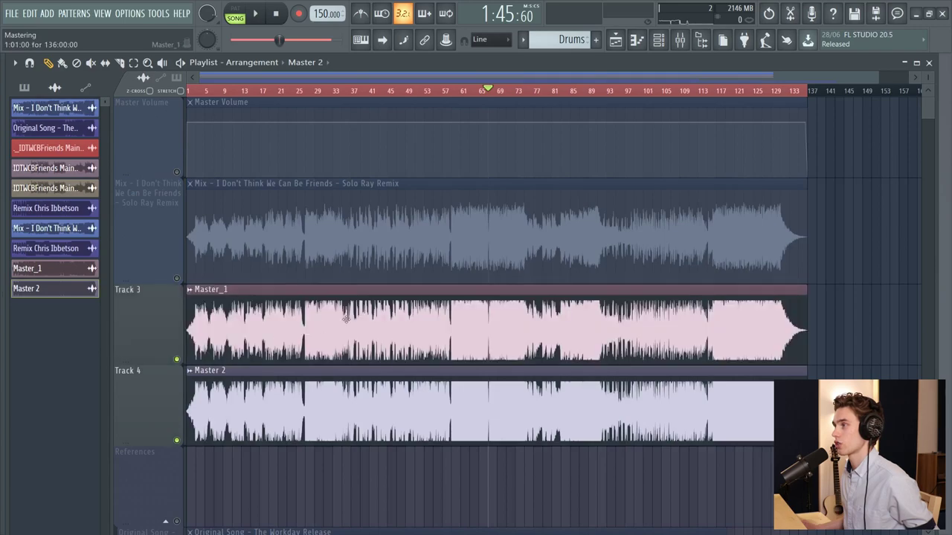
left_click(211, 289)
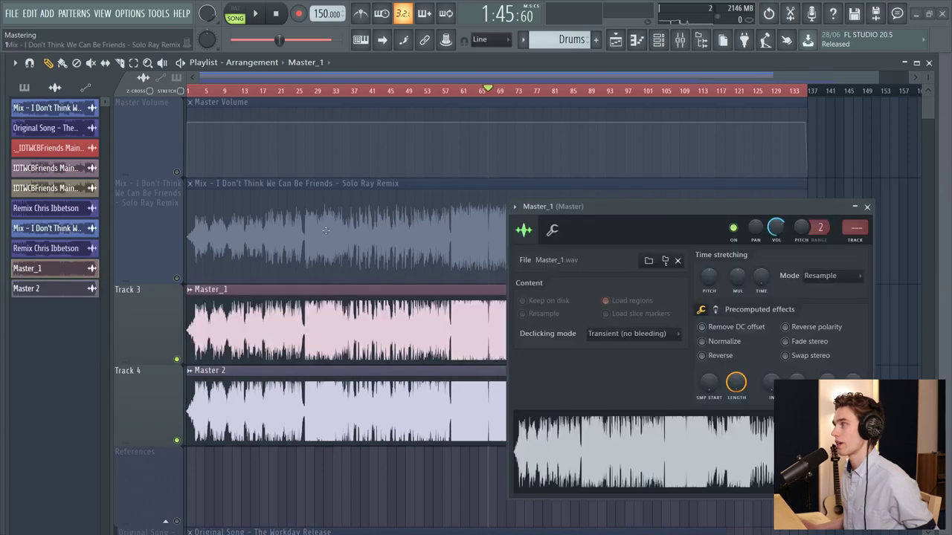
left_click(867, 206)
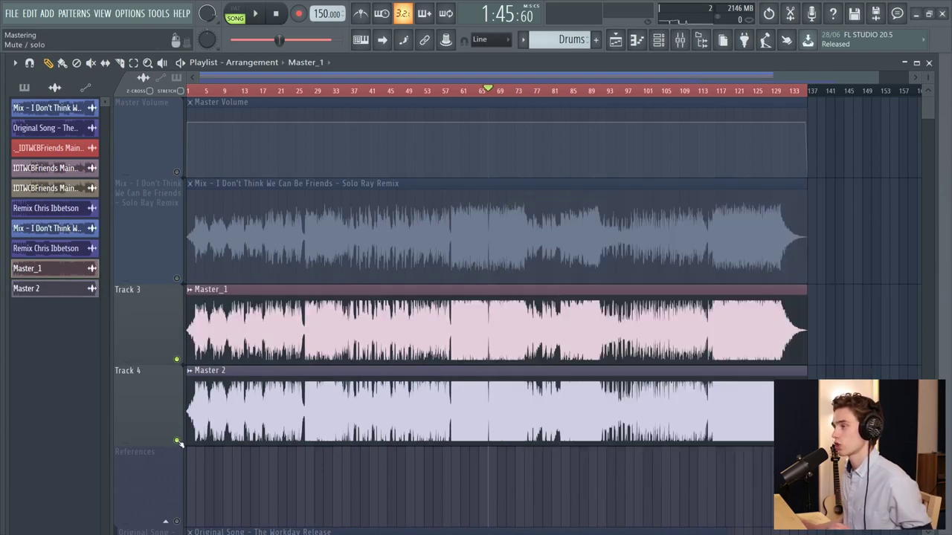
Compare Master_1, Master 2 and the Mix during playback, ending with Master 2 soloed
right_click(178, 360)
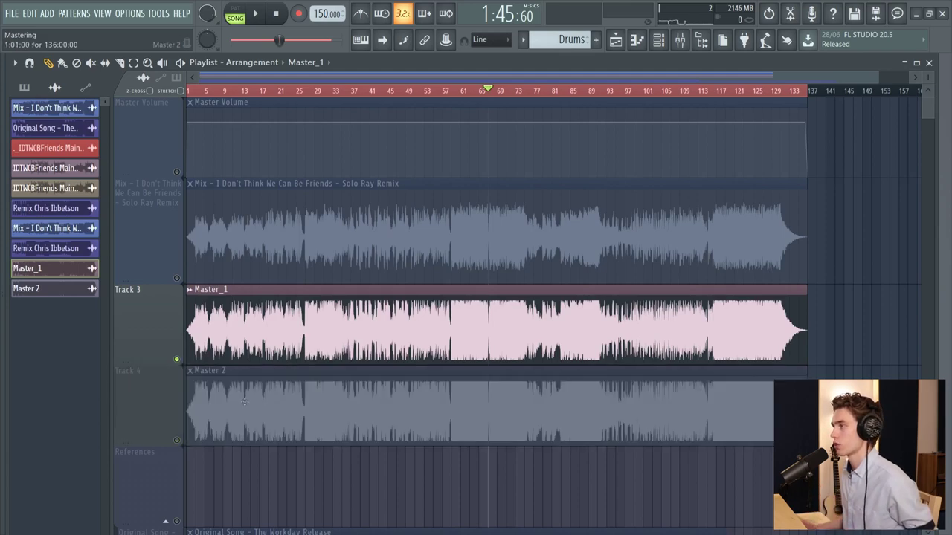
right_click(176, 440)
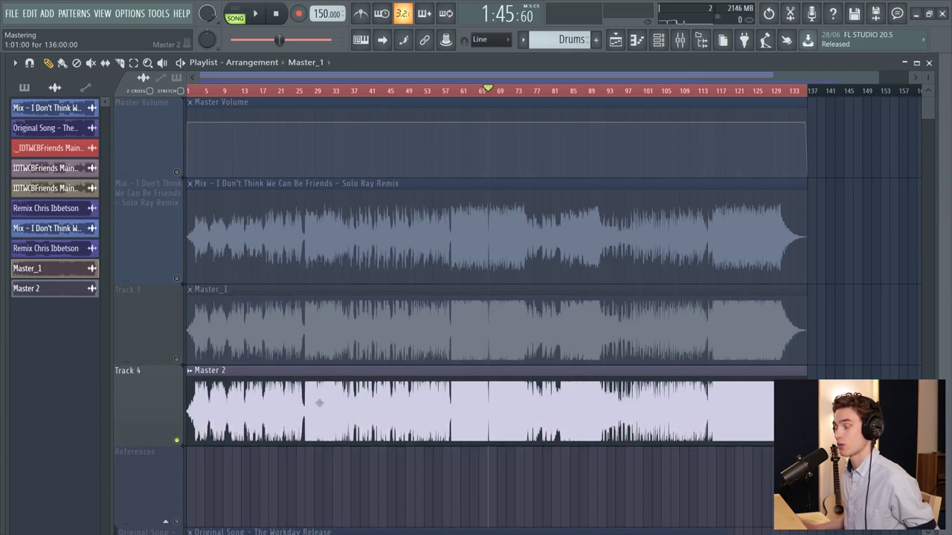
right_click(177, 361)
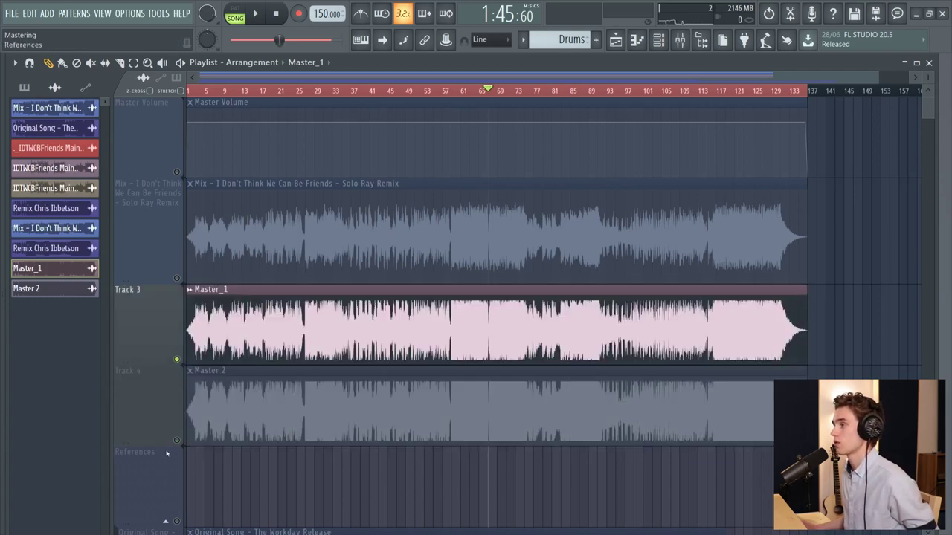
key("space")
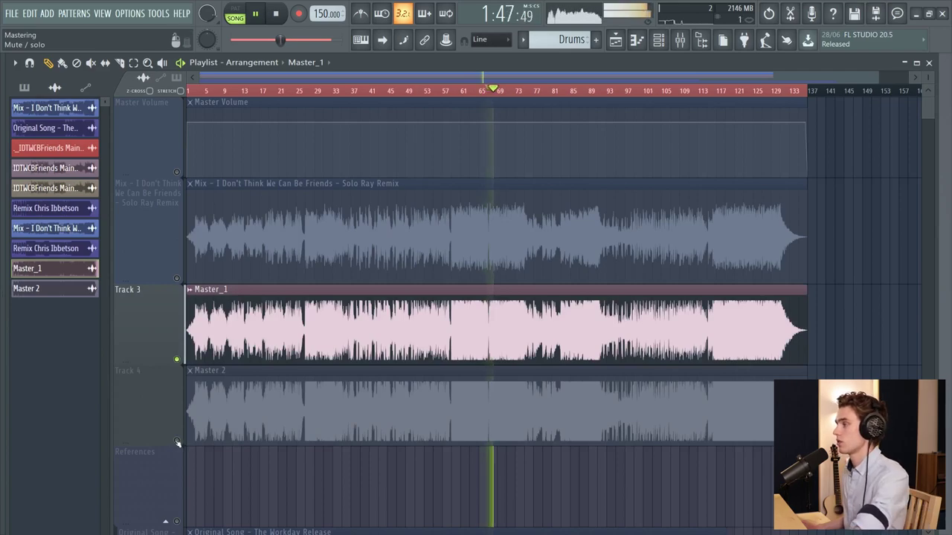
right_click(177, 441)
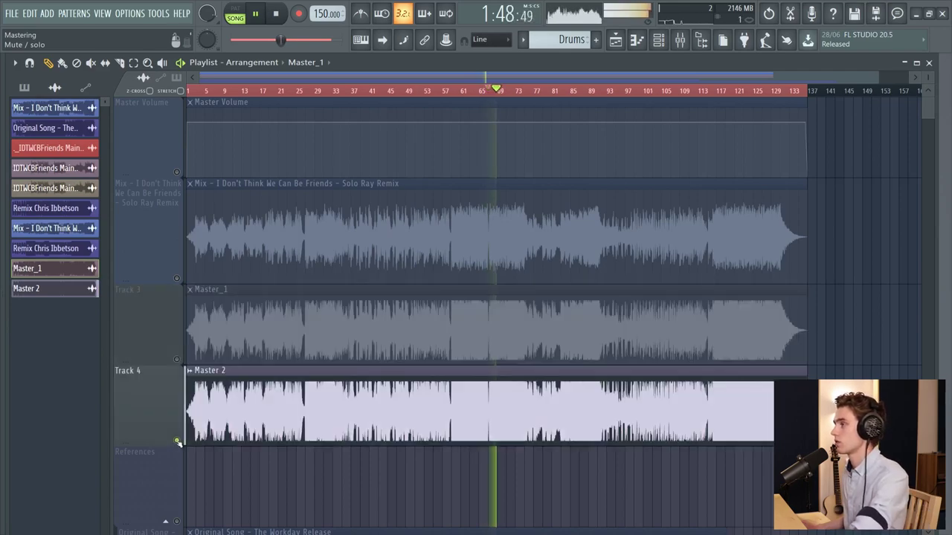
right_click(177, 359)
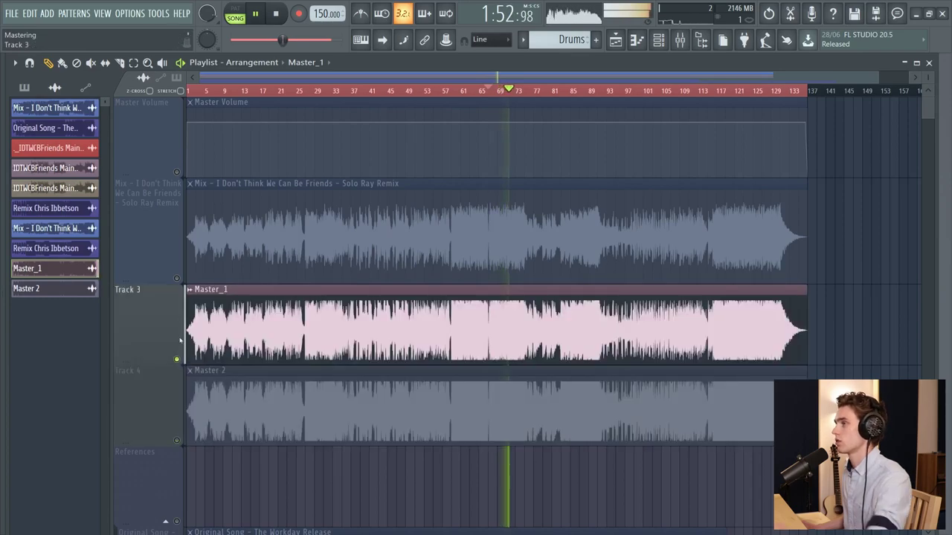
right_click(177, 278)
key("space")
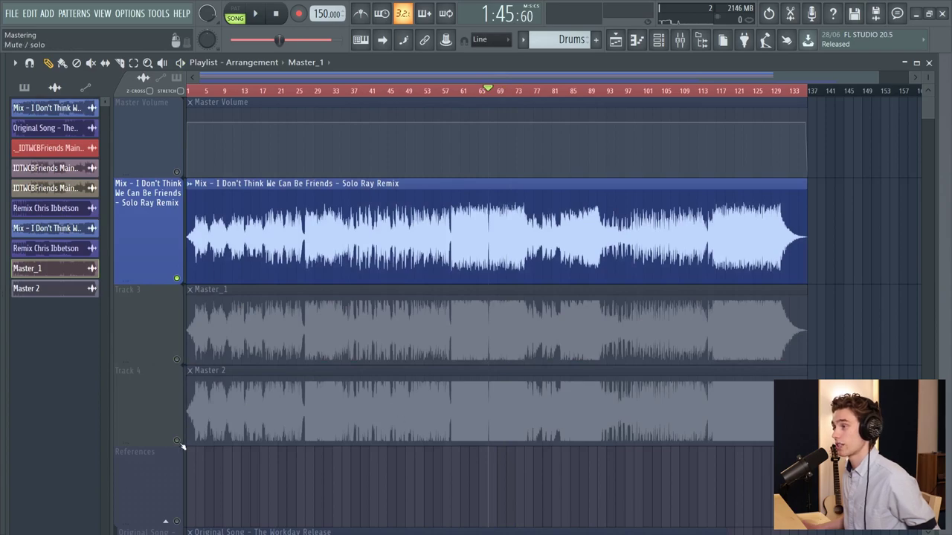
right_click(177, 441)
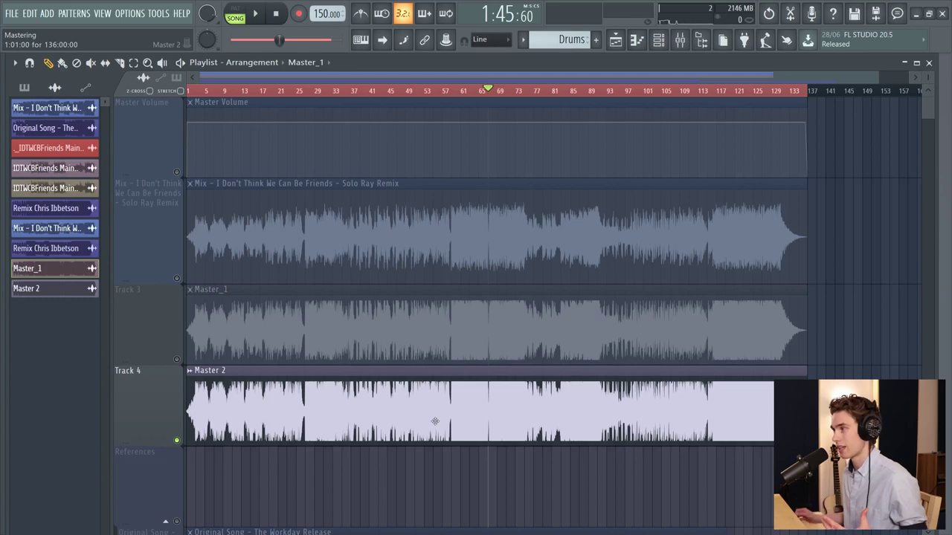
Open Master 2's sample settings and move the panel out of the way
double_click(473, 387)
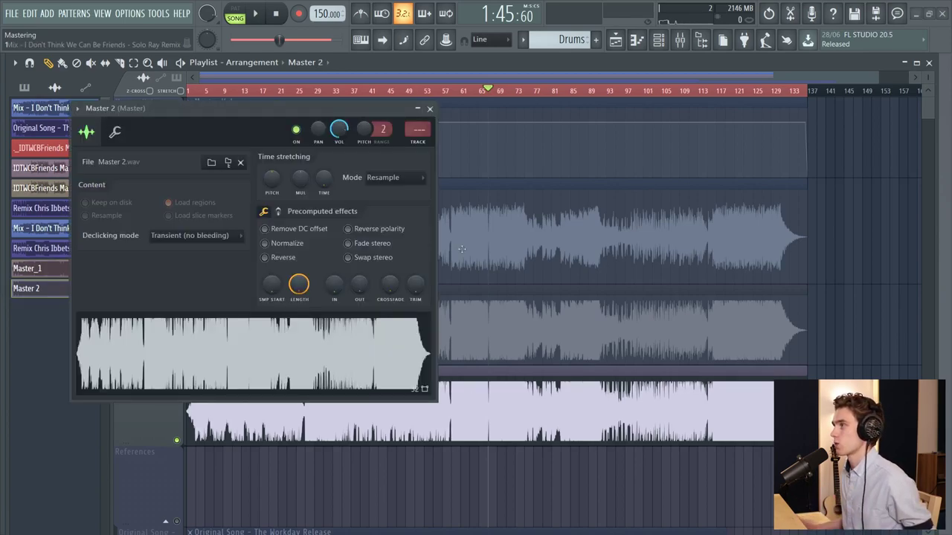
left_click_drag(343, 115, 756, 80)
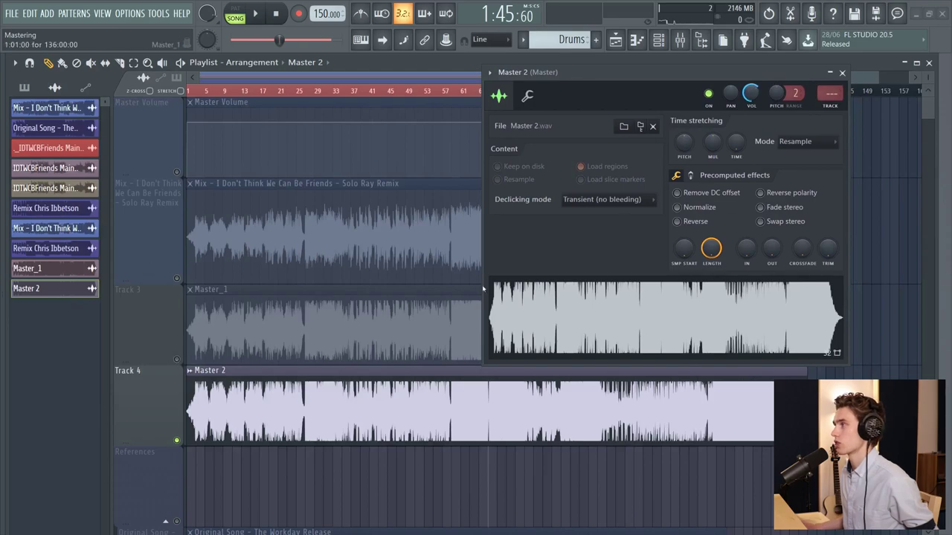
left_click_drag(723, 79, 705, 222)
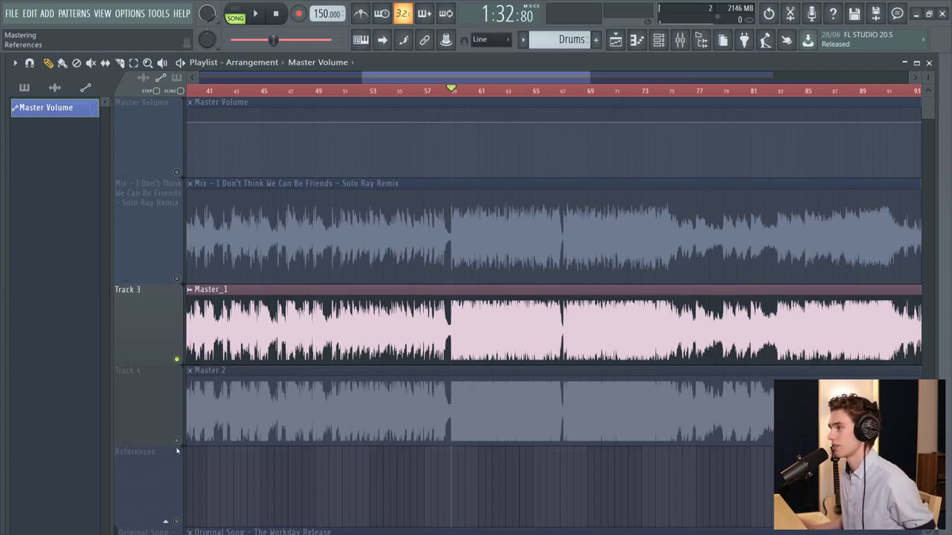
key("space")
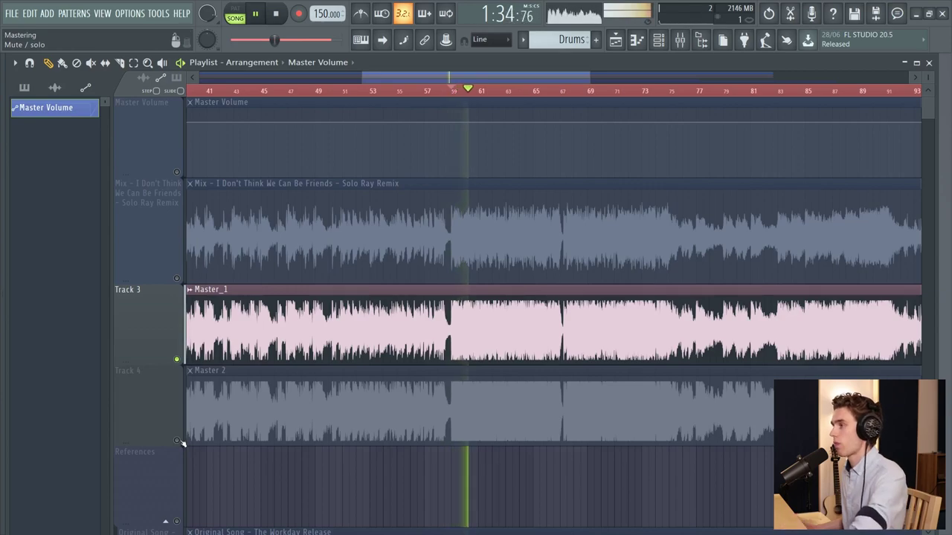
right_click(177, 440)
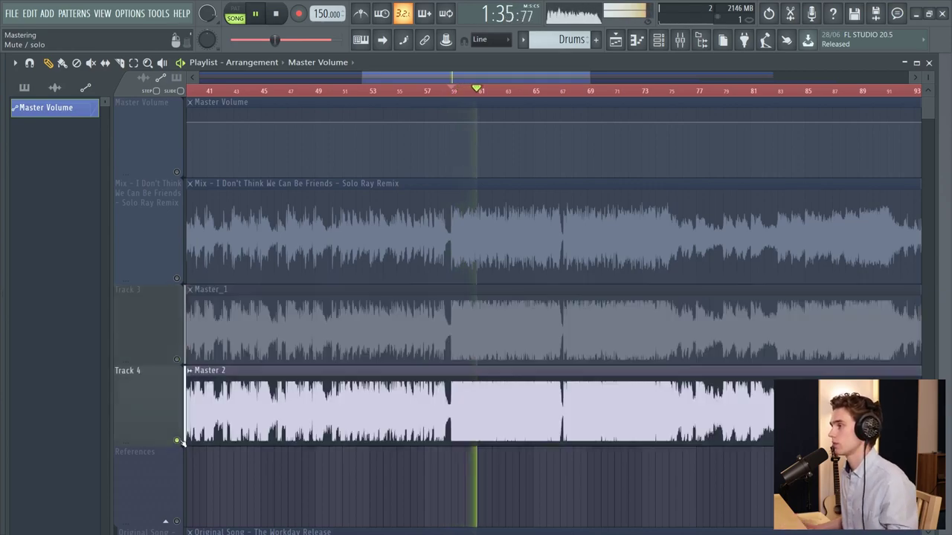
right_click(177, 360)
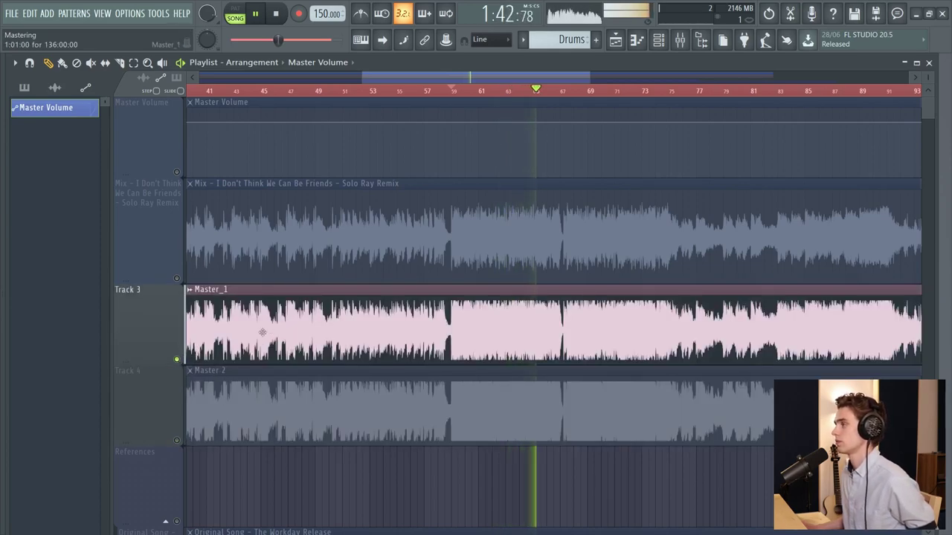
key("space")
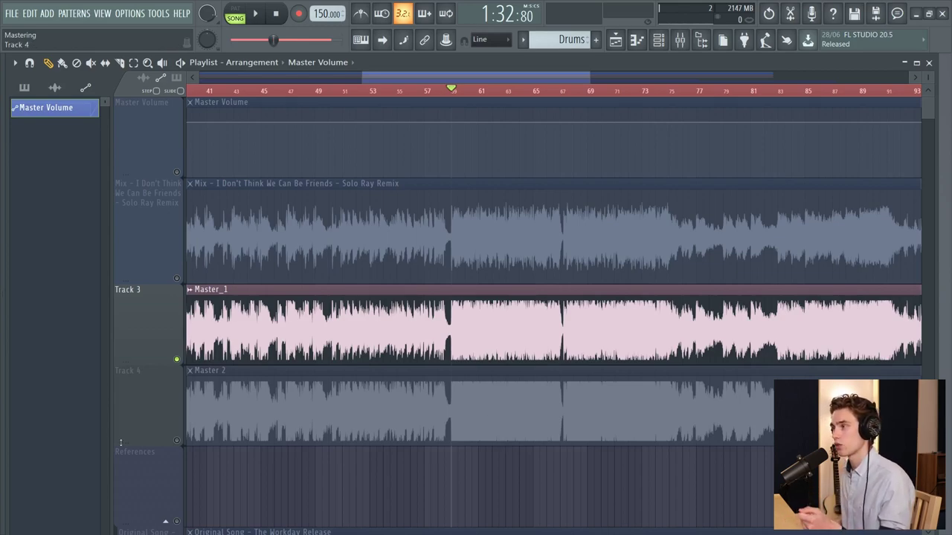
mouse_move(175, 312)
left_mouse_down()
mouse_move(175, 387)
mouse_move(175, 304)
left_mouse_up()
right_click(175, 304)
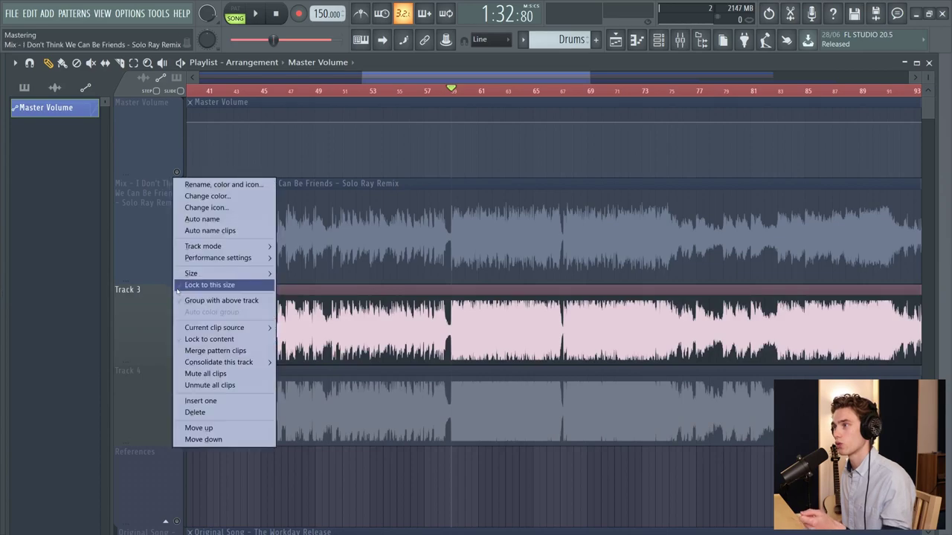
left_click(184, 281)
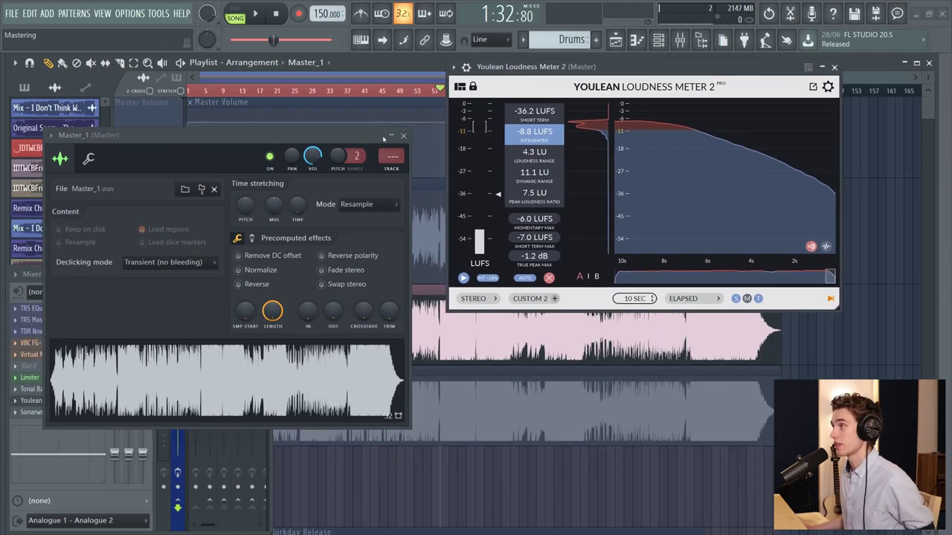
Load the Master_1 sample from its settings panel into Youlean Loudness Meter 2
left_click_drag(384, 138, 375, 118)
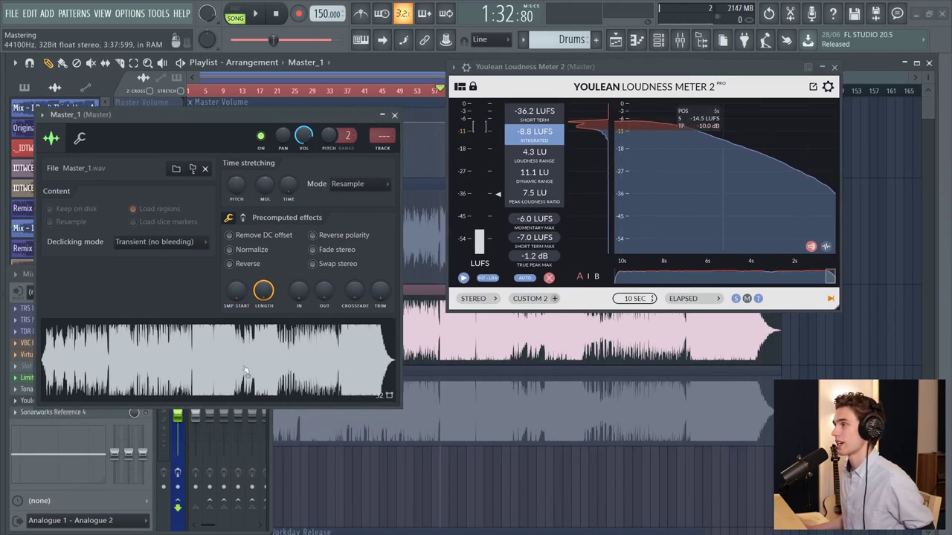
left_click(221, 361)
left_click_drag(678, 183, 678, 182)
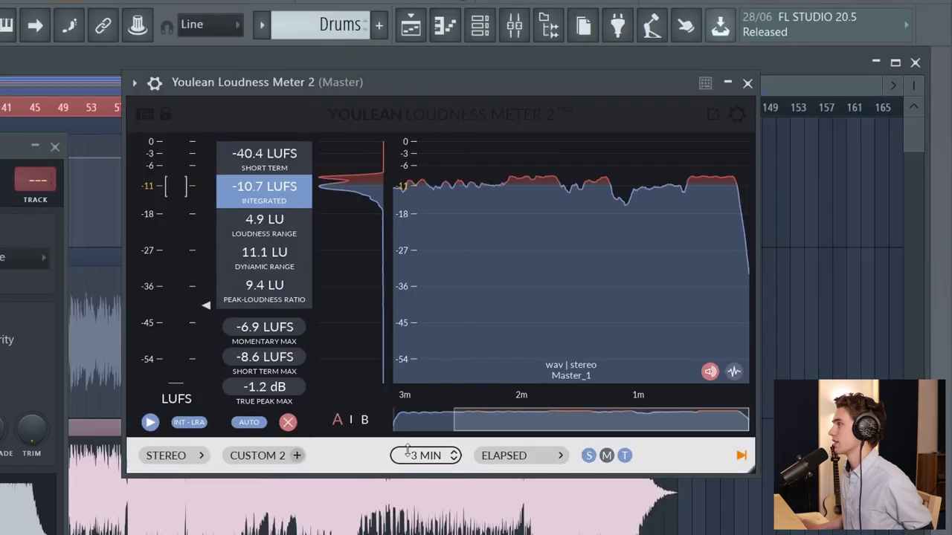
scroll(408, 452, "up", 3)
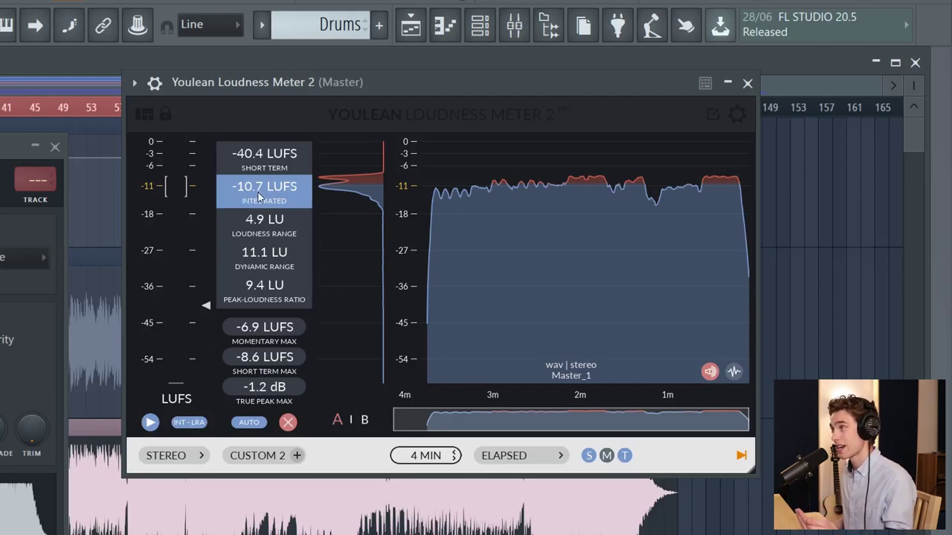
View the dynamic range graph, then switch back to the loudness graph
left_click(734, 373)
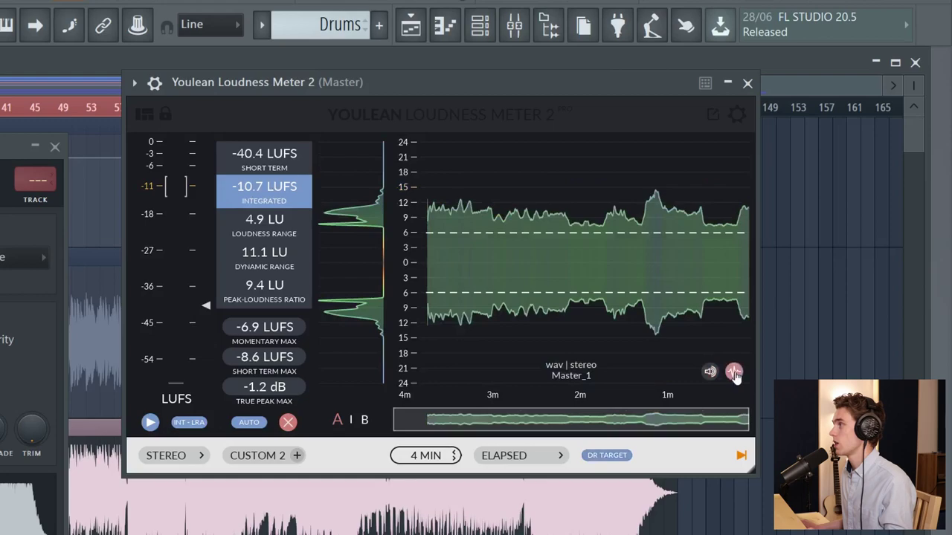
scroll(500, 256, "down", 3)
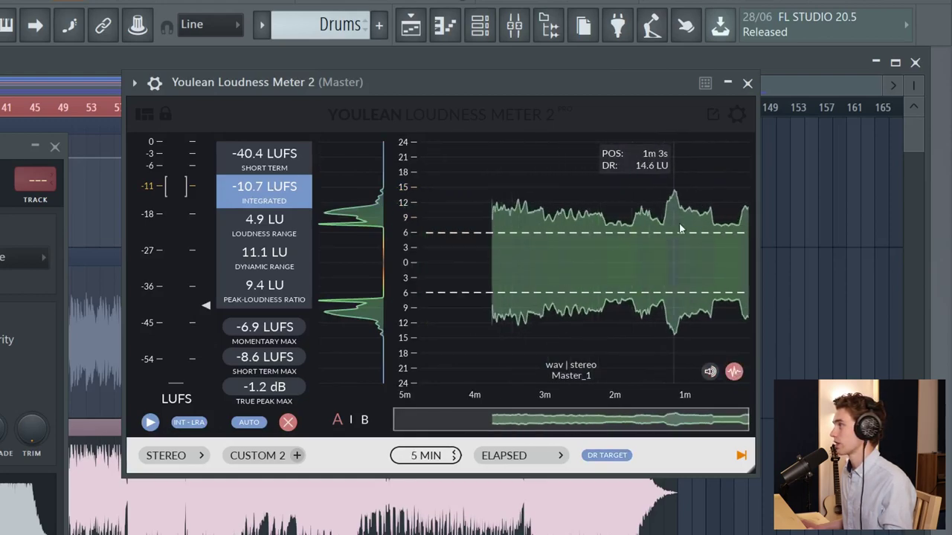
left_click(710, 372)
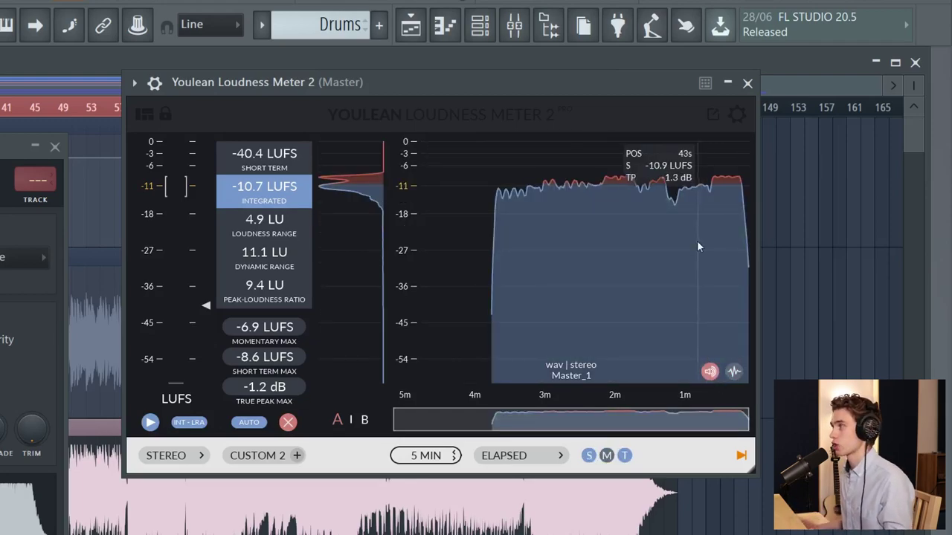